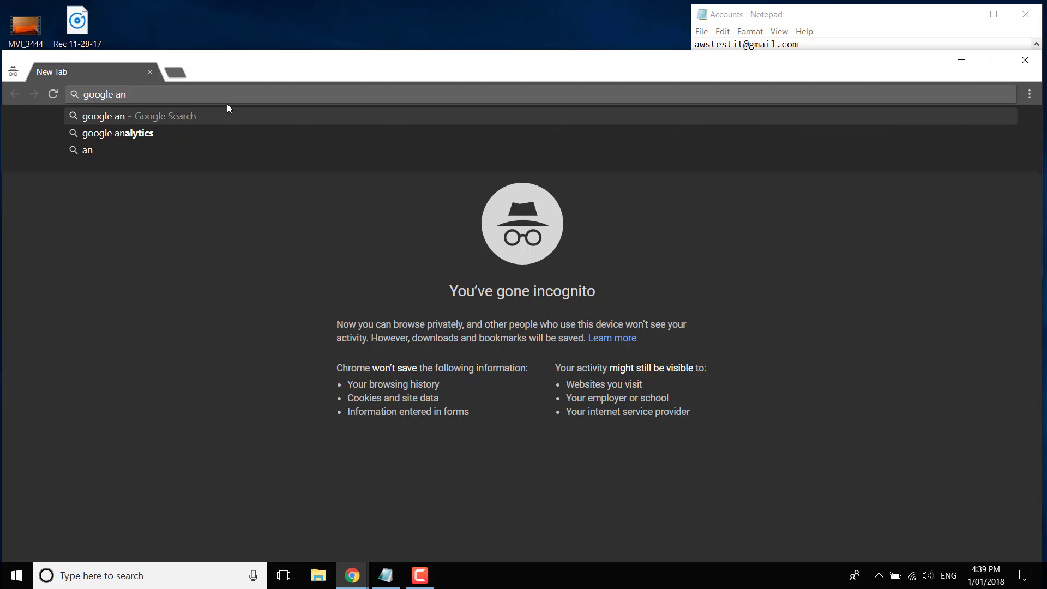
Search Google for 'google analytics' and maximize the Chrome window
type("ytics")
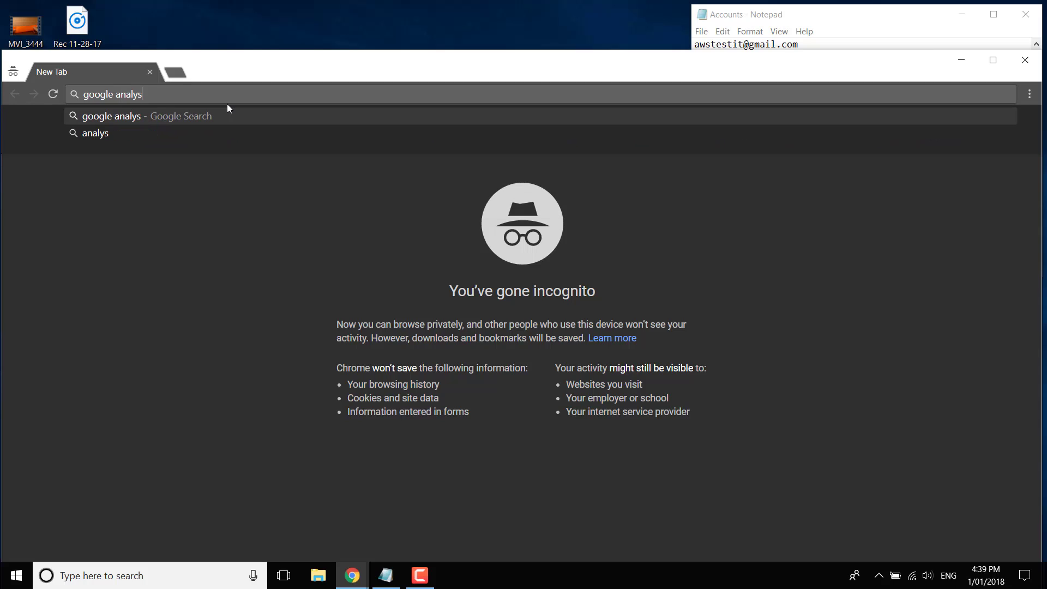
key("Return")
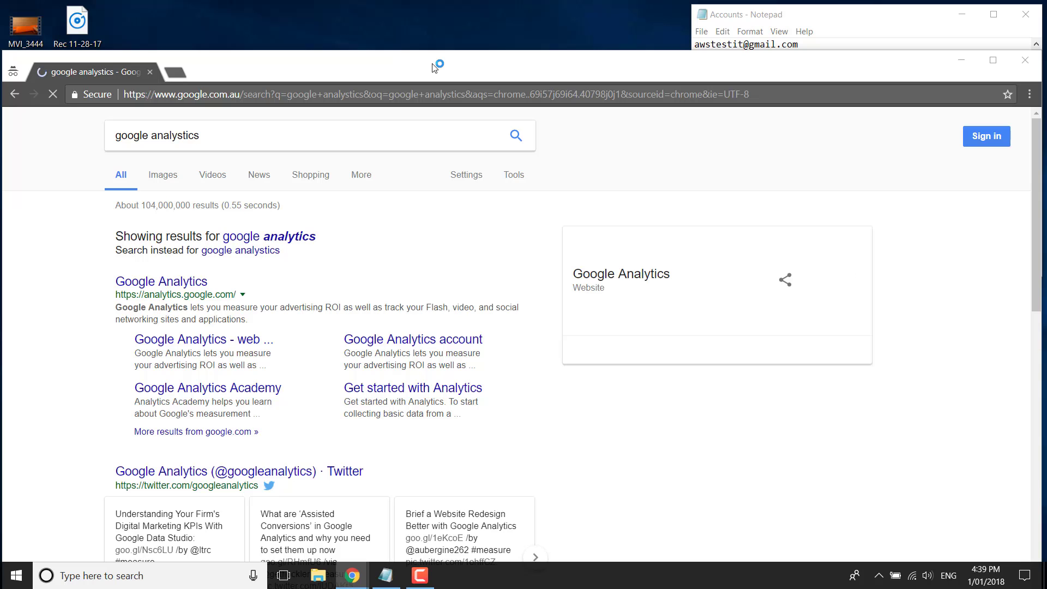
double_click(434, 66)
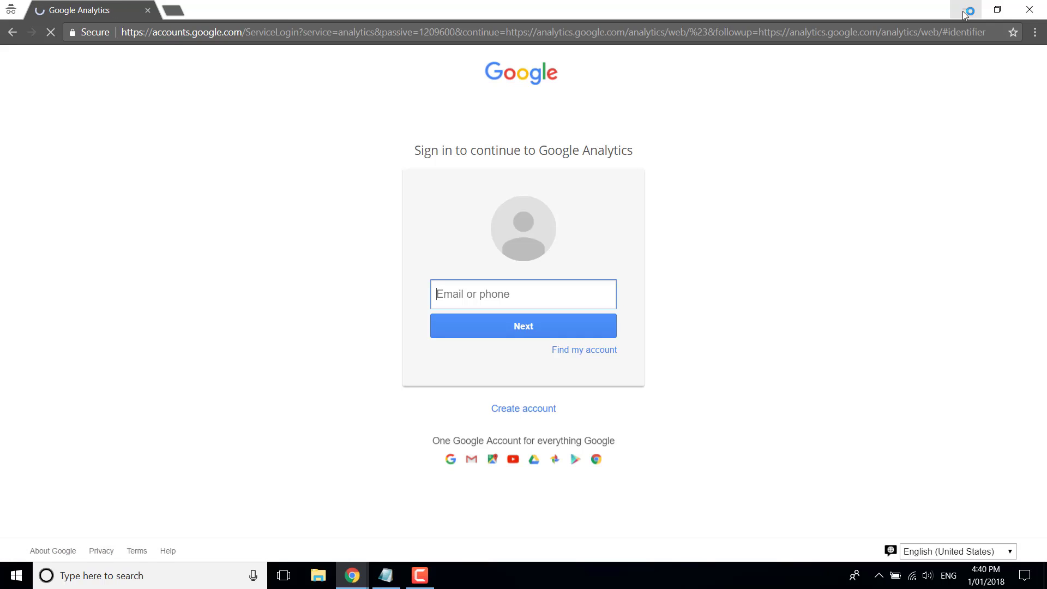
Sign in with the test account's e-mail copied from the notes and its password
left_click(966, 11)
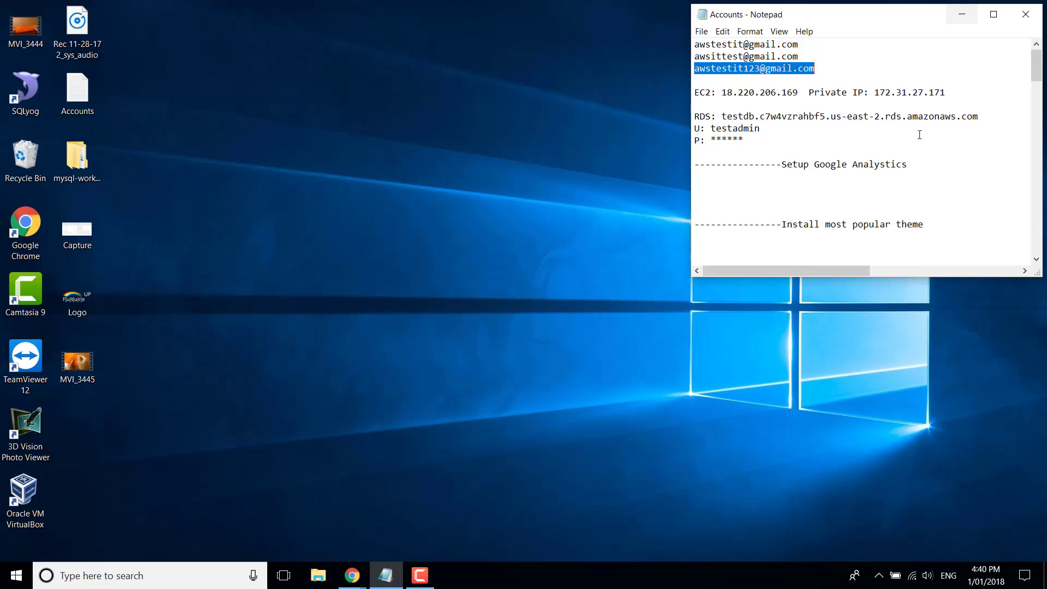
left_click_drag(816, 69, 694, 68)
key("ctrl+c")
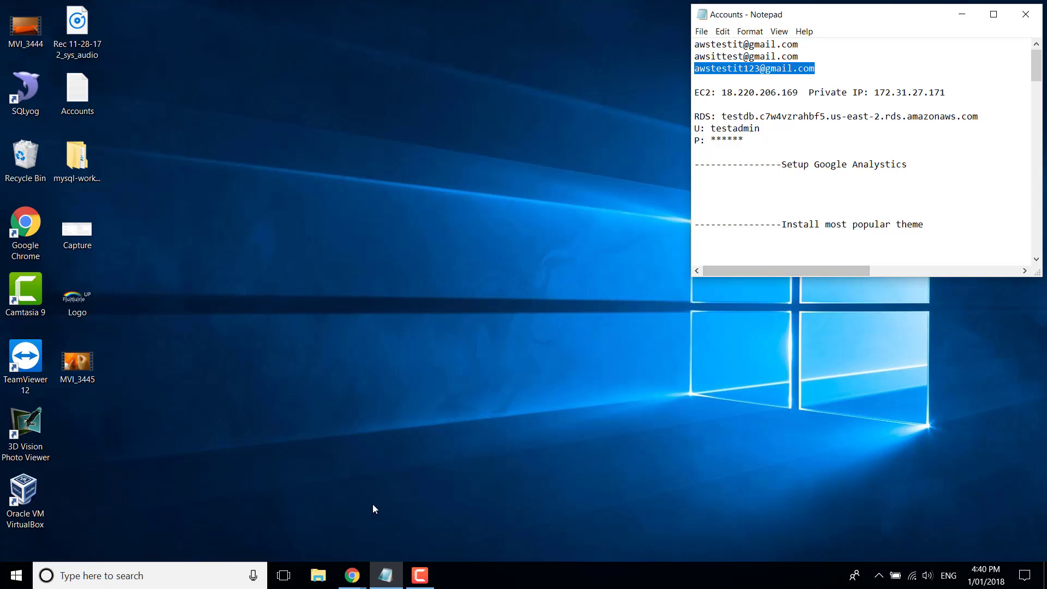
left_click(353, 575)
left_click(480, 519)
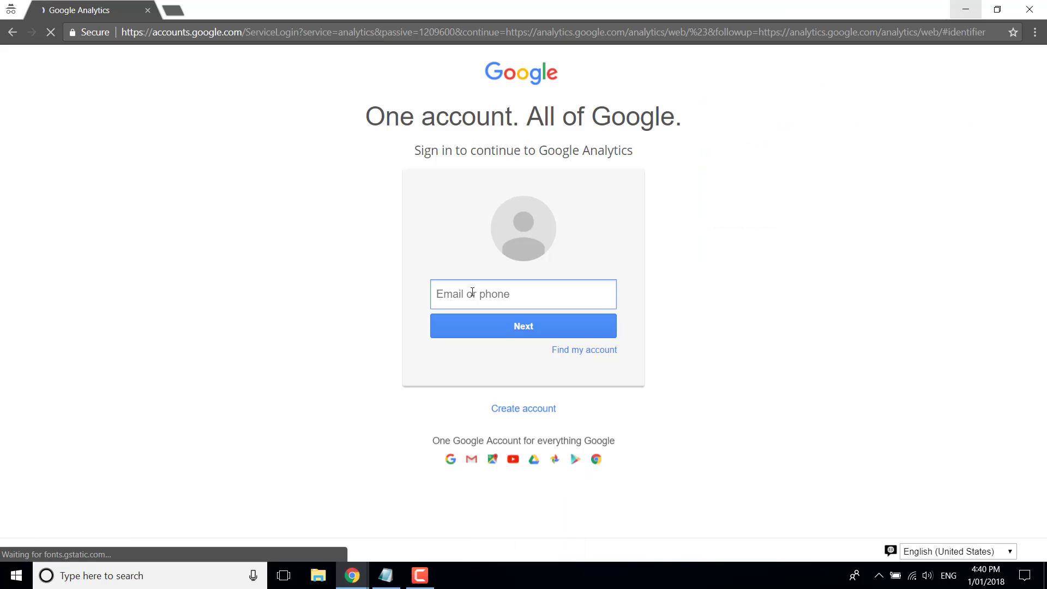
key("ctrl+v")
left_click(503, 328)
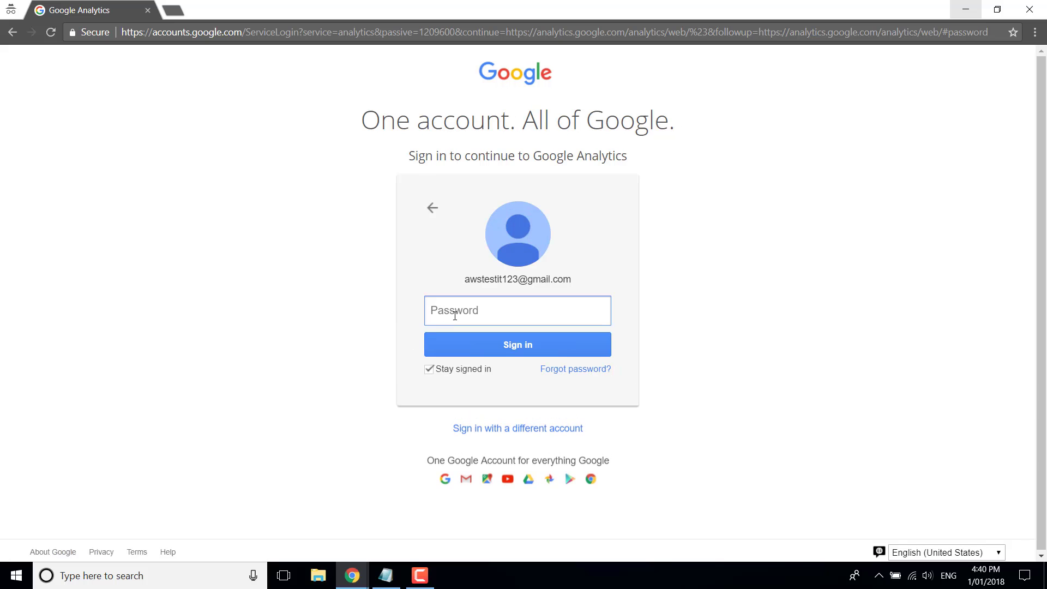
type("•••••••••")
key("Return")
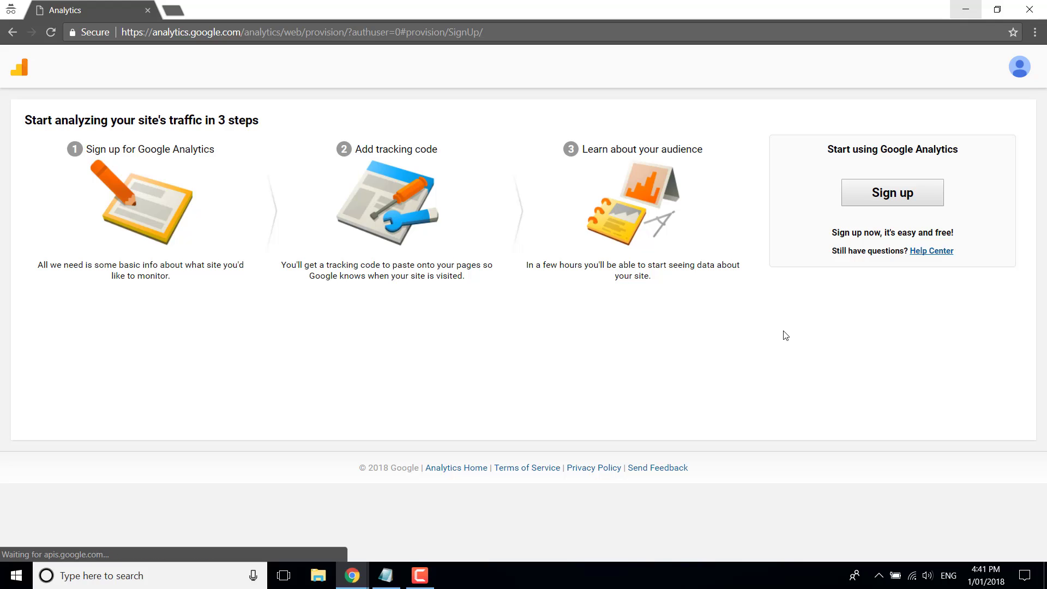
Choose Sign up on the 'Start analyzing your site's traffic' page
left_click(877, 198)
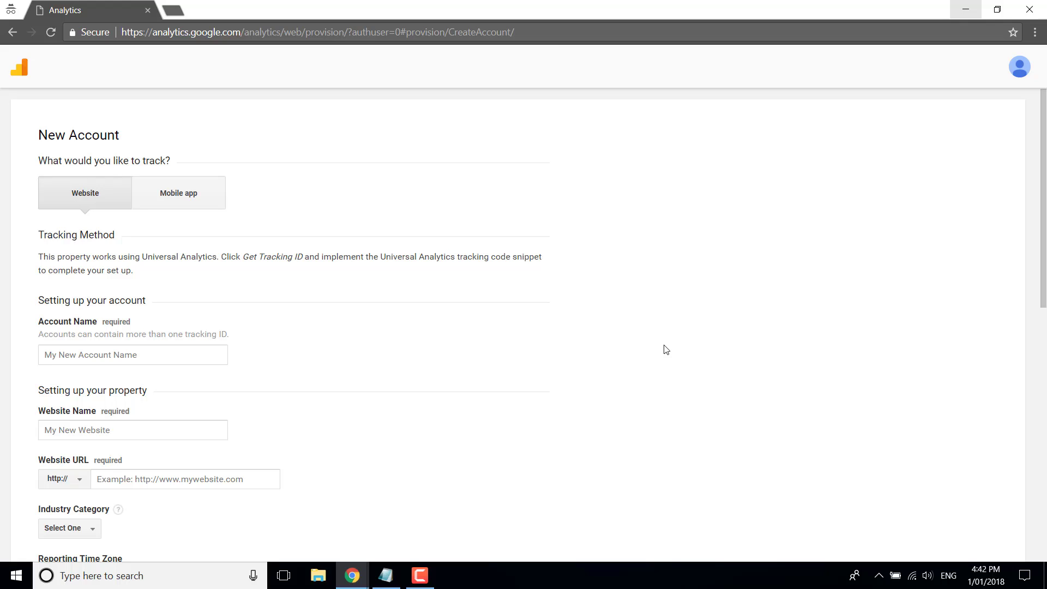
Enter 'awstestit123', copied from the notes, as the Account Name
scroll(665, 349, "down", 1)
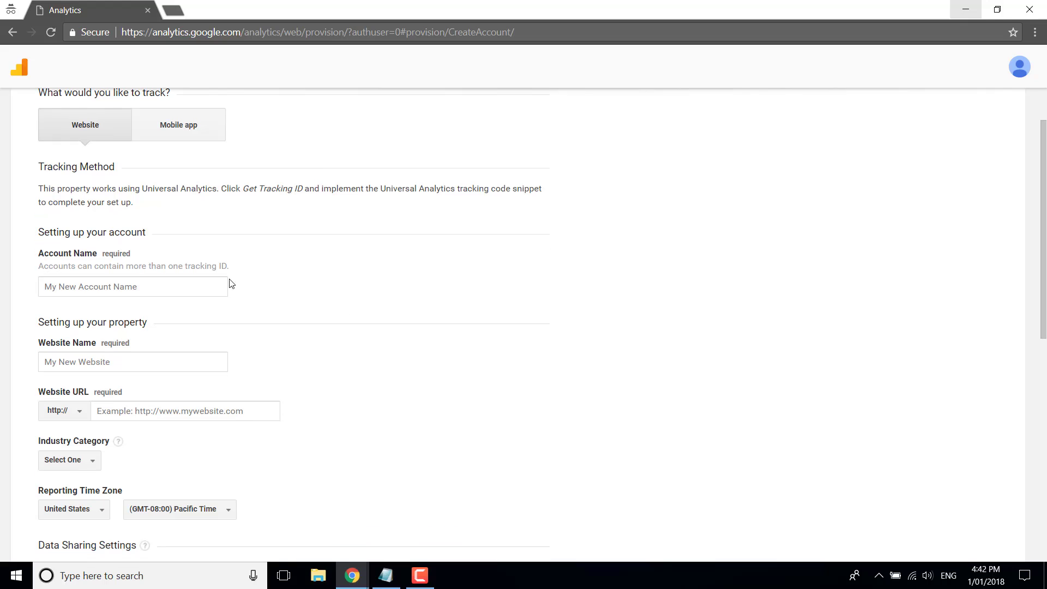
left_click(157, 288)
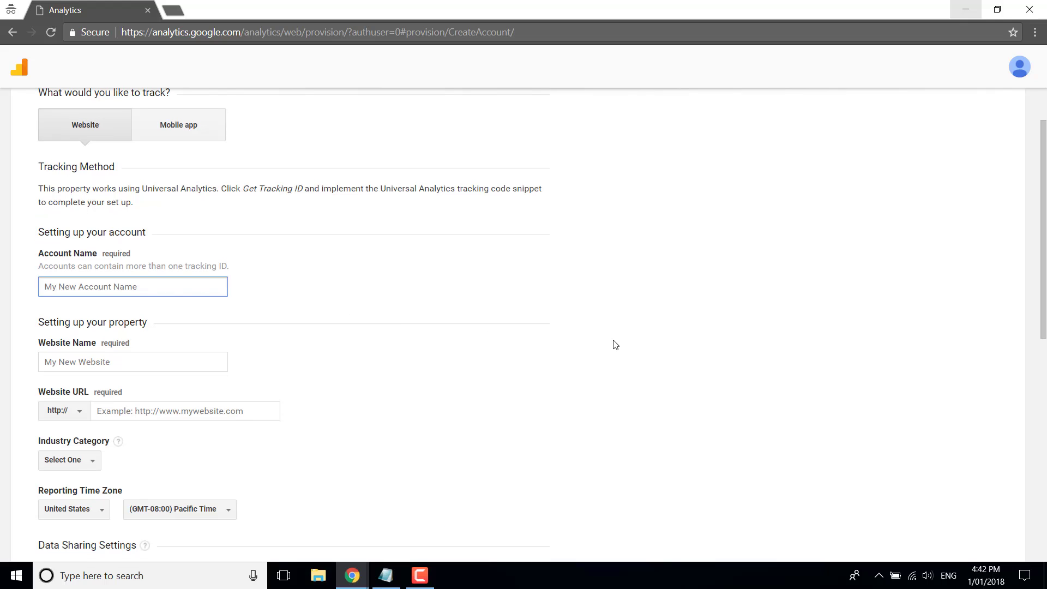
type("awstest")
left_click(386, 577)
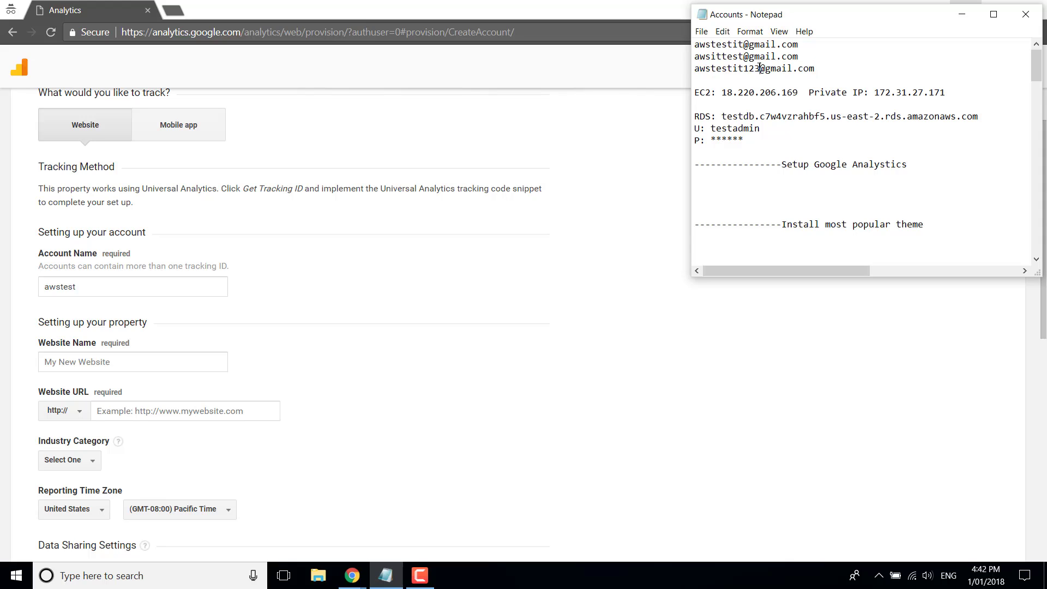
left_click_drag(760, 69, 685, 67)
key("ctrl+c")
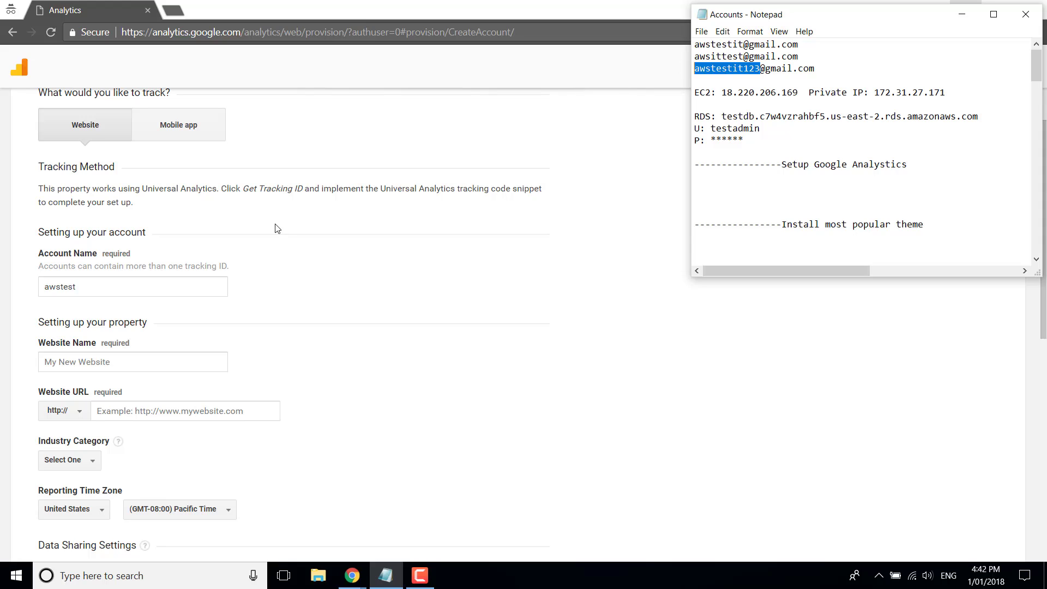
left_click(131, 292)
key("ctrl+a")
key("ctrl+v")
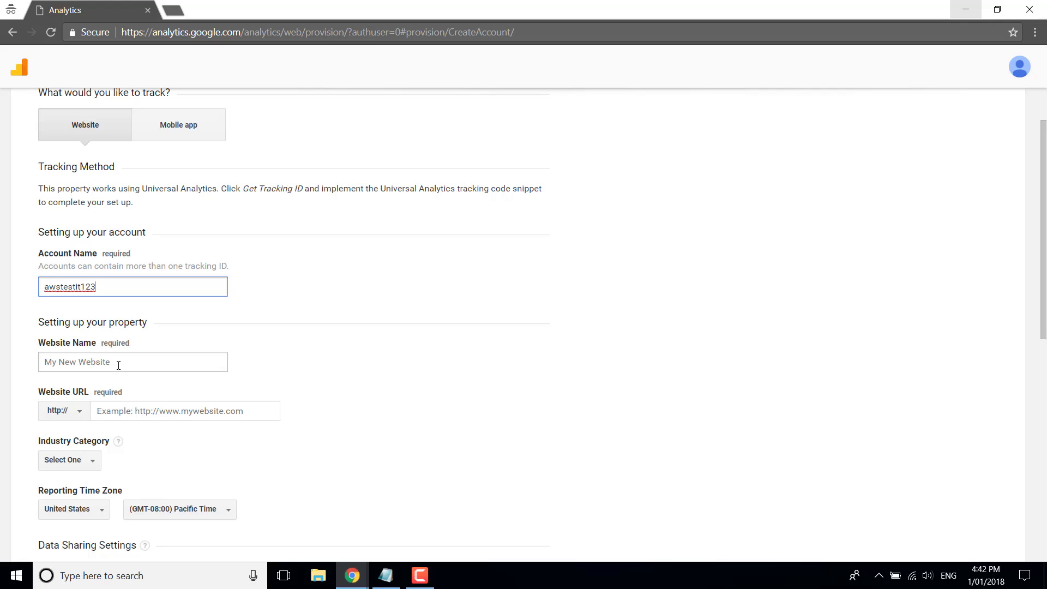
Copy 'awstestit123' into the Website Name field too
left_click_drag(103, 286, 14, 292)
key("ctrl+c")
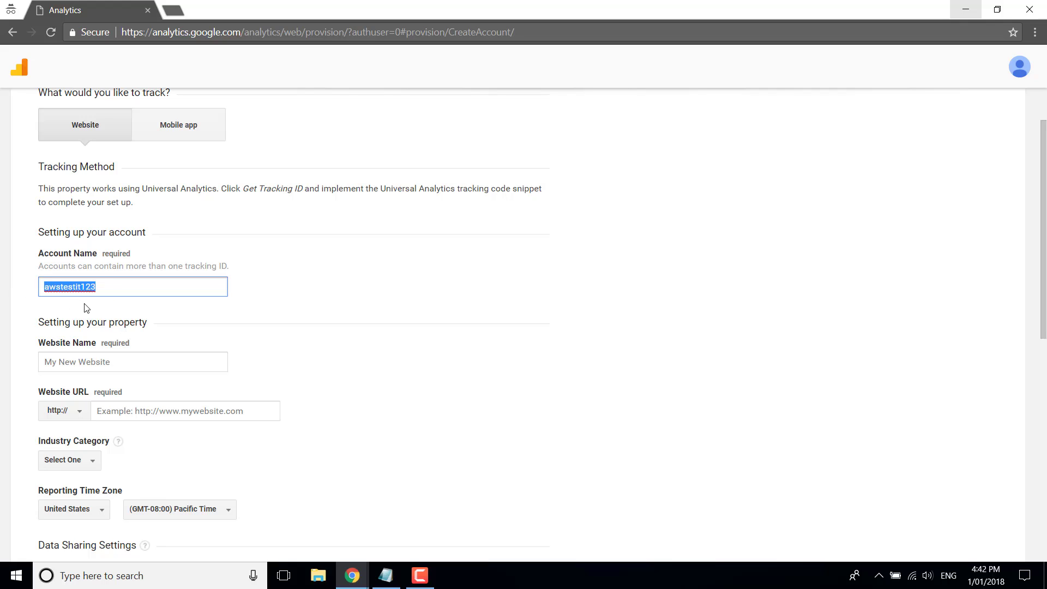
left_click(118, 362)
key("ctrl+v")
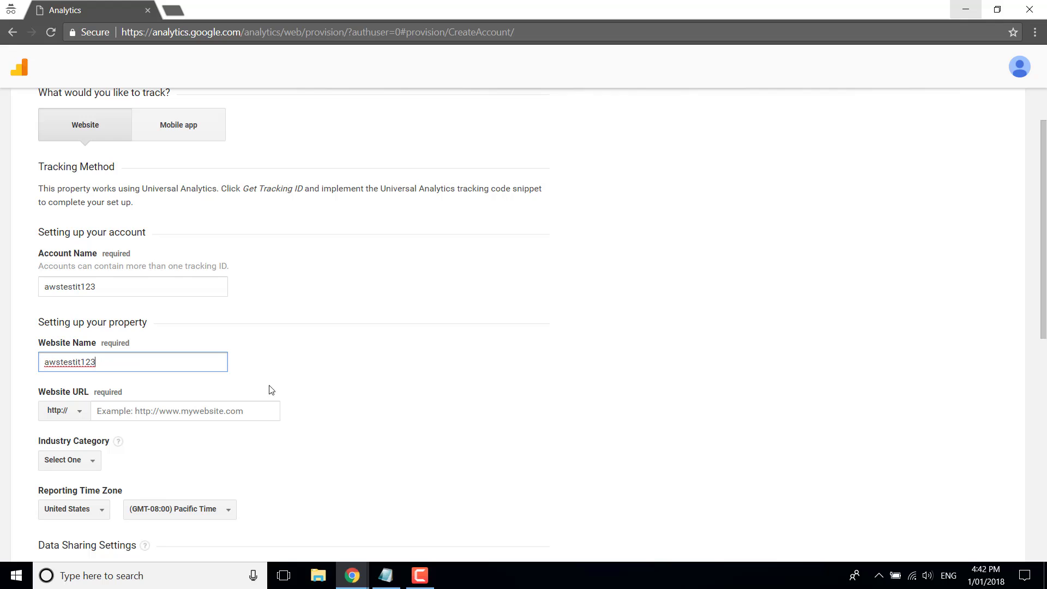
left_click(395, 401)
scroll(378, 367, "down", 2)
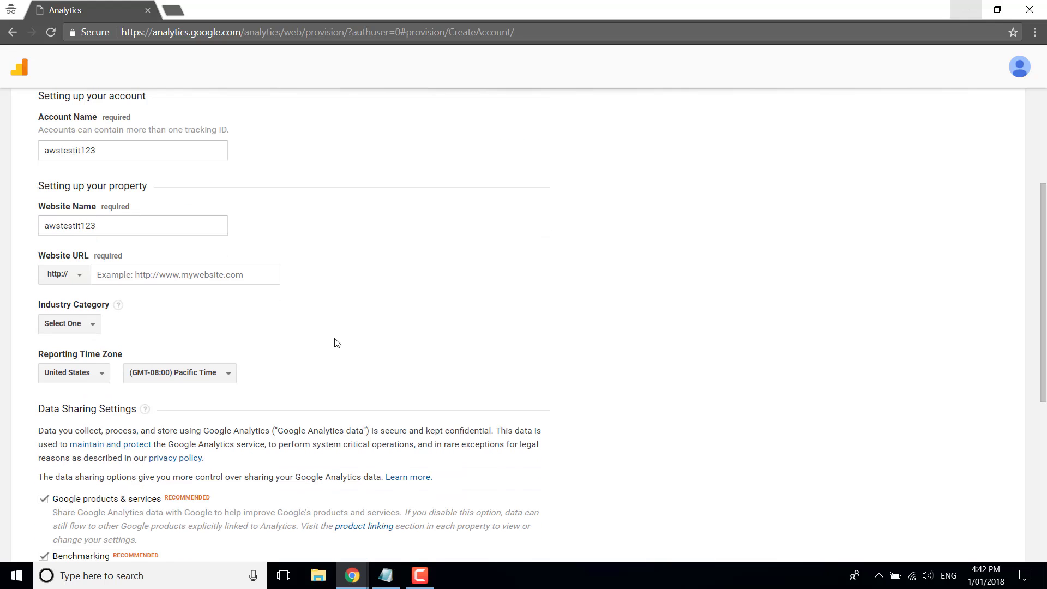
Load cloudnas.xyz in a new tab and copy its address
left_click(176, 12)
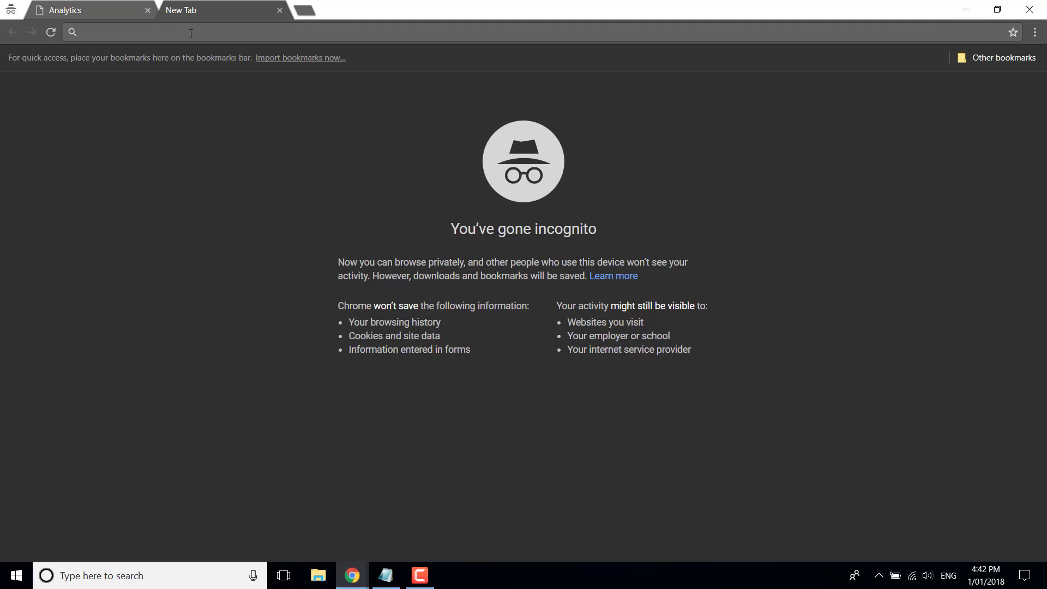
type("could")
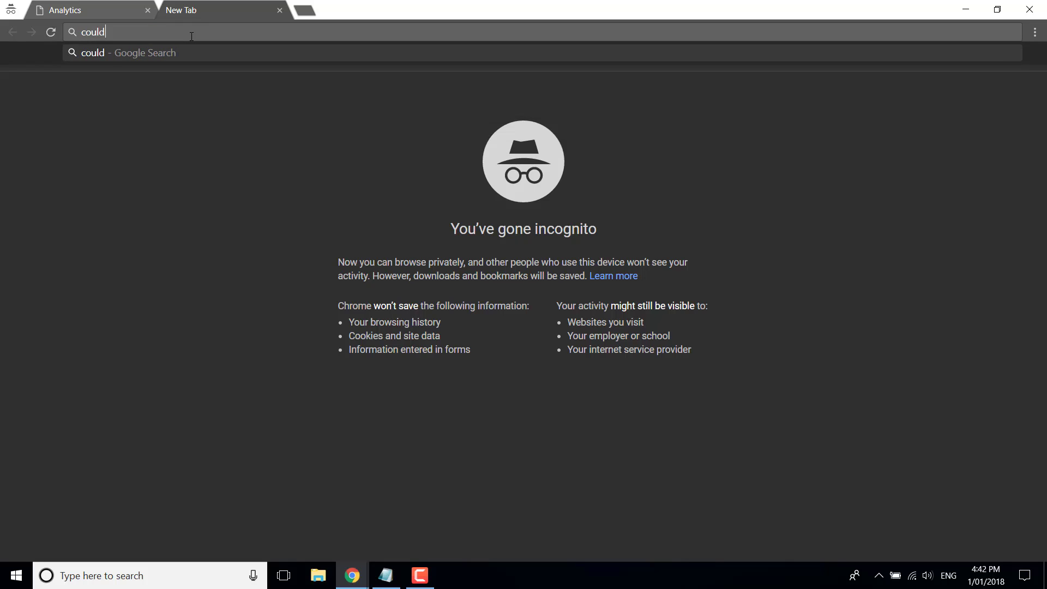
key("BackSpace")
key("BackSpace")
key("BackSpace")
key("BackSpace")
type("l")
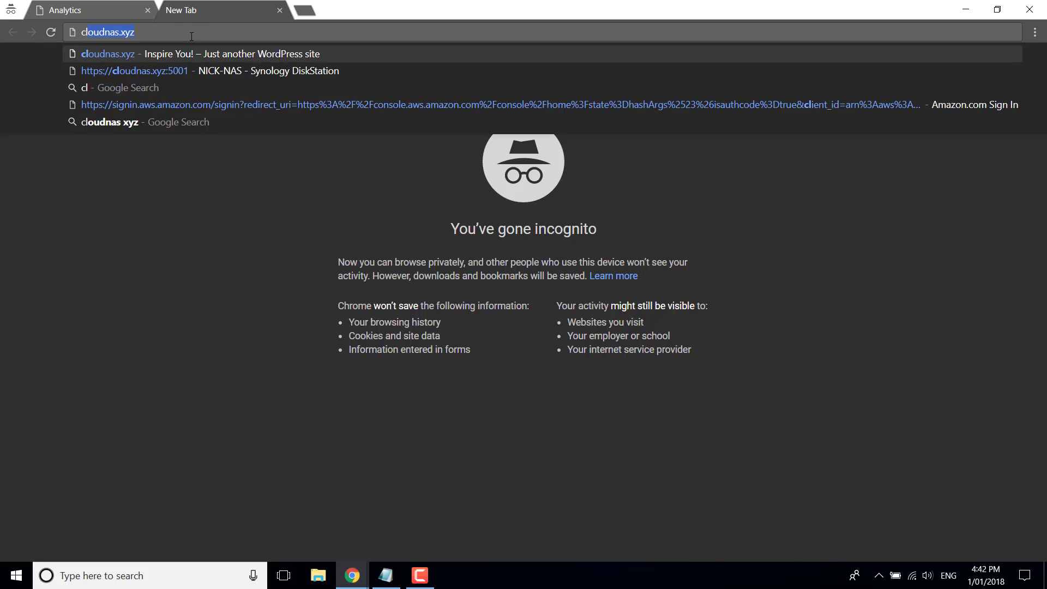
type("ou")
key("Return")
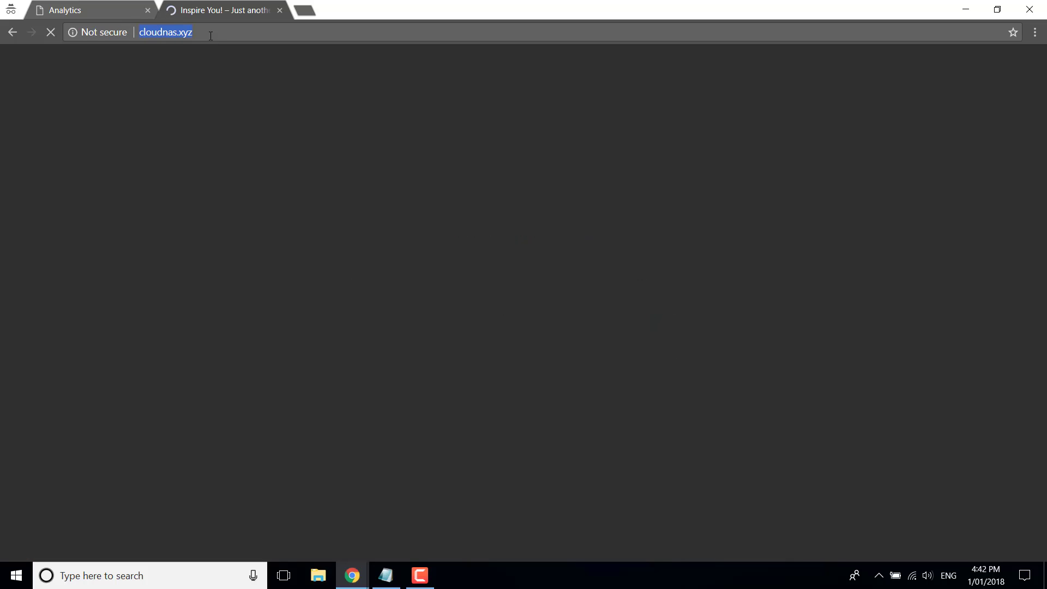
left_click_drag(192, 34, 138, 34)
key("ctrl+c")
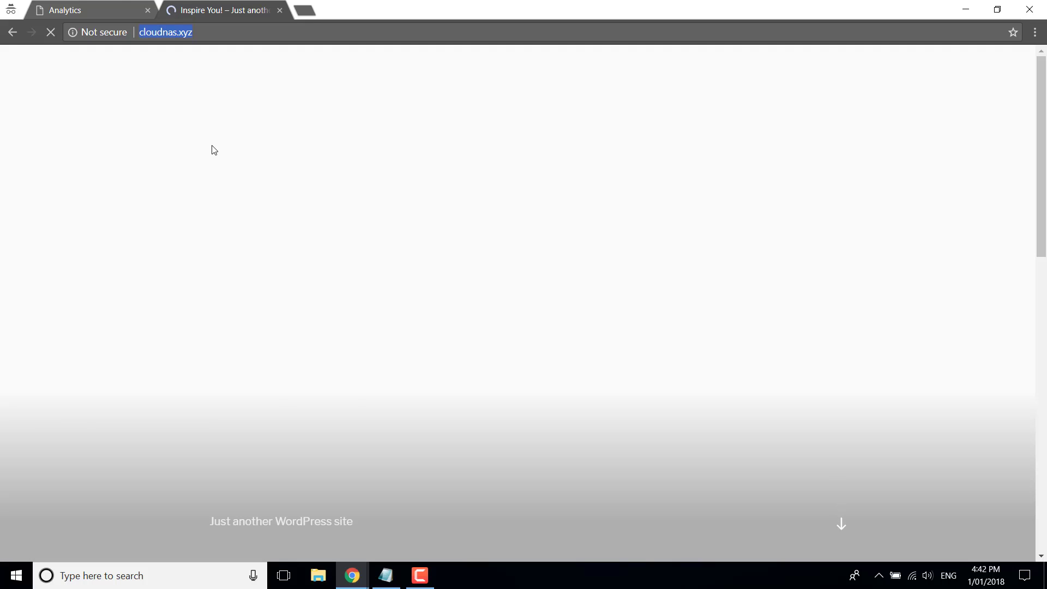
left_click(91, 10)
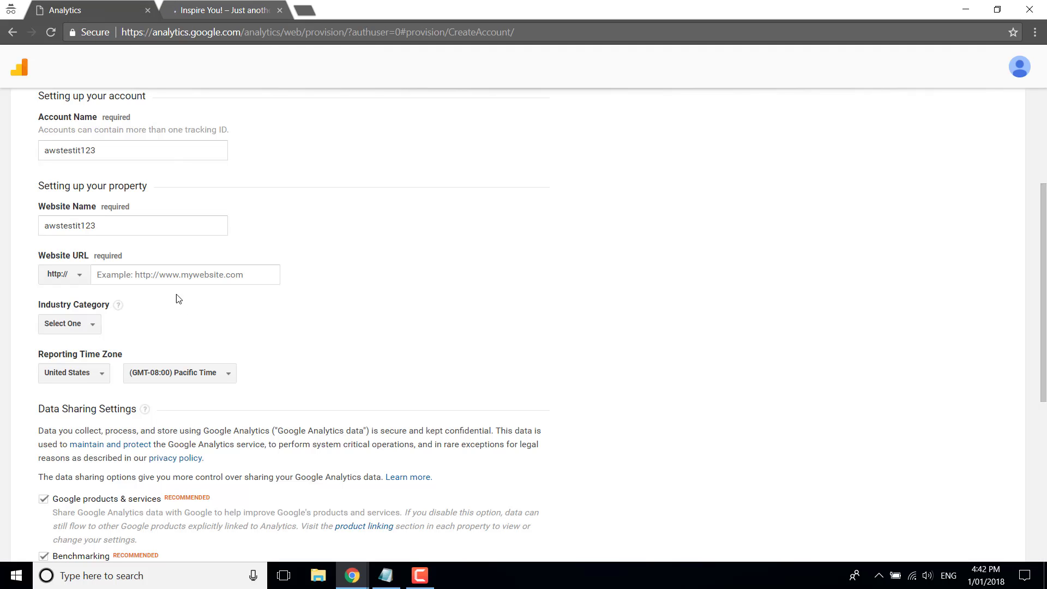
left_click(159, 277)
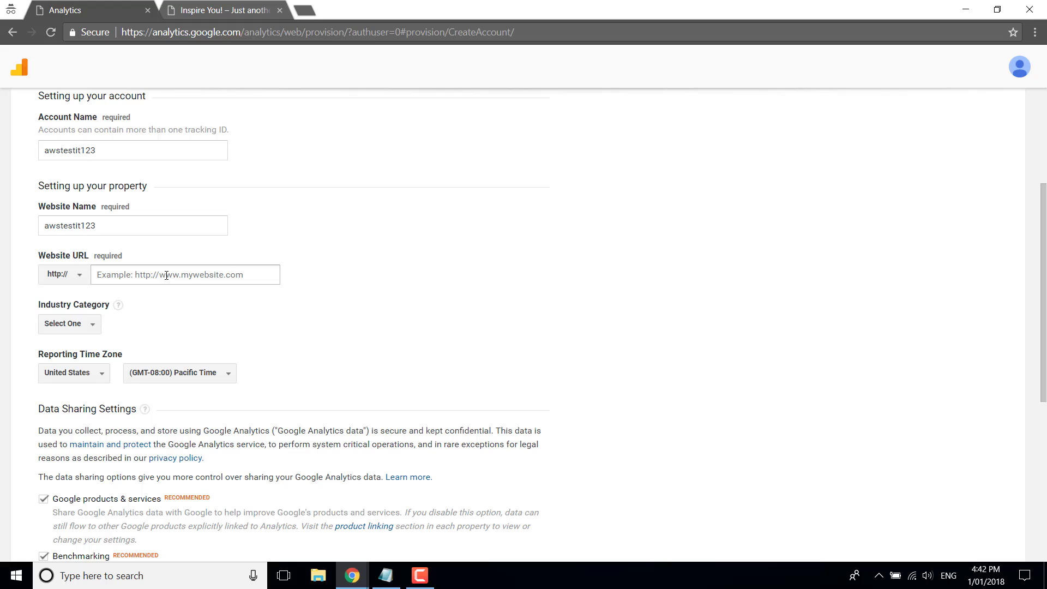
left_click(167, 275)
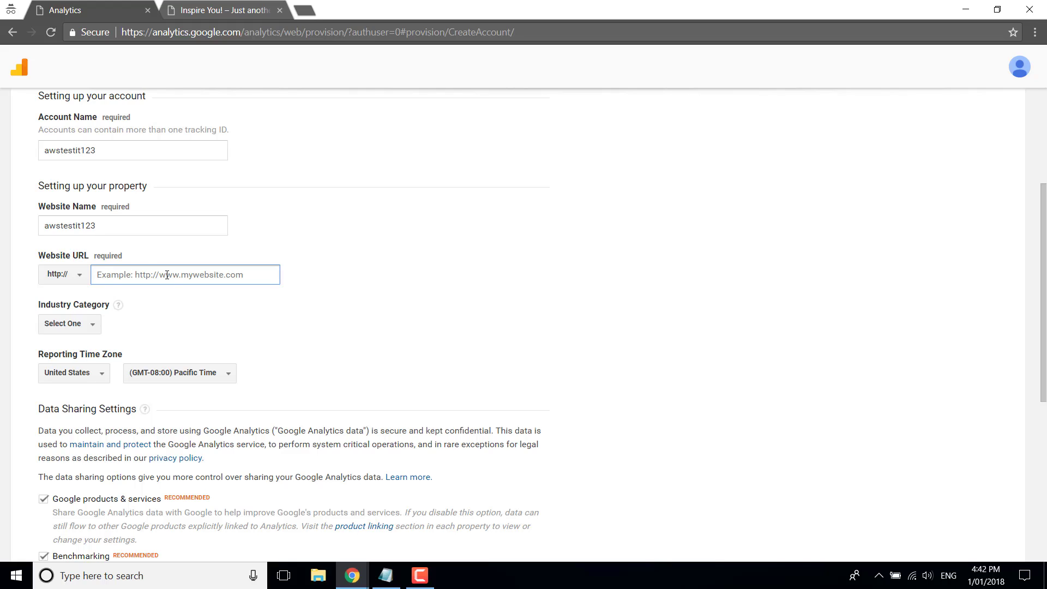
key("ctrl+v")
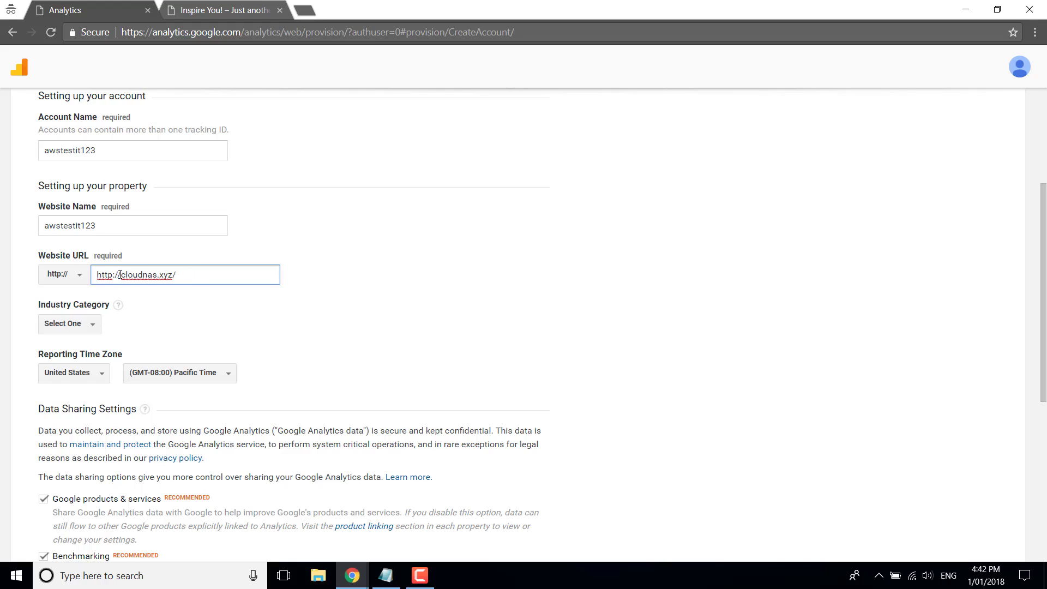
left_click_drag(119, 274, 82, 279)
key("Delete")
key("Delete")
left_click(178, 275)
key("BackSpace")
left_click(425, 337)
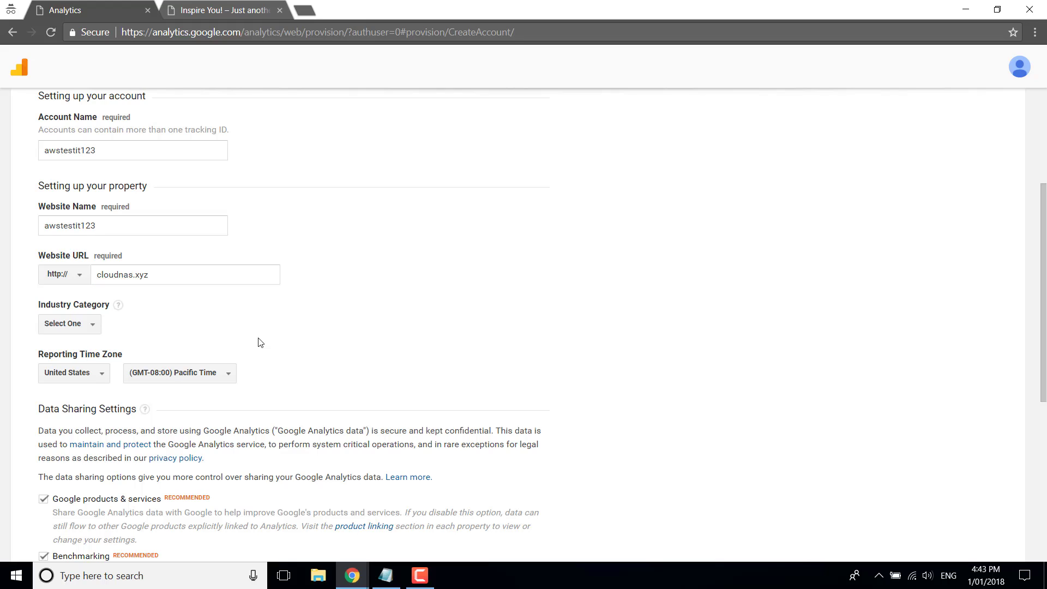
Choose Computers and Electronics as the Industry Category
left_click(93, 335)
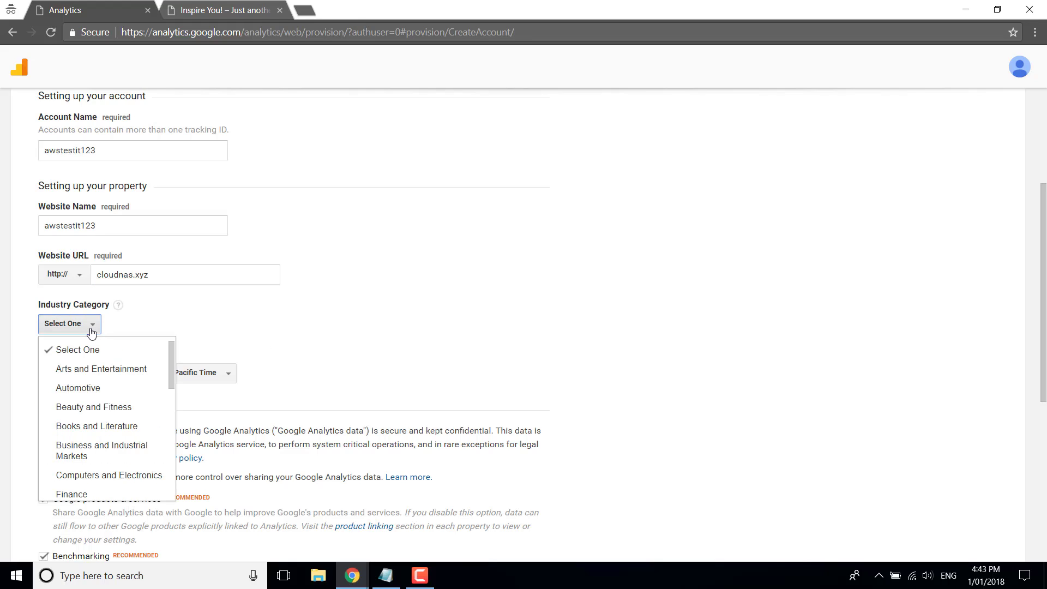
scroll(108, 418, "down", 2)
scroll(108, 417, "down", 5)
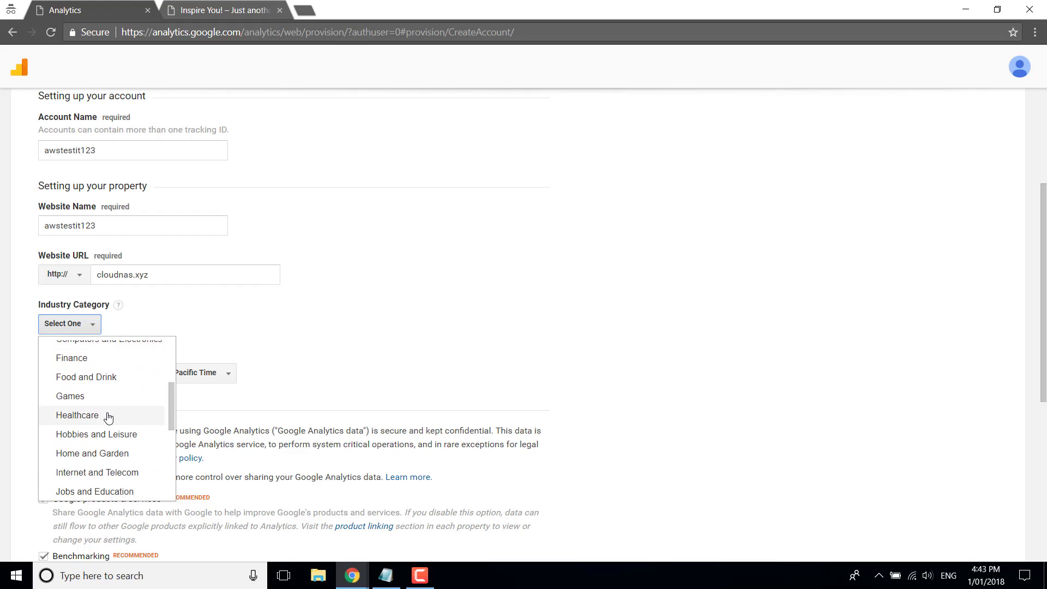
scroll(108, 419, "down", 1)
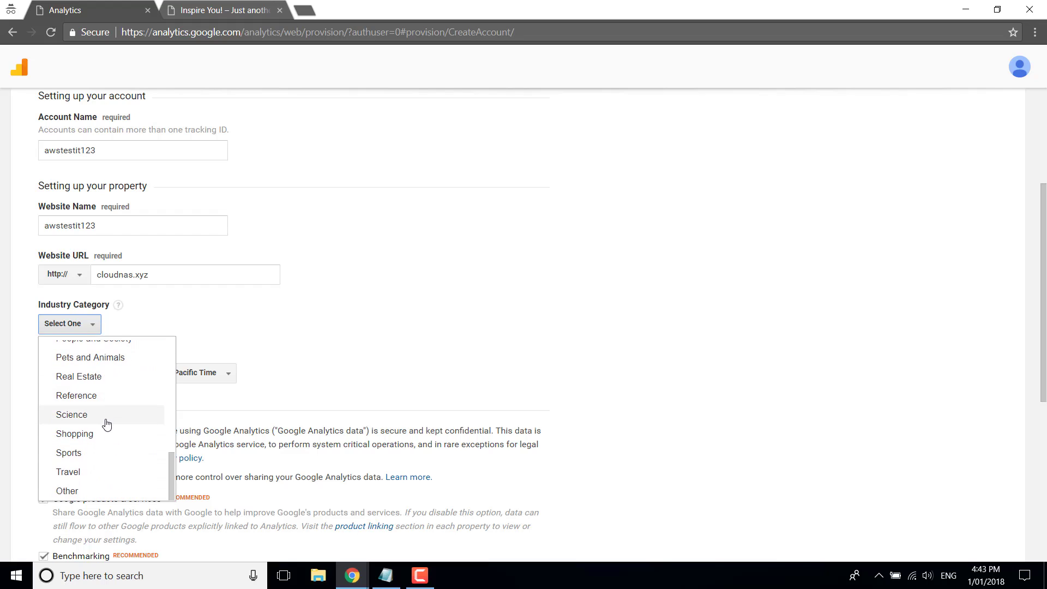
scroll(105, 423, "up", 6)
scroll(106, 425, "up", 1)
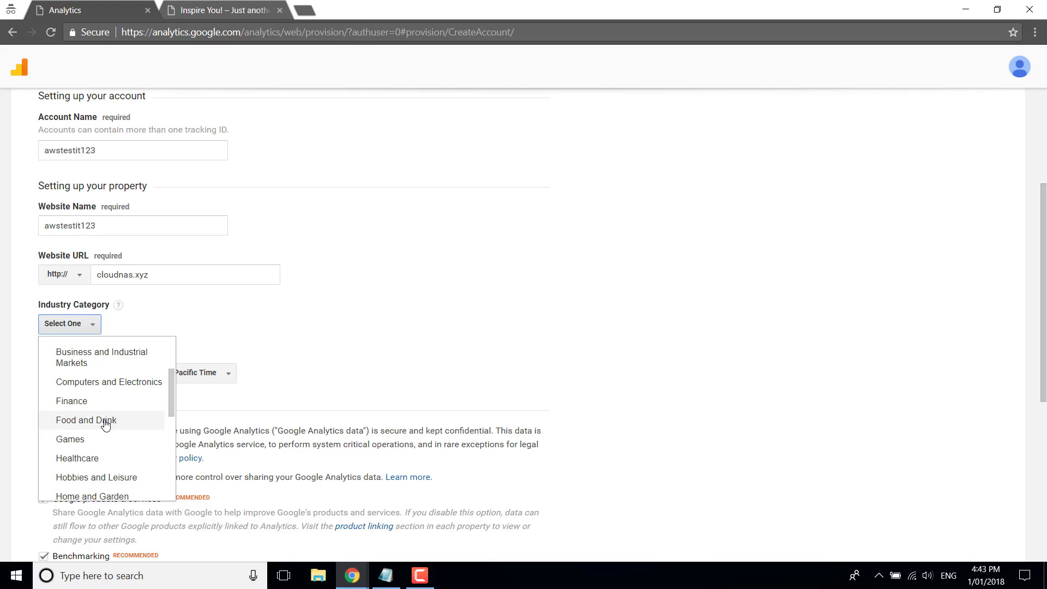
left_click(105, 382)
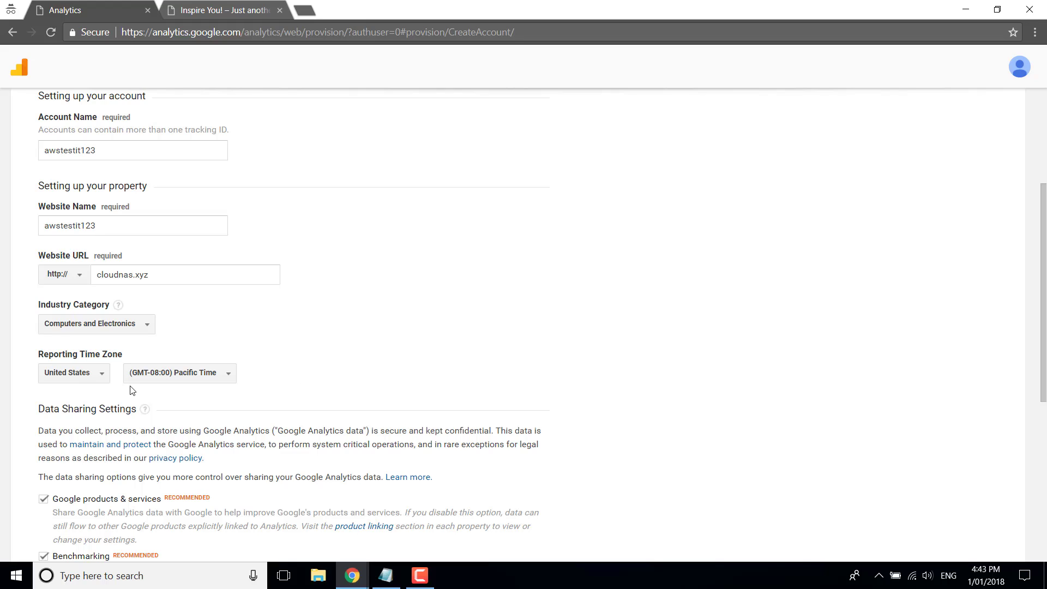
Set the reporting country to Australia
left_click(88, 377)
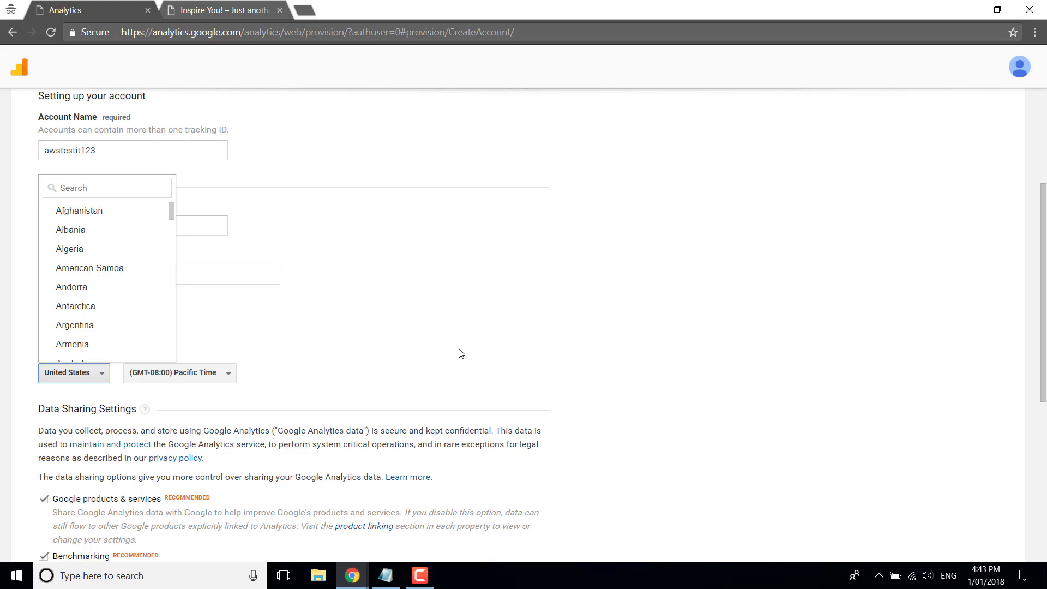
left_click(264, 377)
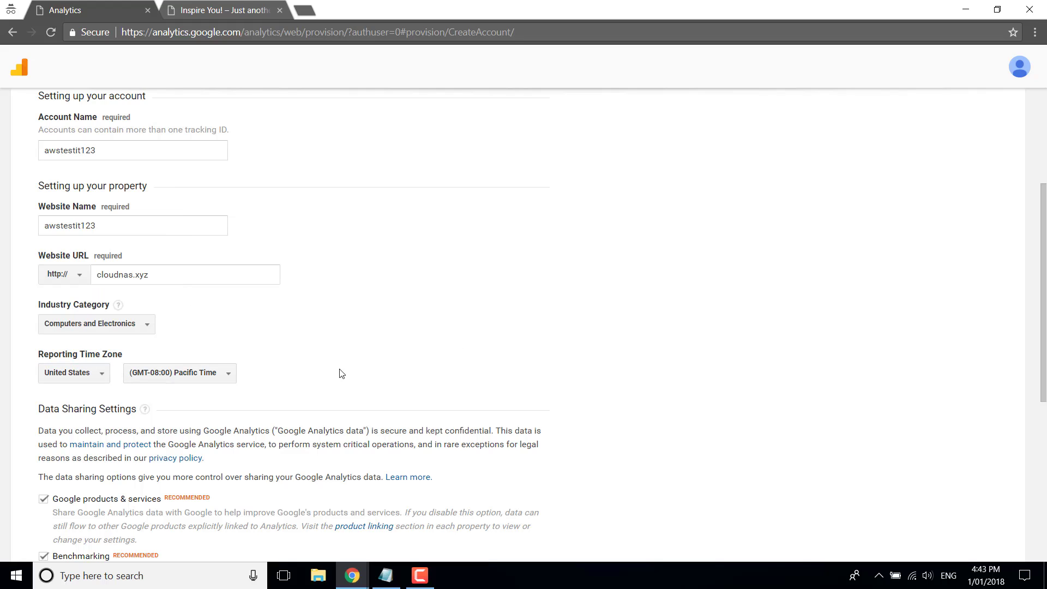
left_click(81, 377)
scroll(89, 326, "down", 4)
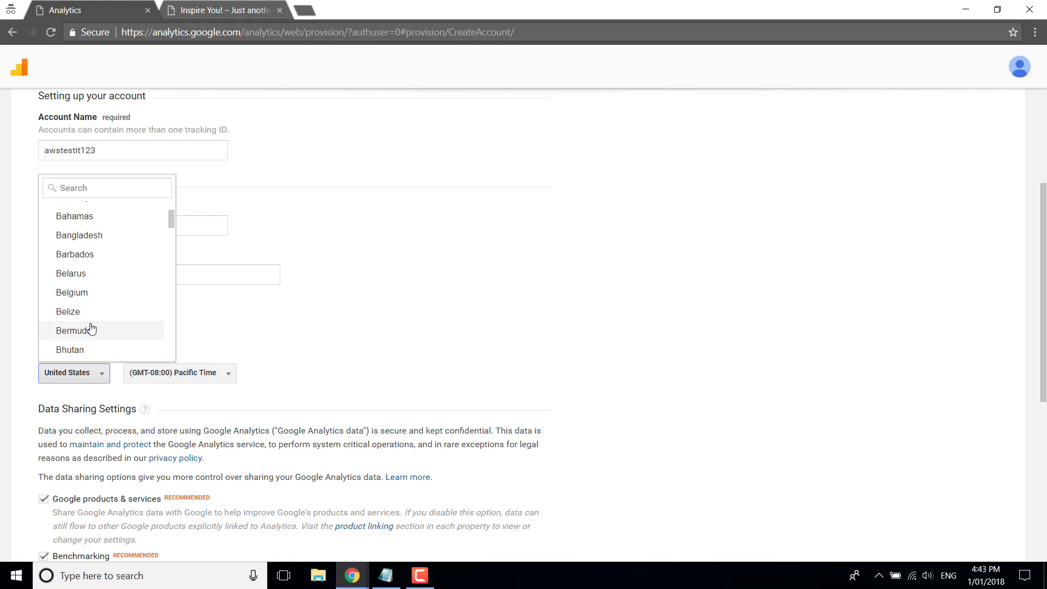
scroll(90, 327, "up", 6)
scroll(111, 398, "down", 1)
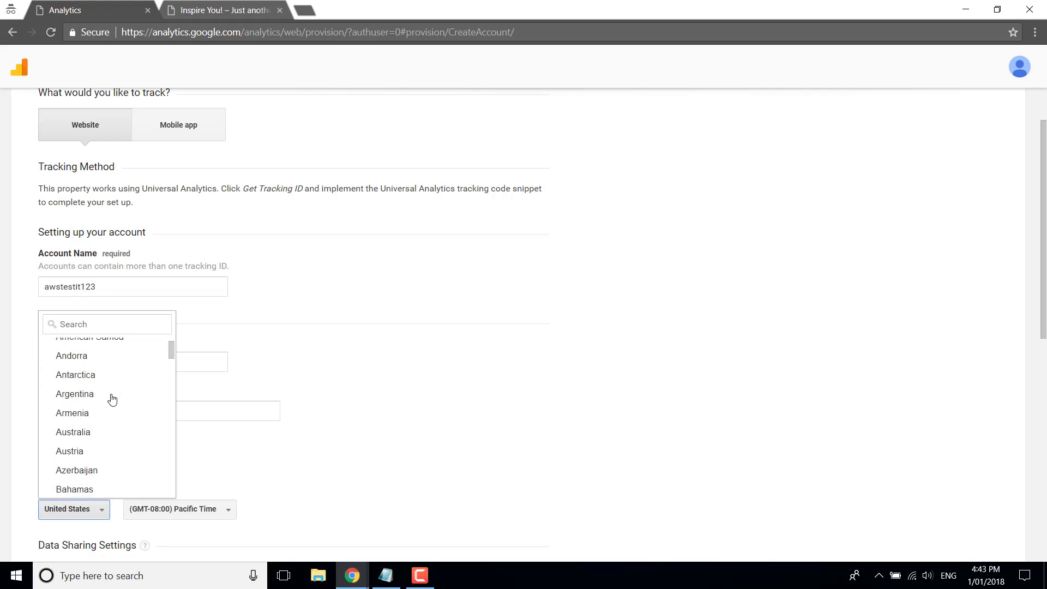
scroll(111, 398, "down", 1)
left_click(77, 362)
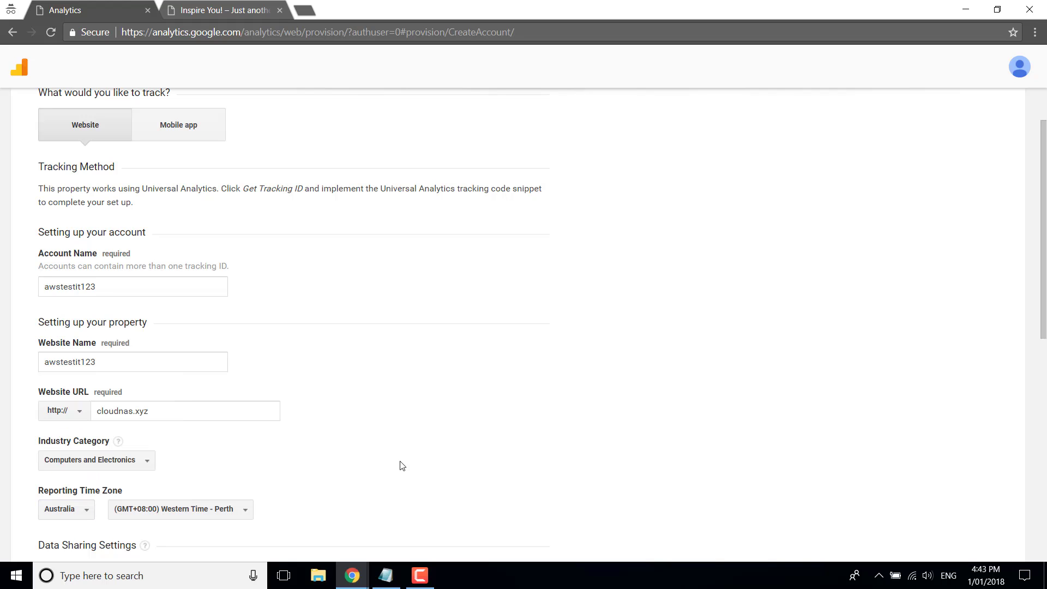
scroll(420, 458, "down", 2)
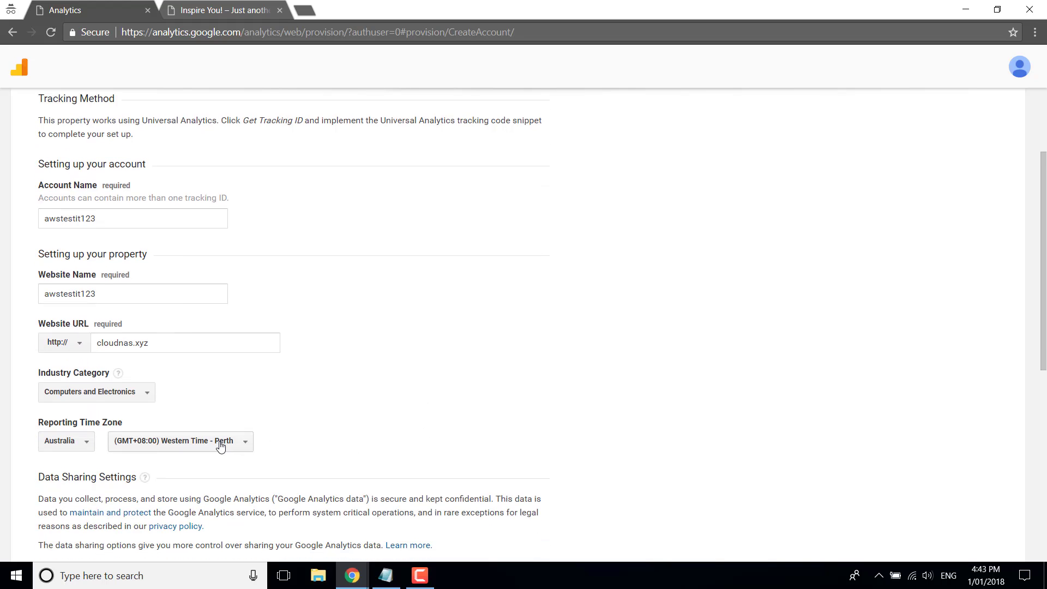
Select the (GMT+10:00) Eastern Time - Brisbane time zone
left_click(221, 443)
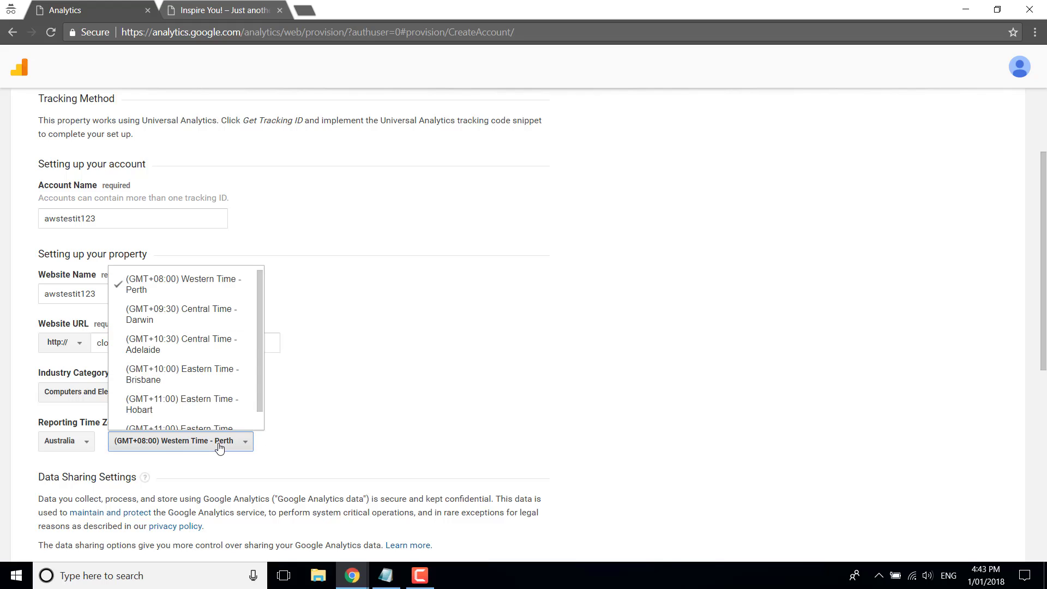
left_click(198, 375)
scroll(469, 423, "down", 2)
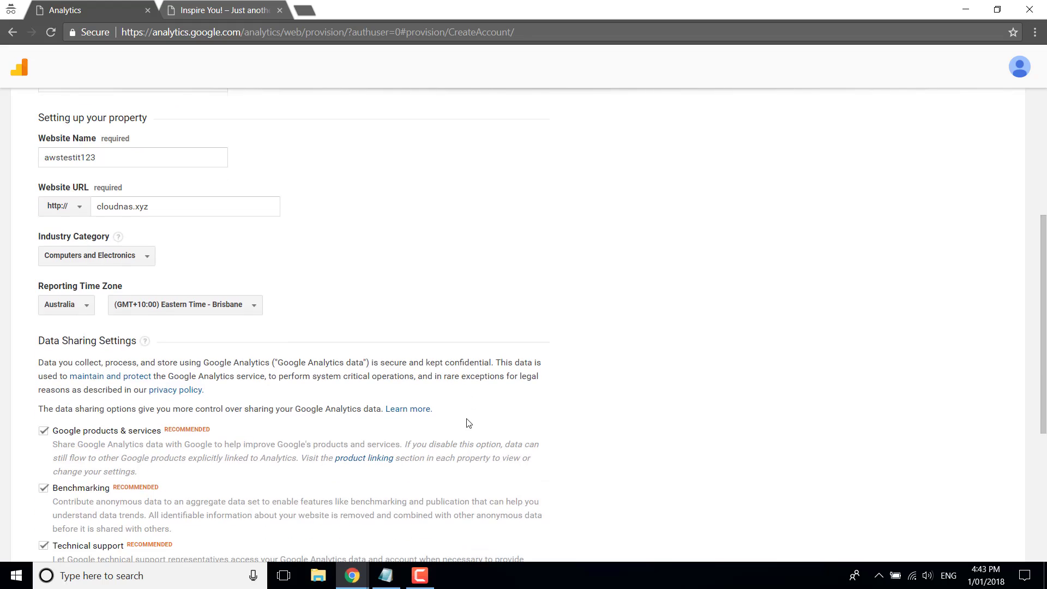
scroll(596, 409, "down", 2)
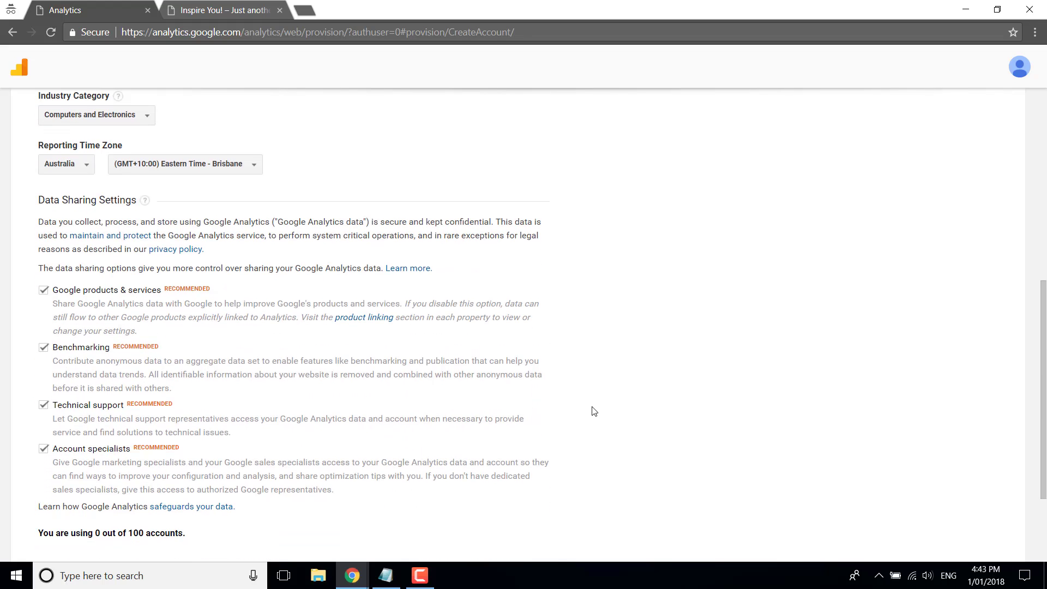
scroll(594, 411, "down", 2)
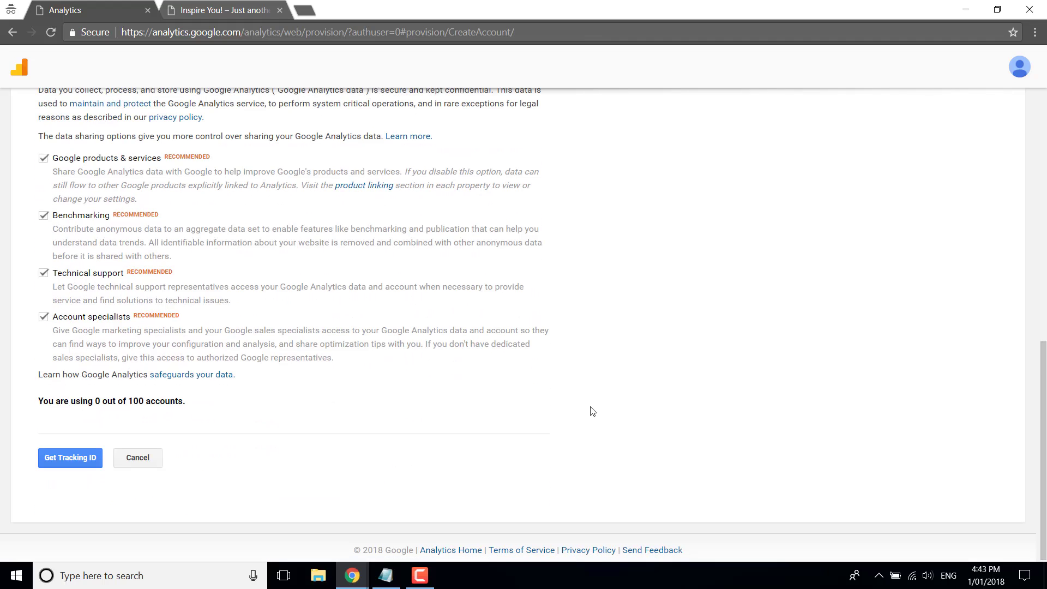
left_click(69, 455)
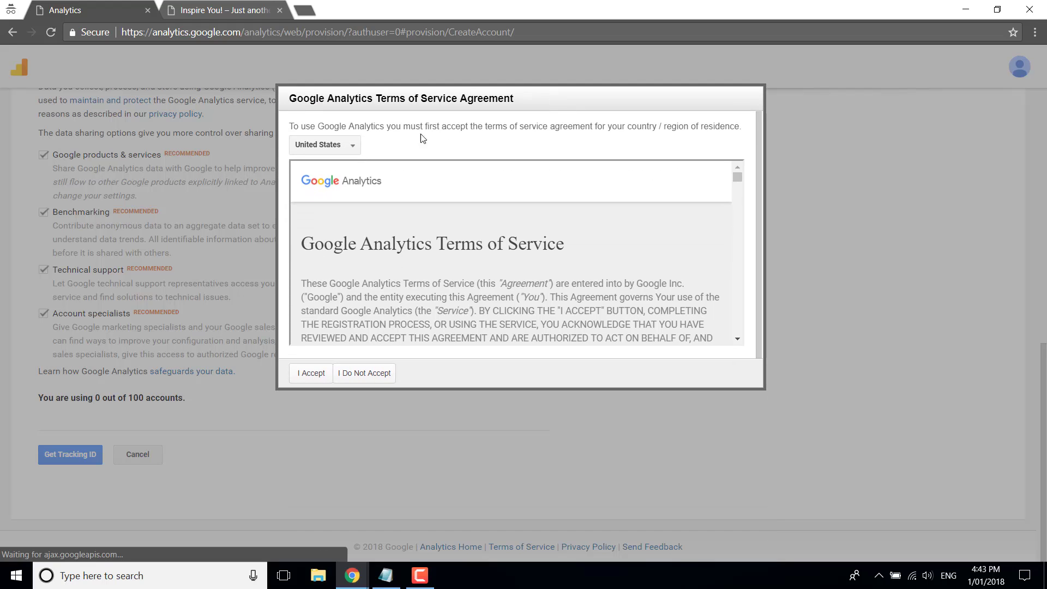
scroll(671, 268, "down", 10)
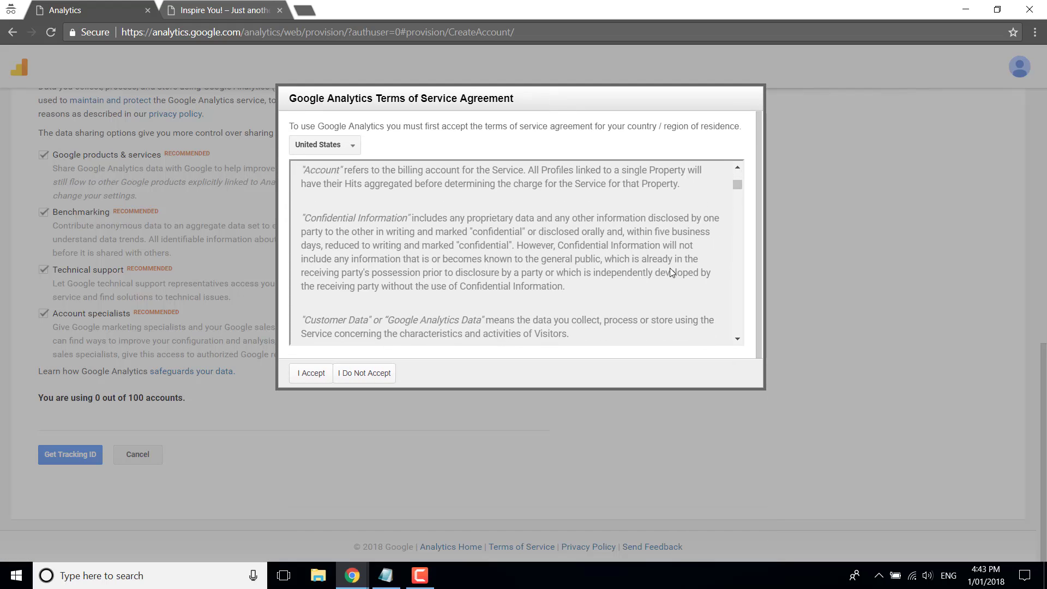
left_click(311, 373)
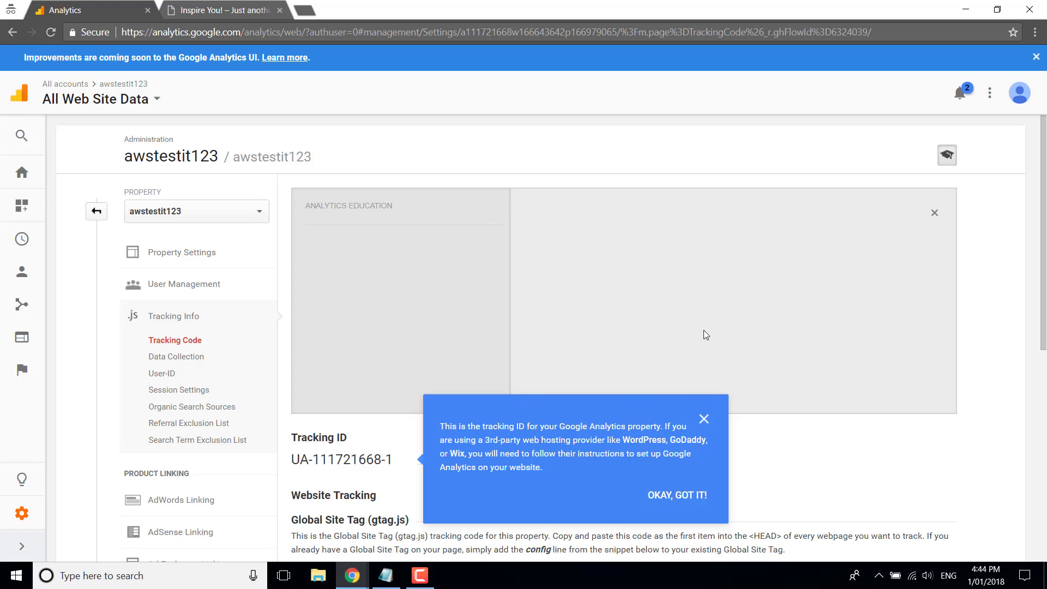
Dismiss the 'OKAY, GOT IT!' tracking-ID tip to reveal the full gtag.js snippet
scroll(850, 469, "down", 1)
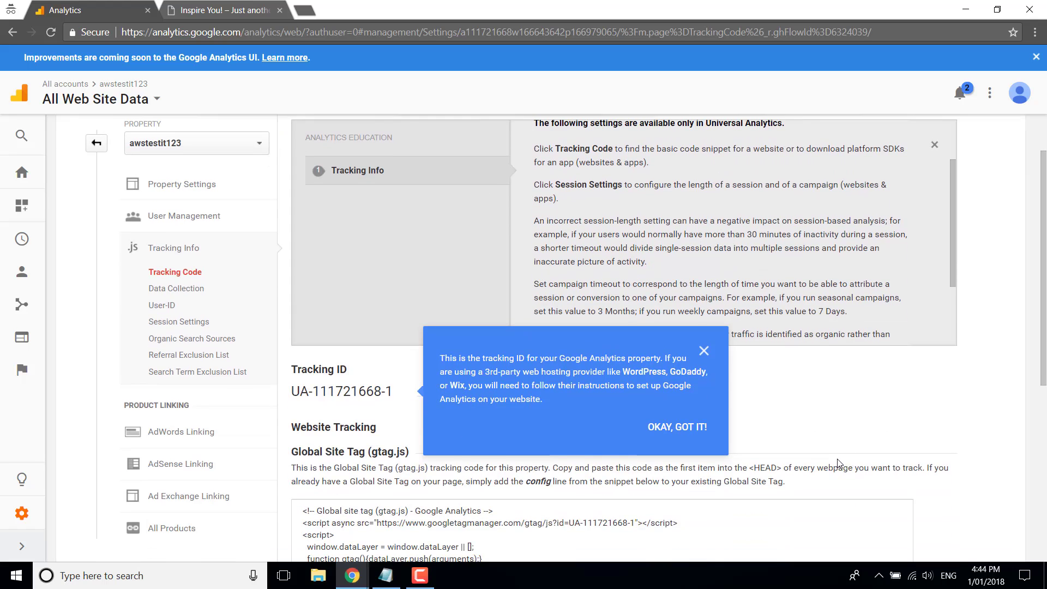
scroll(838, 462, "down", 2)
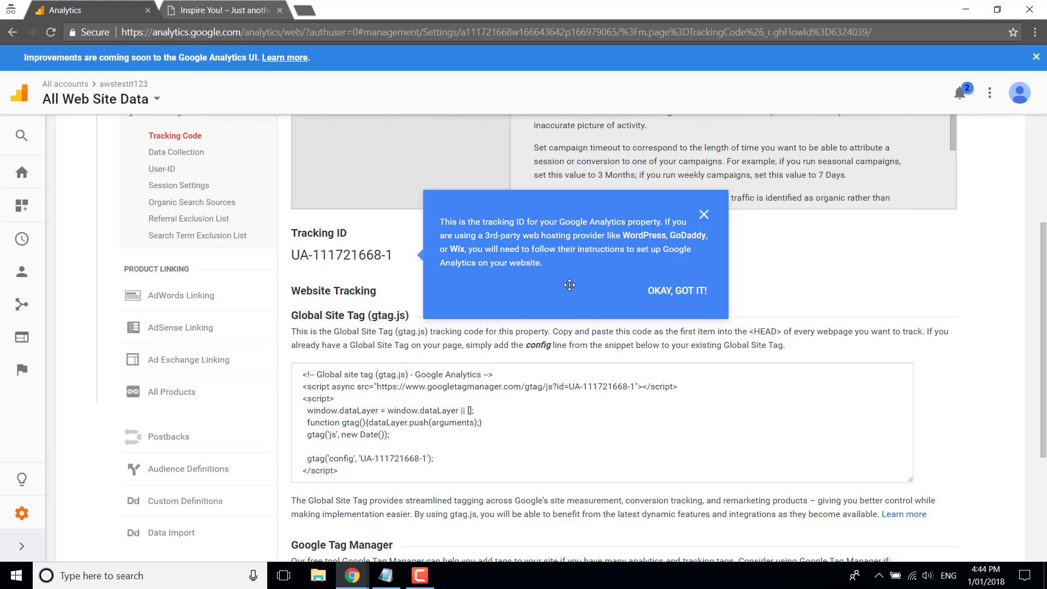
left_click(681, 298)
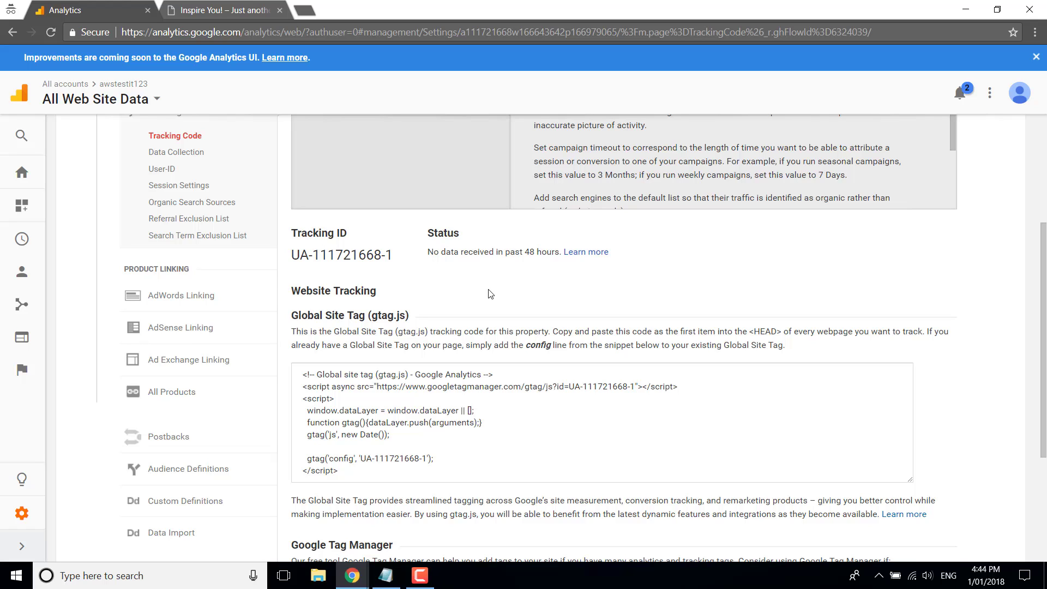
Load cloudnas.xyz/wp-login in the site's tab, which returns 404 Not Found
left_click(304, 11)
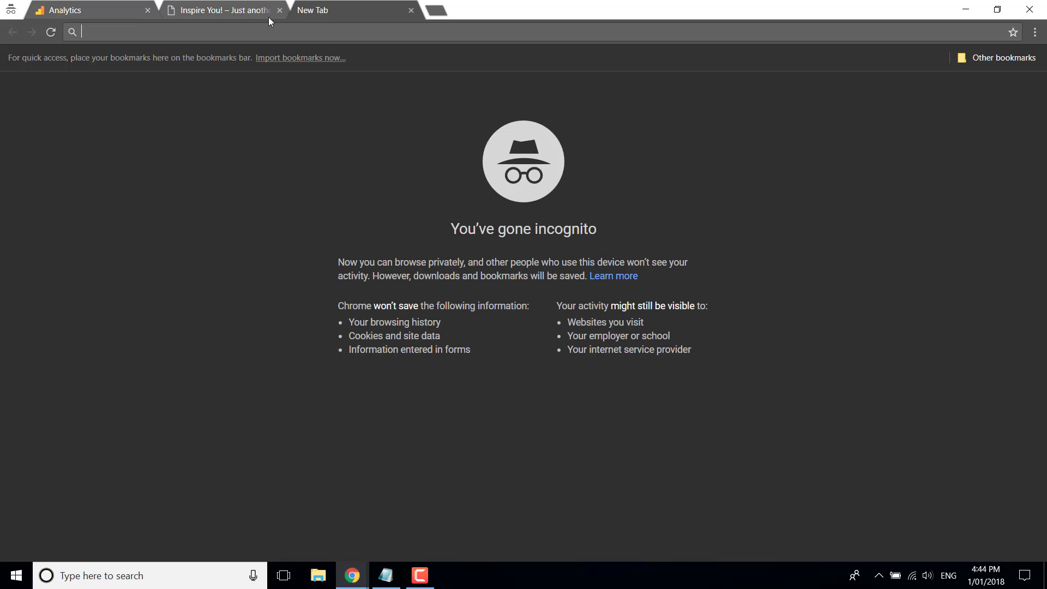
key("ctrl+w")
left_click(227, 12)
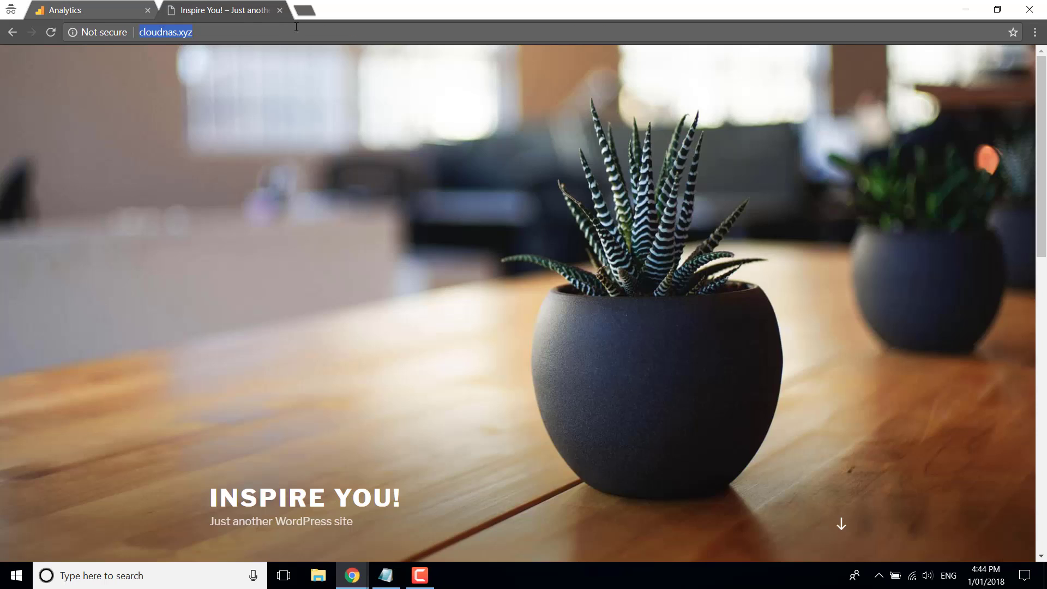
type("/w")
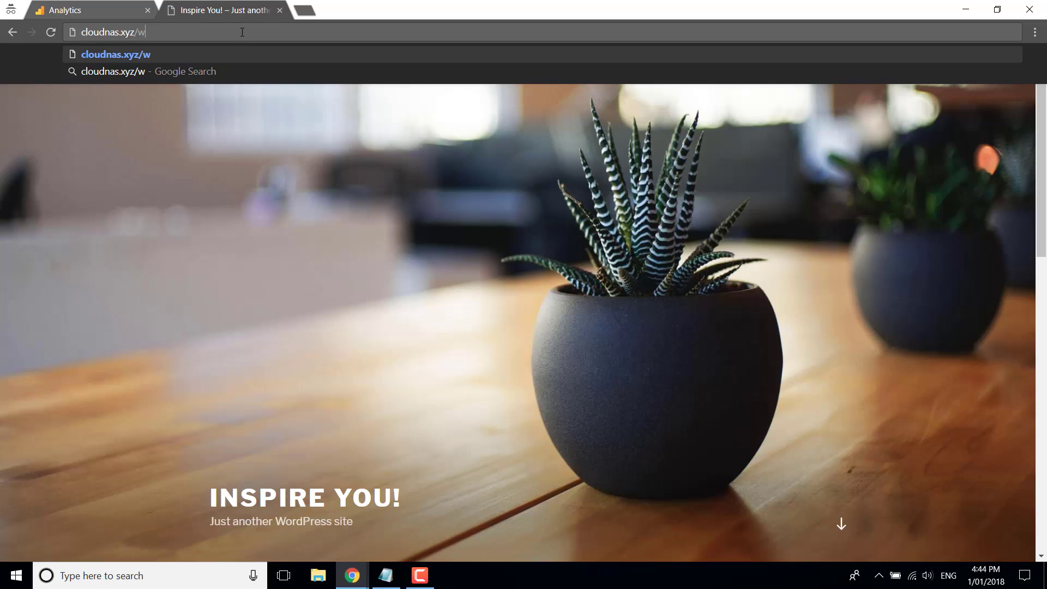
type("p-login")
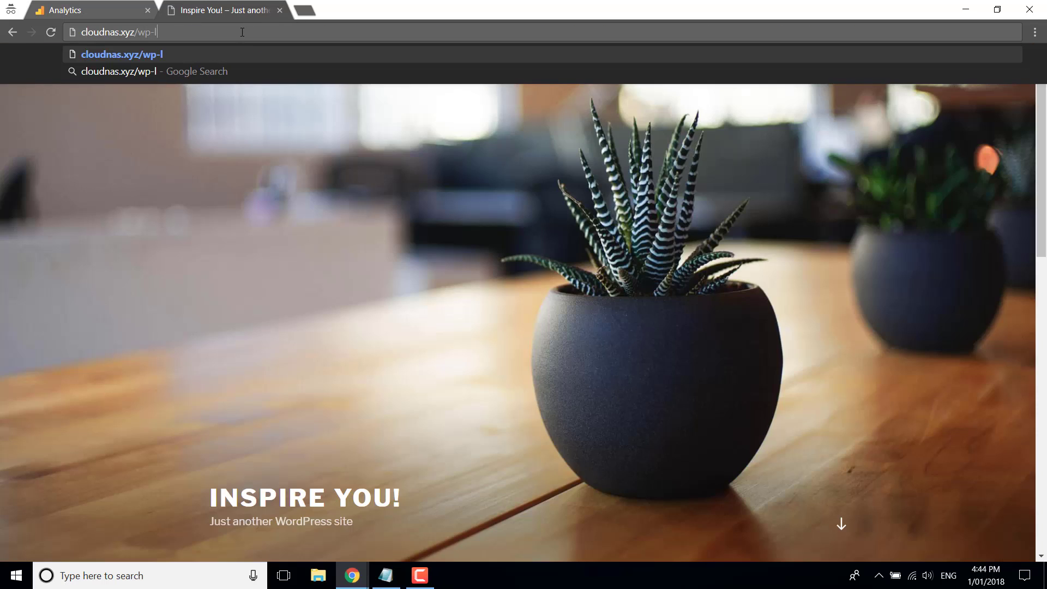
key("Return")
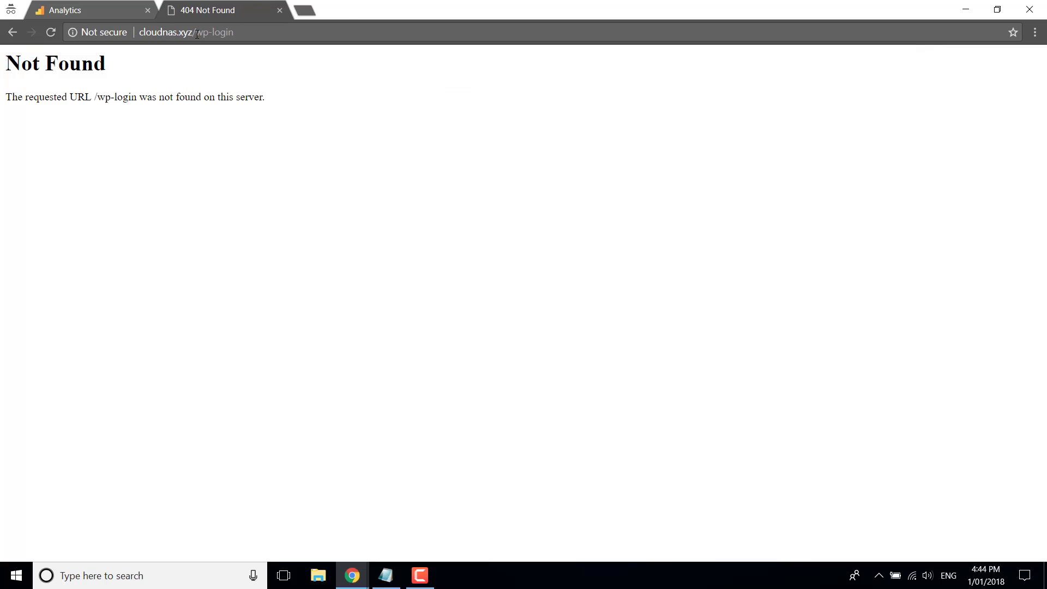
left_click_drag(195, 34, 259, 34)
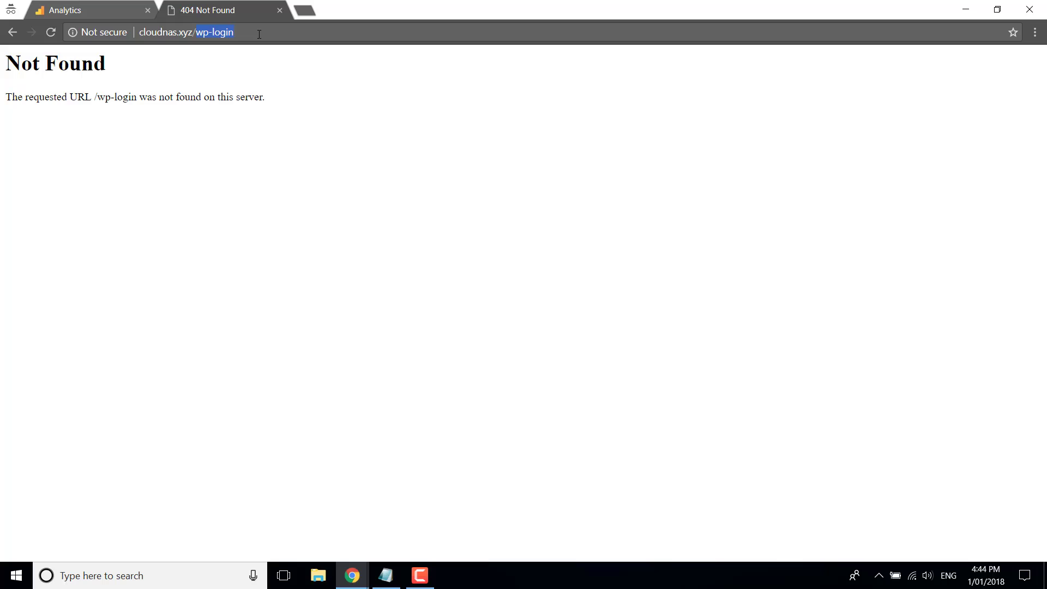
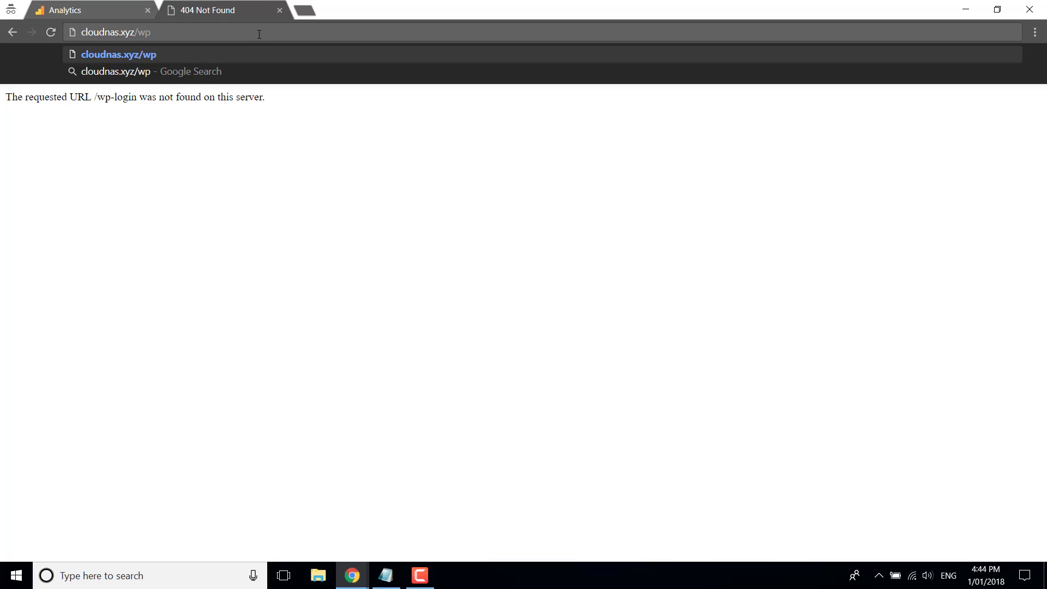
Load cloudnas.xyz/wp-admin to reach the WordPress login, then bring the Accounts notes forward in Notepad
type("-admin")
key("Return")
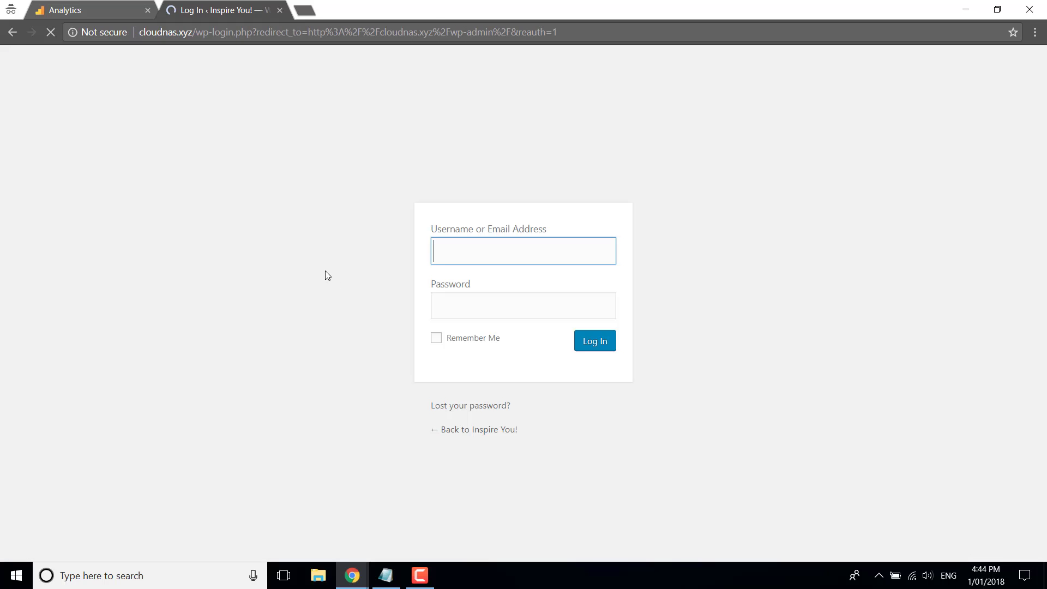
left_click(386, 575)
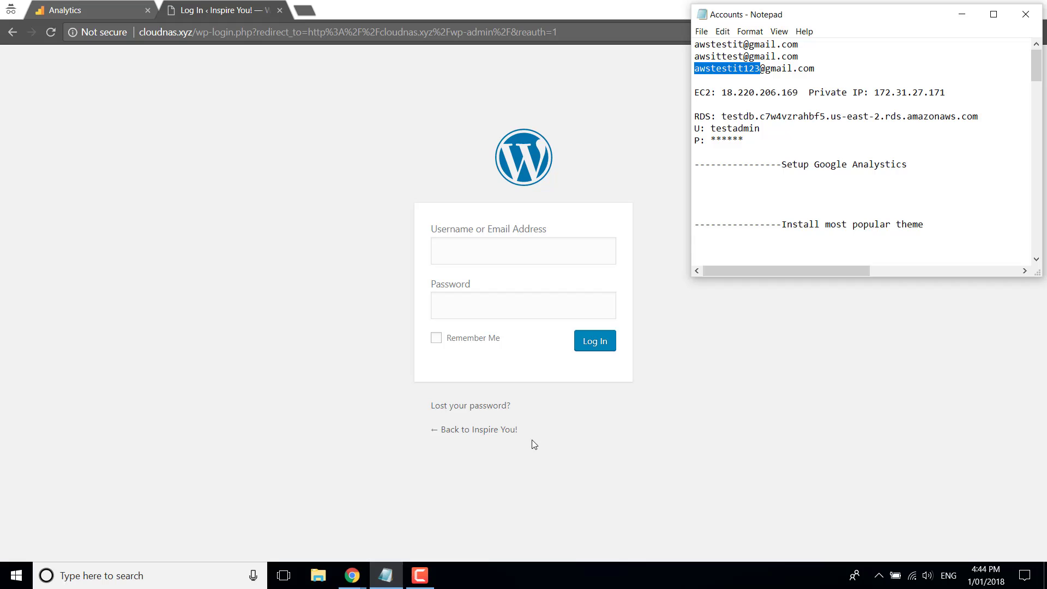
left_click(743, 207)
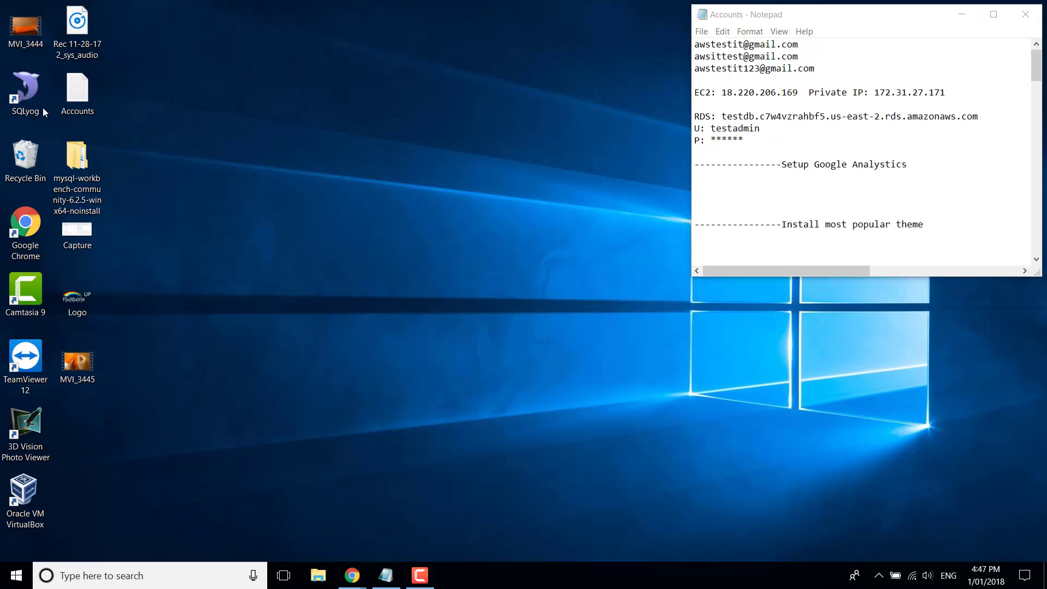
Launch SQLyog from the desktop and connect using the saved 'test' MySQL connection
left_click(30, 97)
double_click(30, 97)
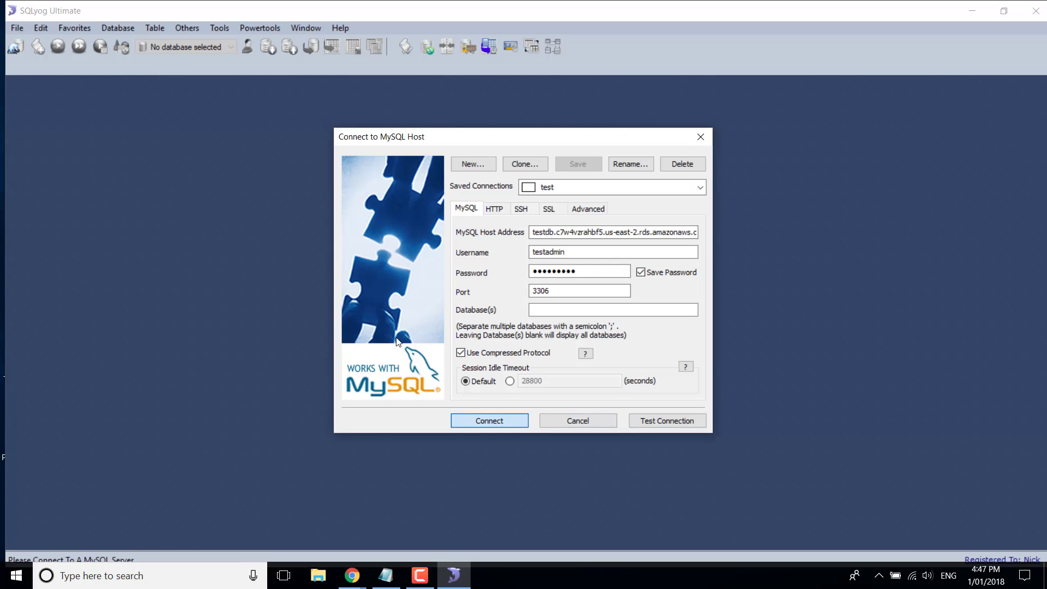
left_click(495, 420)
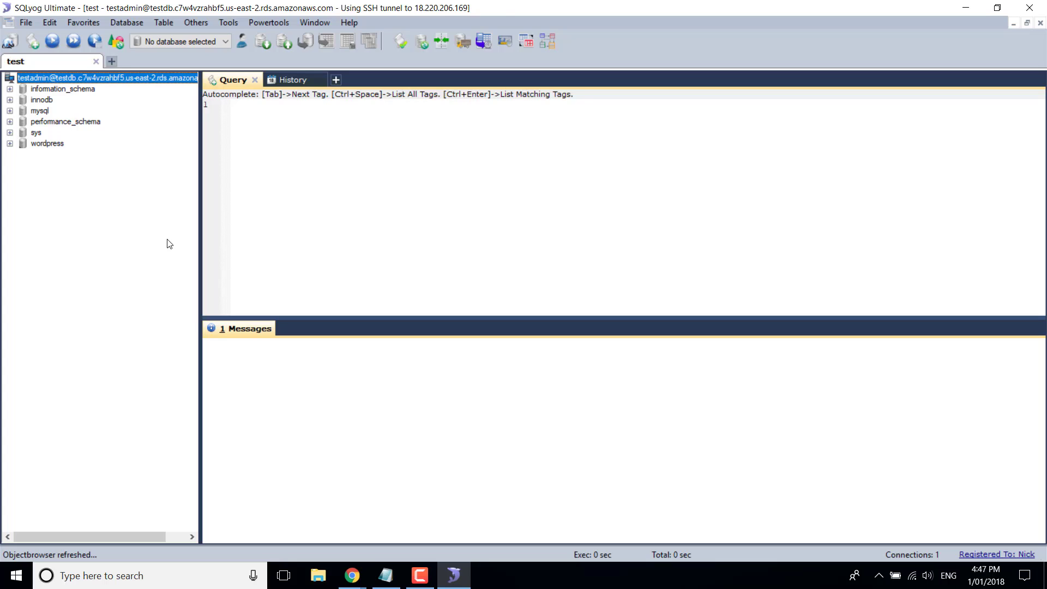
Run SELECT * FROM wp_users on the wordpress database and pick the administrator's login row
double_click(47, 143)
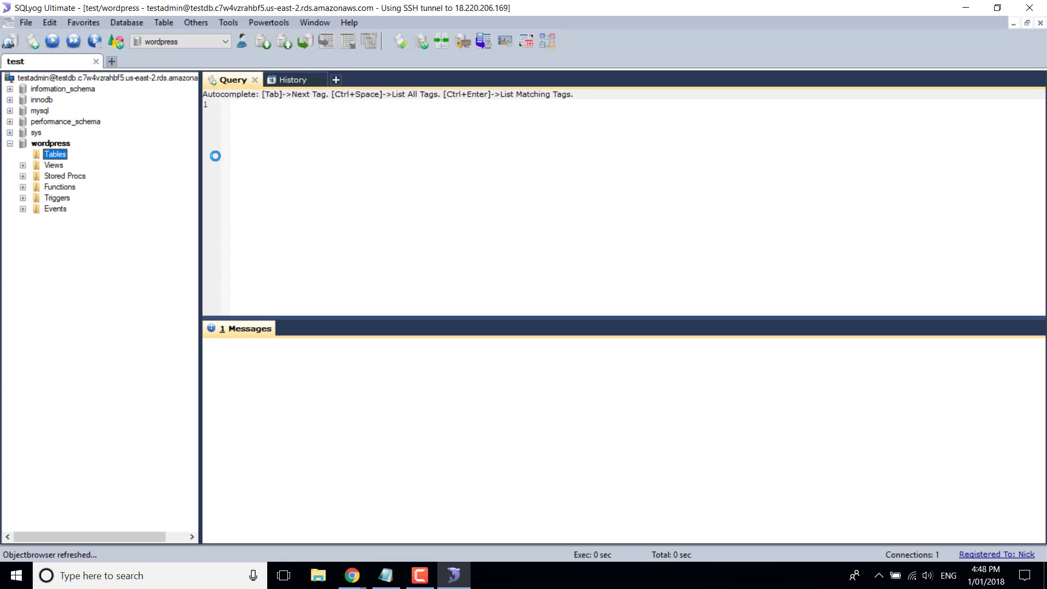
left_click(268, 131)
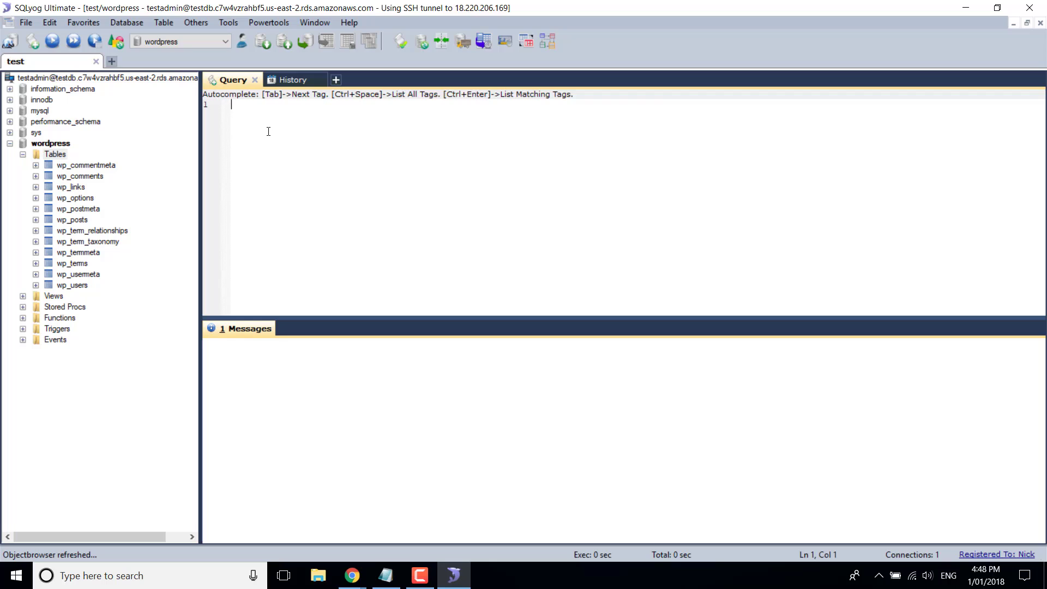
type("select * fr")
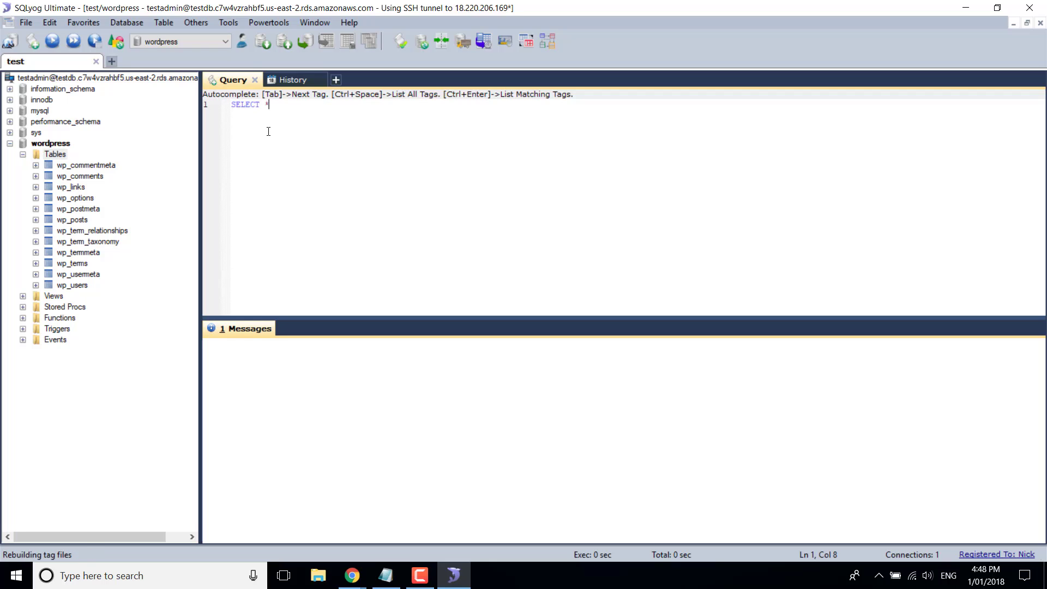
type("om wp_users")
key("Return")
key("ctrl+a")
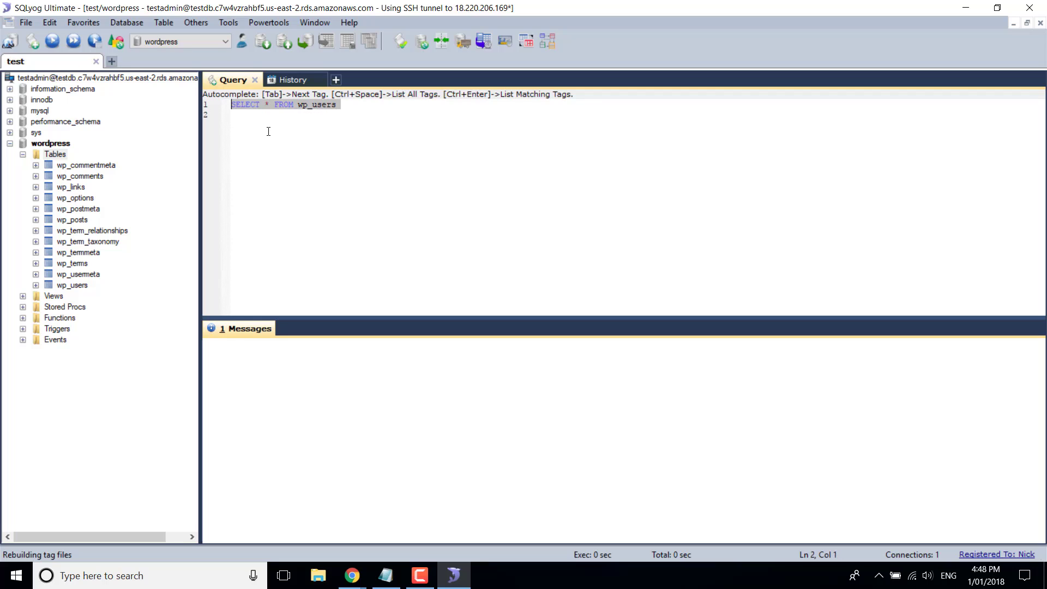
left_click(46, 36)
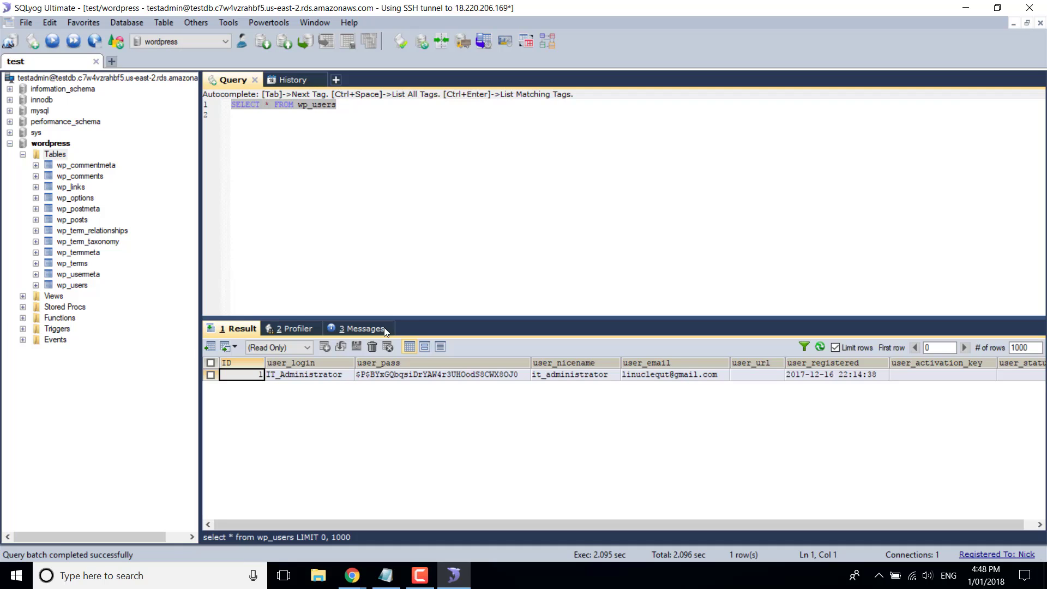
left_click(319, 376)
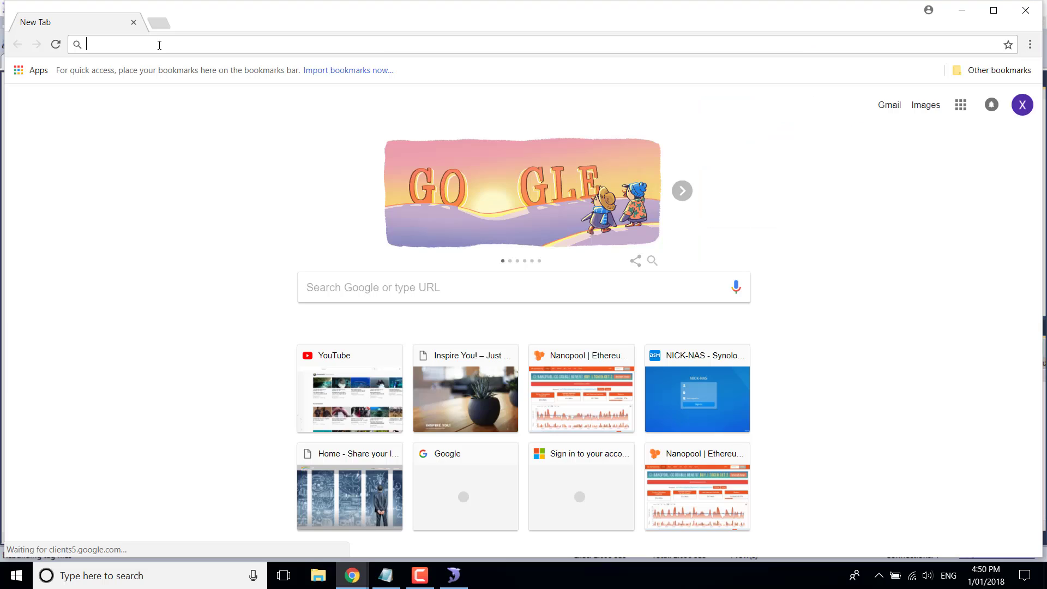
Search Google for 'md5 generator'
left_click(159, 45)
type("md")
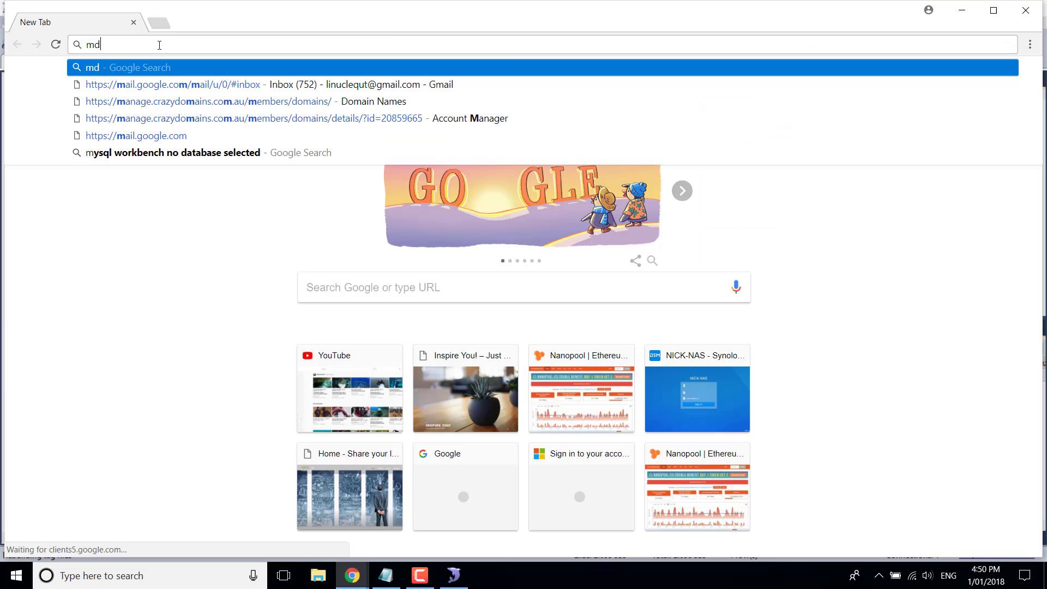
type("5")
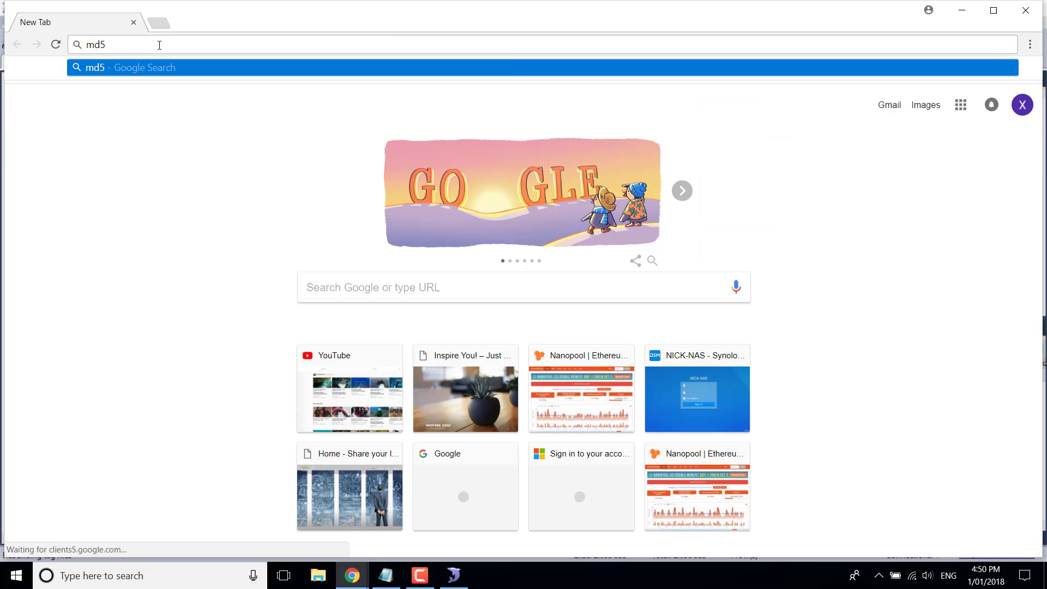
type(" generator")
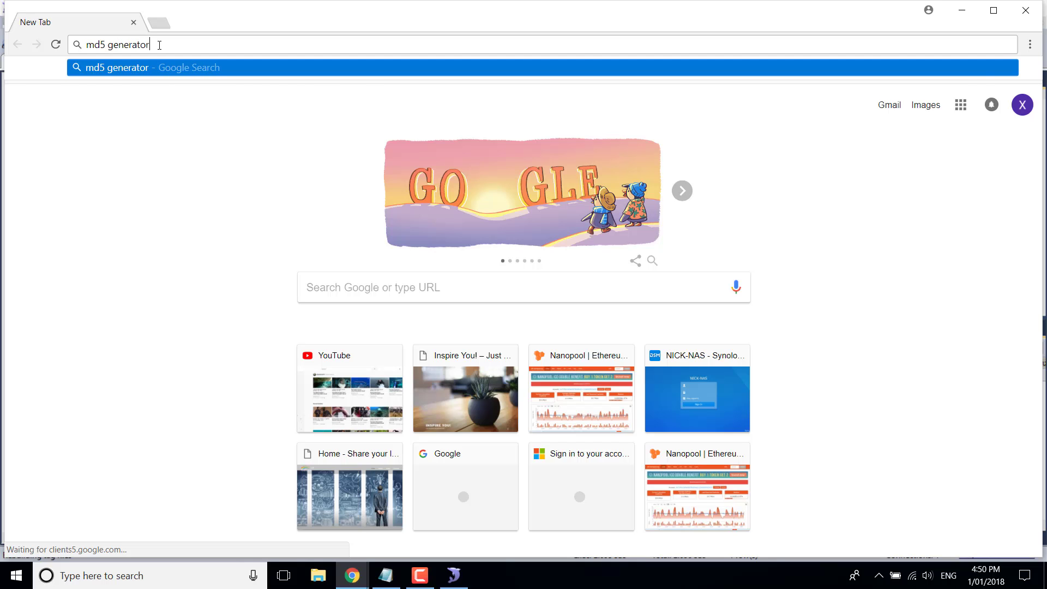
key("Return")
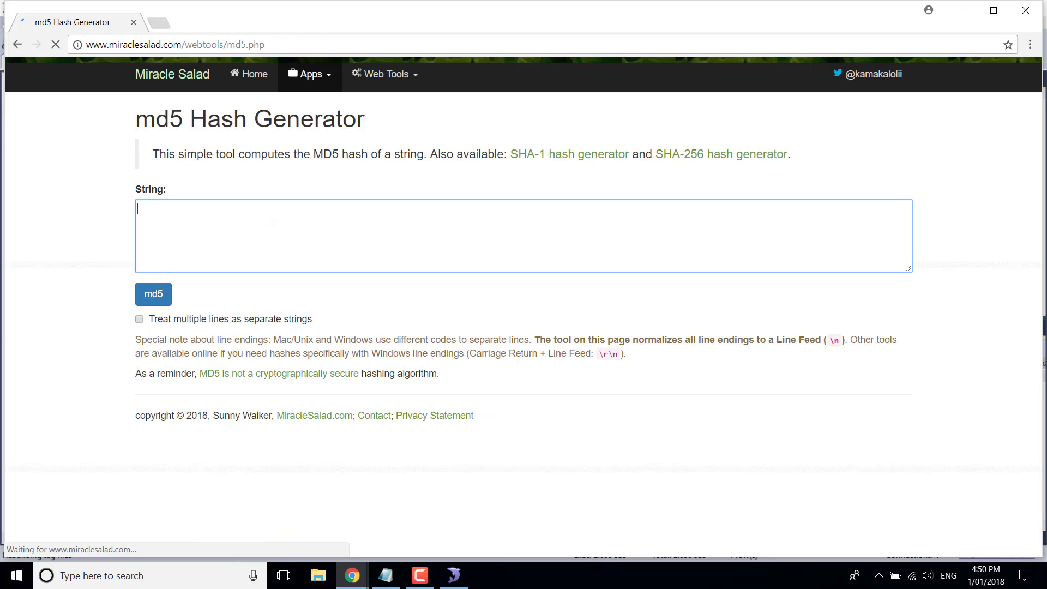
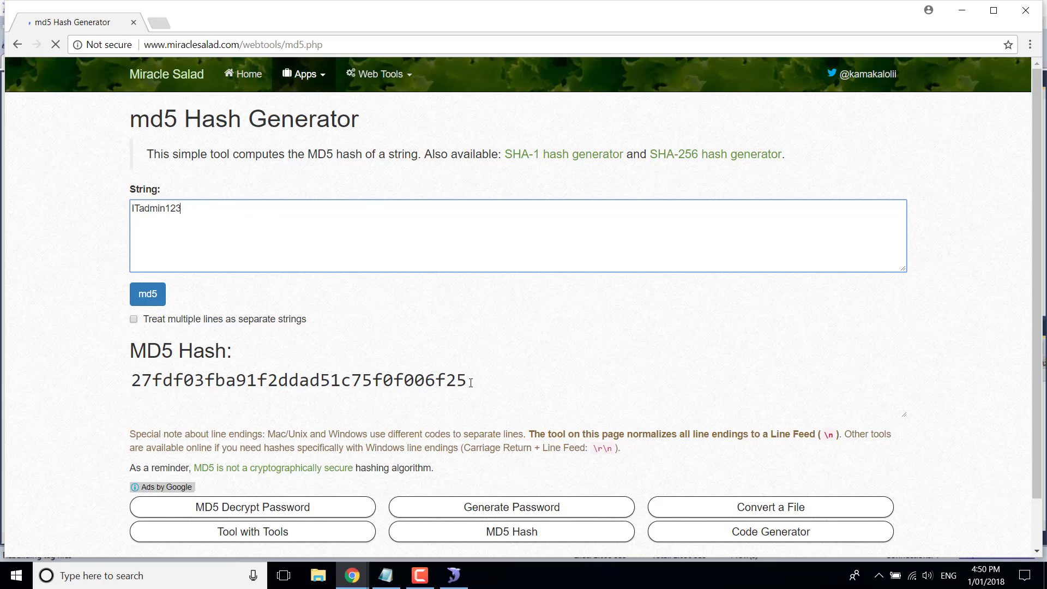
Enter the new admin password as the string and select the whole generated MD5 hash
left_click(421, 382)
left_click_drag(468, 382, 129, 381)
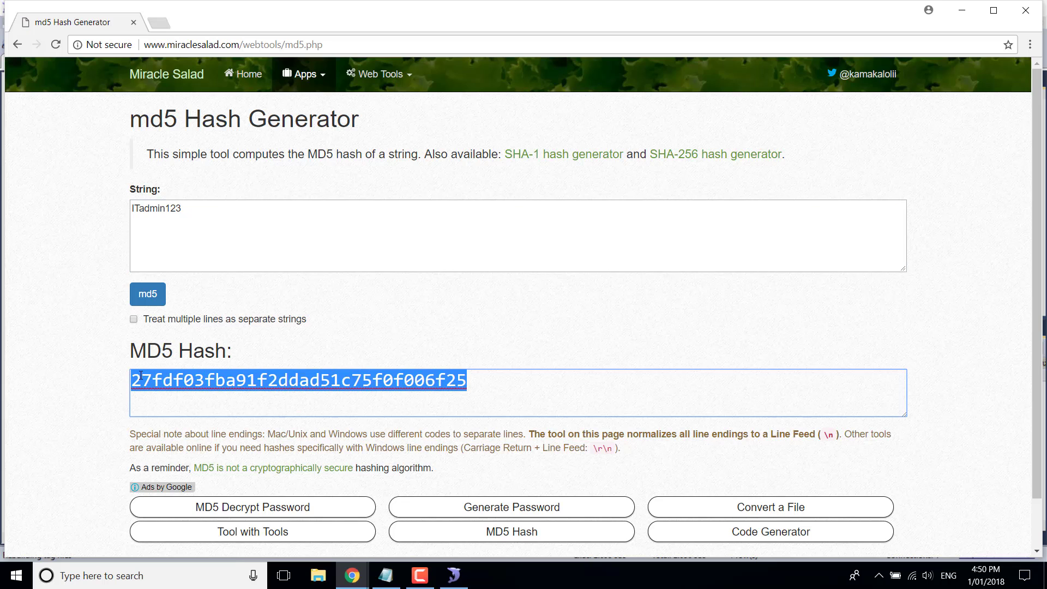
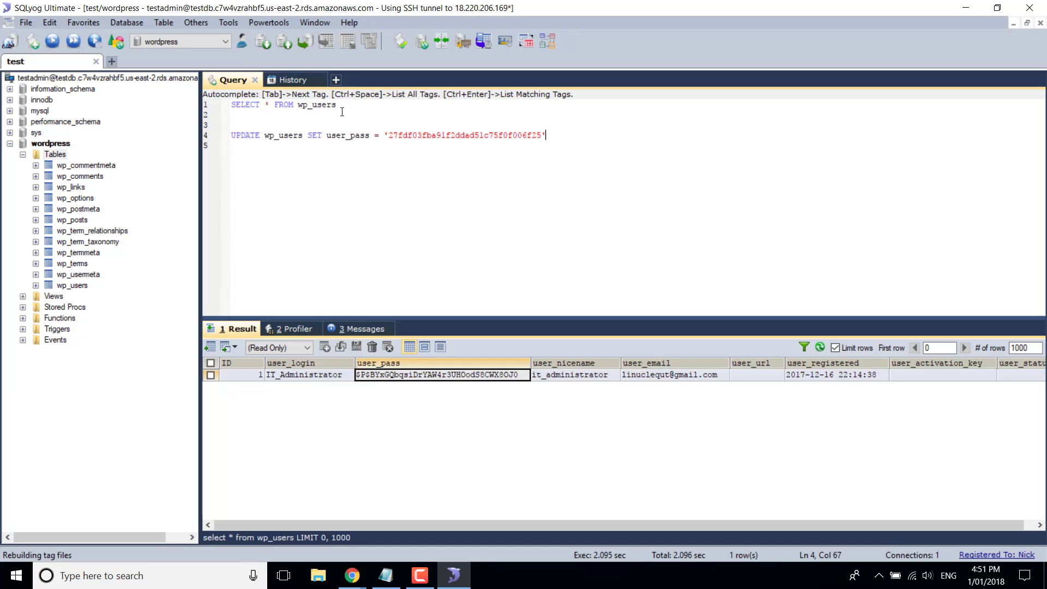
Start a WHERE id clause after the UPDATE wp_users SET user_pass statement to target only the admin row
type("WHERE id = 1")
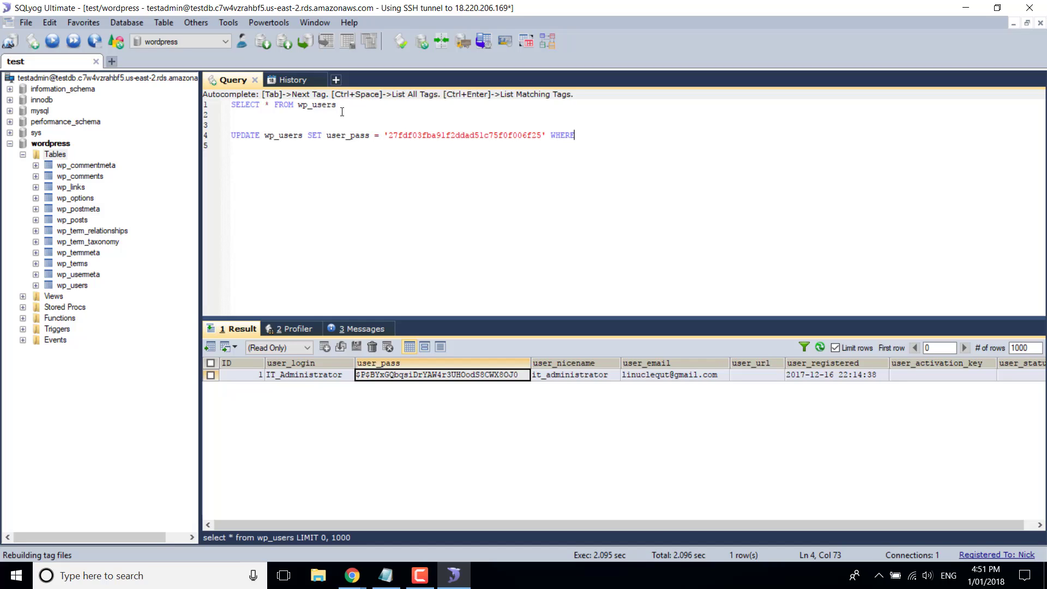
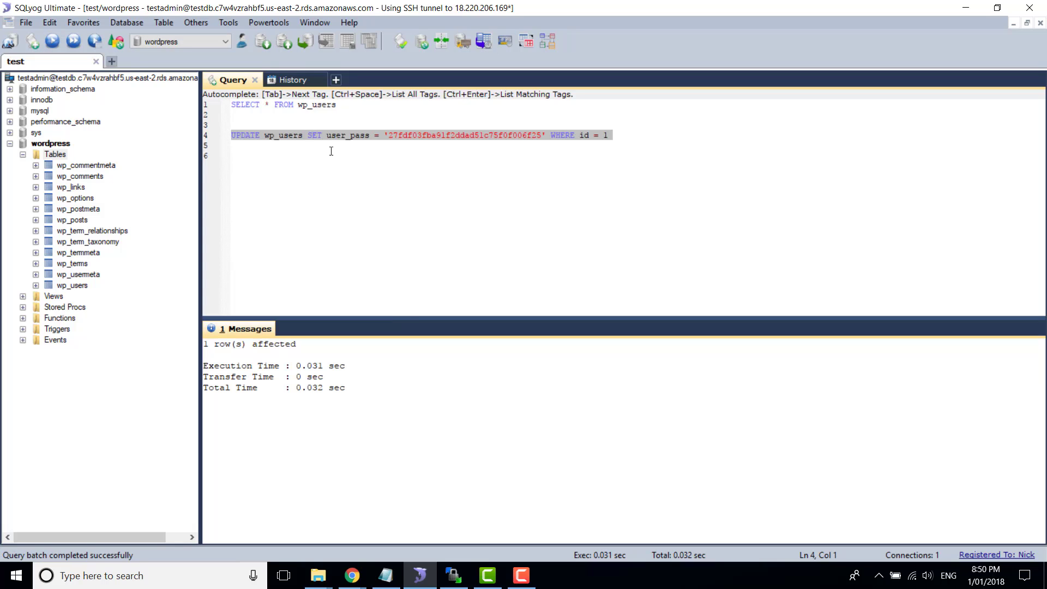
Re-run the line 1 query 'SELECT * FROM wp_users' to confirm the admin password changed
left_click_drag(258, 116, 231, 104)
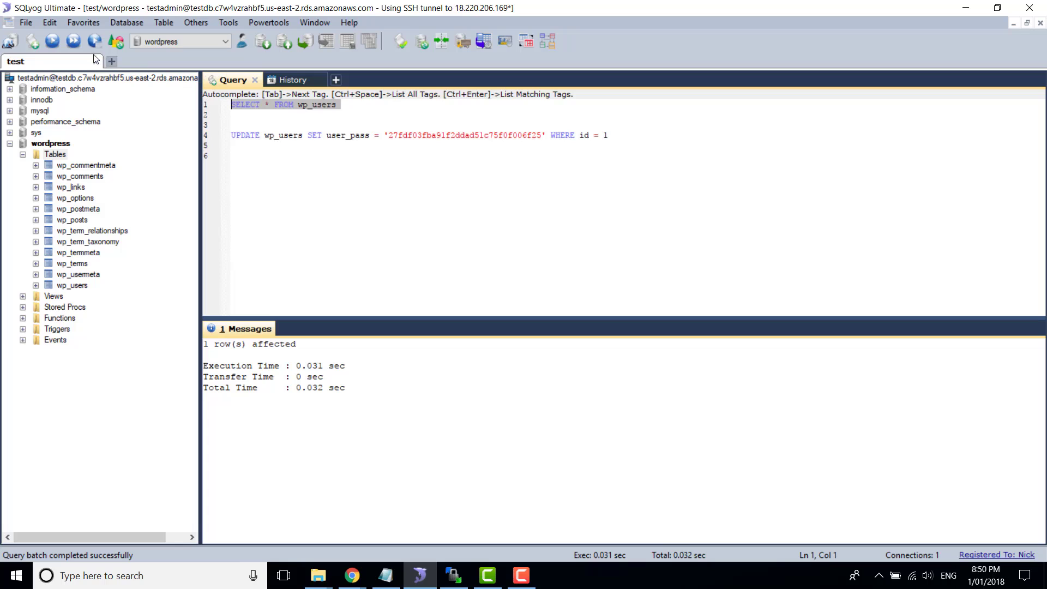
left_click(52, 41)
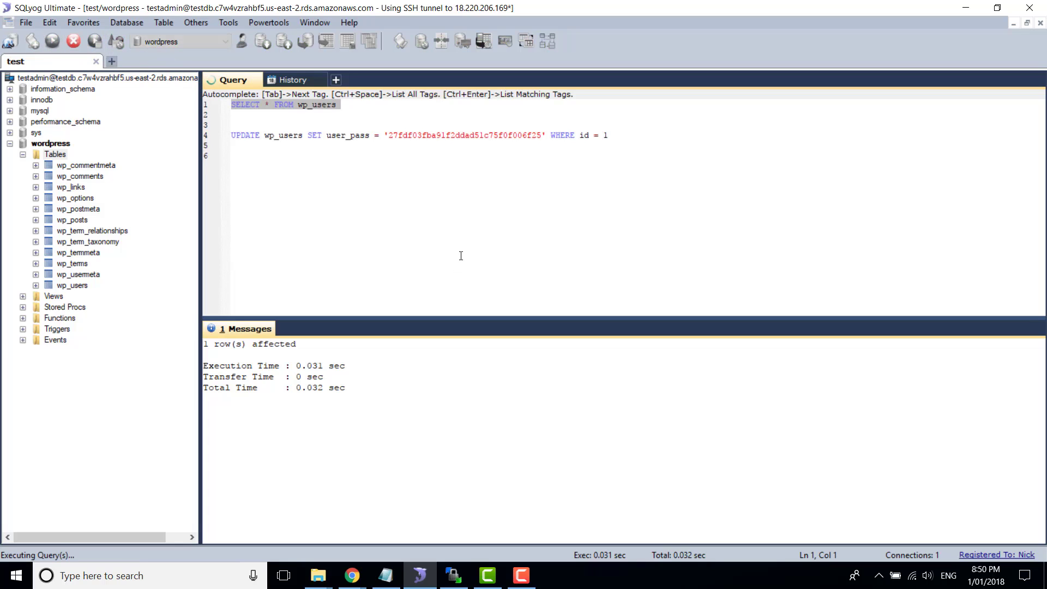
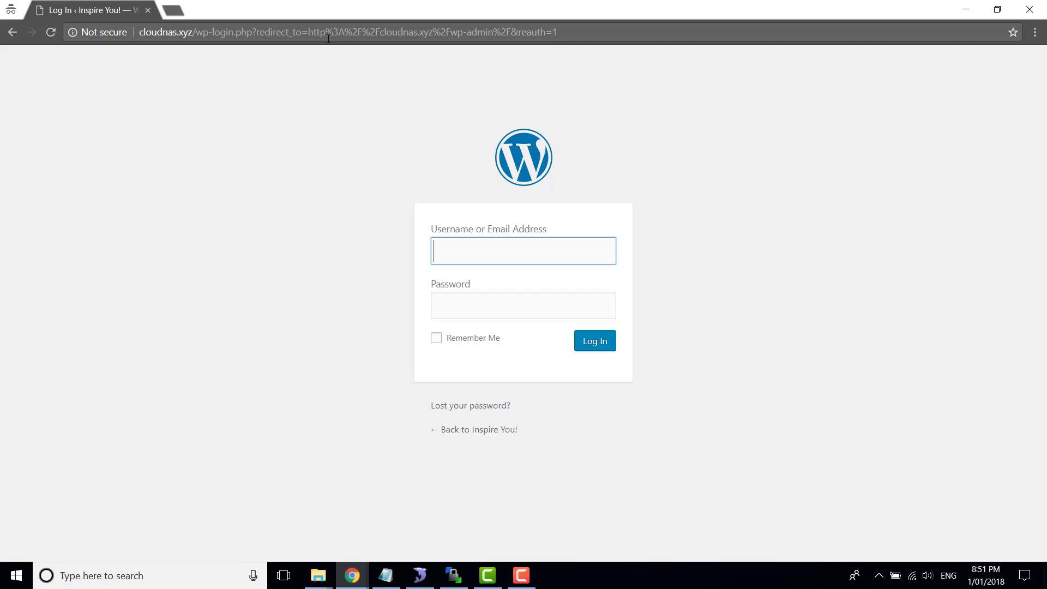
Clear the partly typed entry from the WordPress login Username field, leaving it empty
type("It")
key("BackSpace")
key("BackSpace")
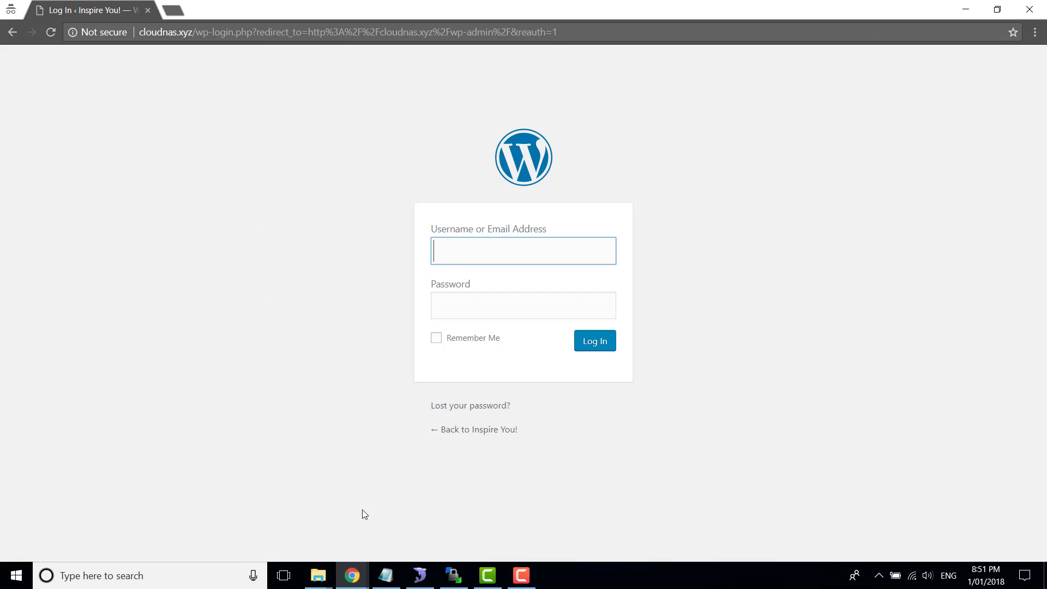
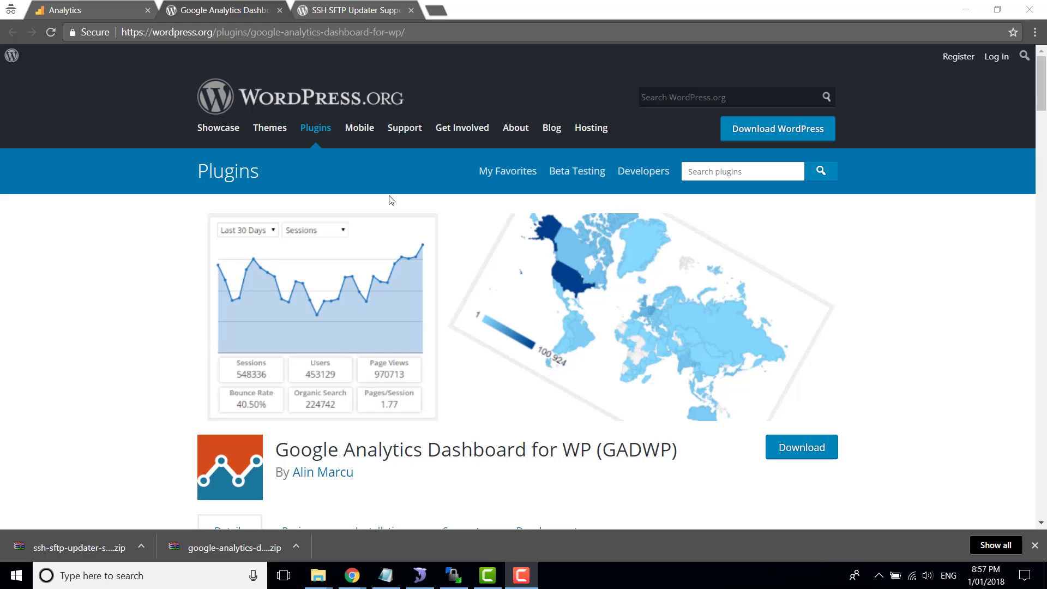
Review the Google Analytics Dashboard for WP plugin page in the browser
left_click(118, 341)
scroll(231, 392, "down", 1)
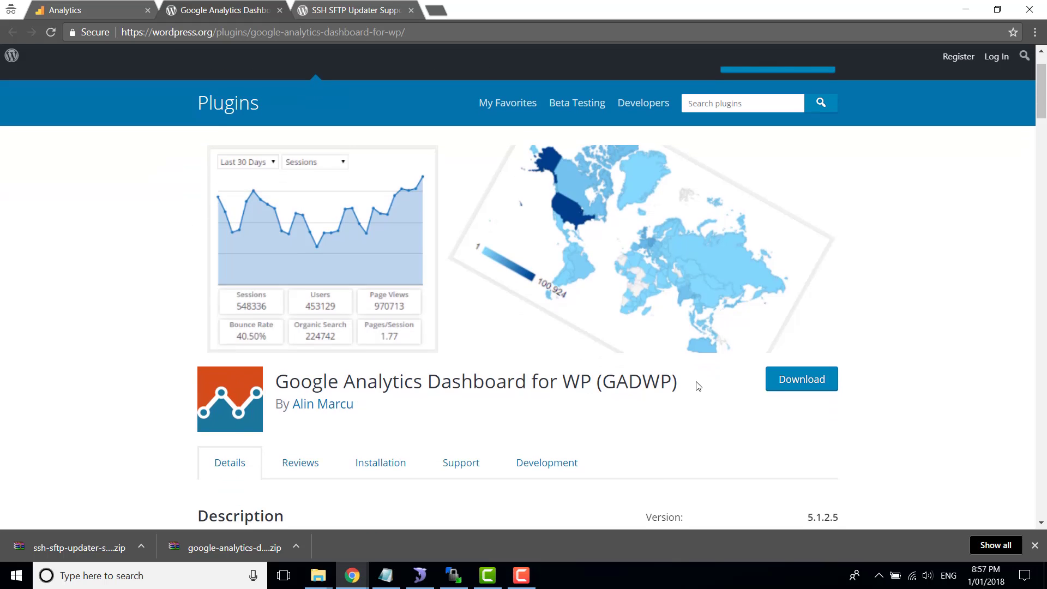
left_click_drag(692, 383, 279, 379)
left_click(109, 427)
scroll(109, 426, "down", 2)
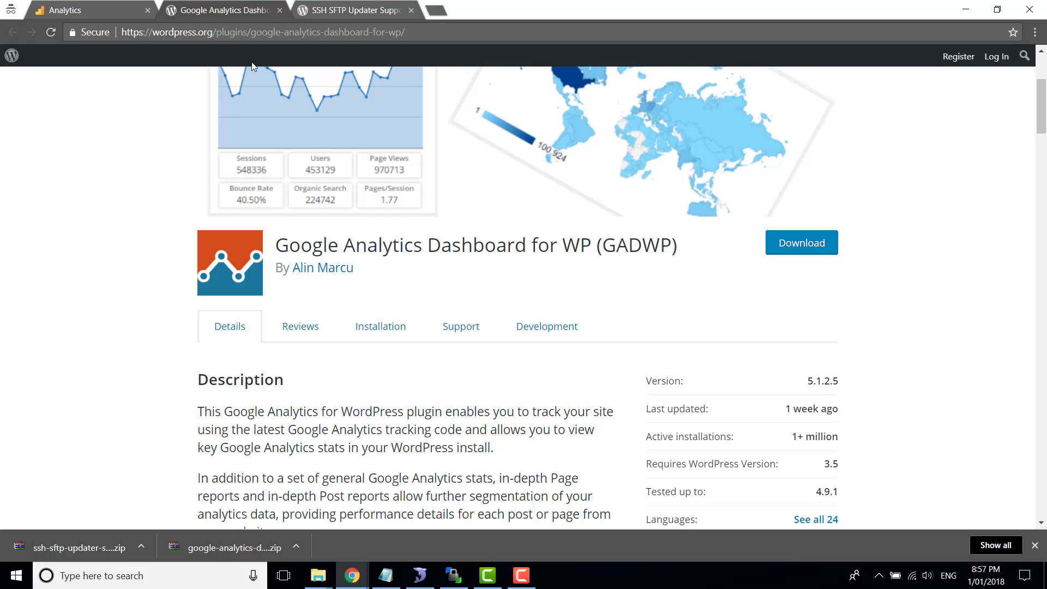
scroll(162, 262, "down", 13)
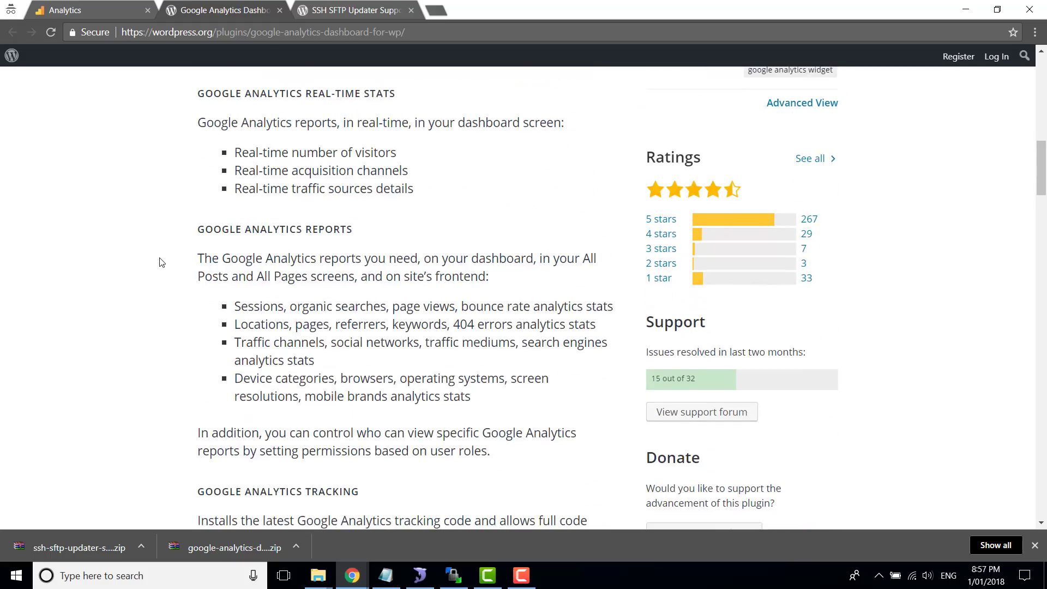
scroll(159, 260, "up", 18)
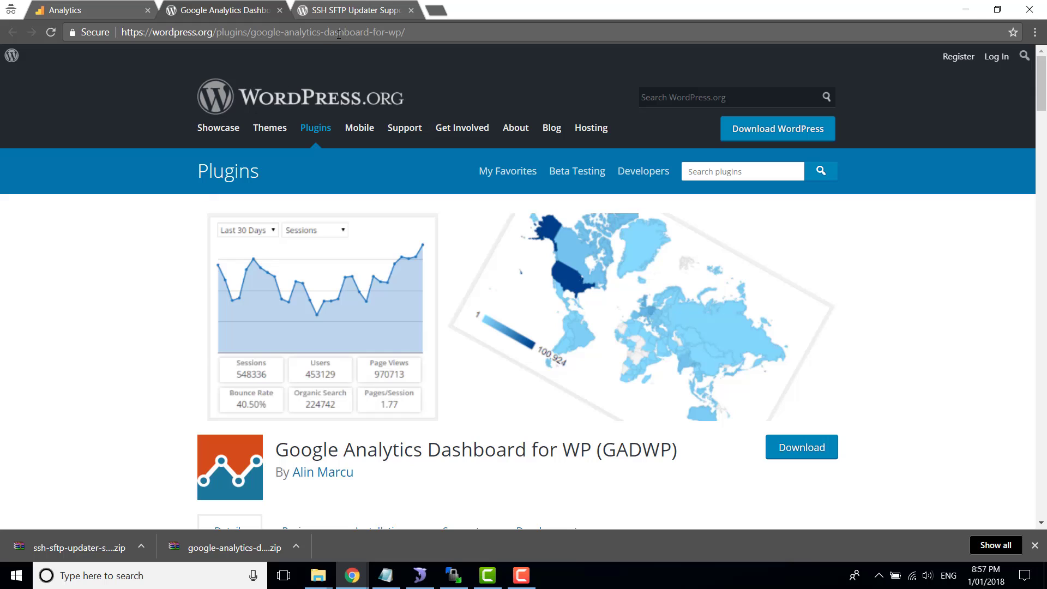
Read the SSH SFTP Updater Support plugin's title and description, then return to the GADWP page
left_click(343, 12)
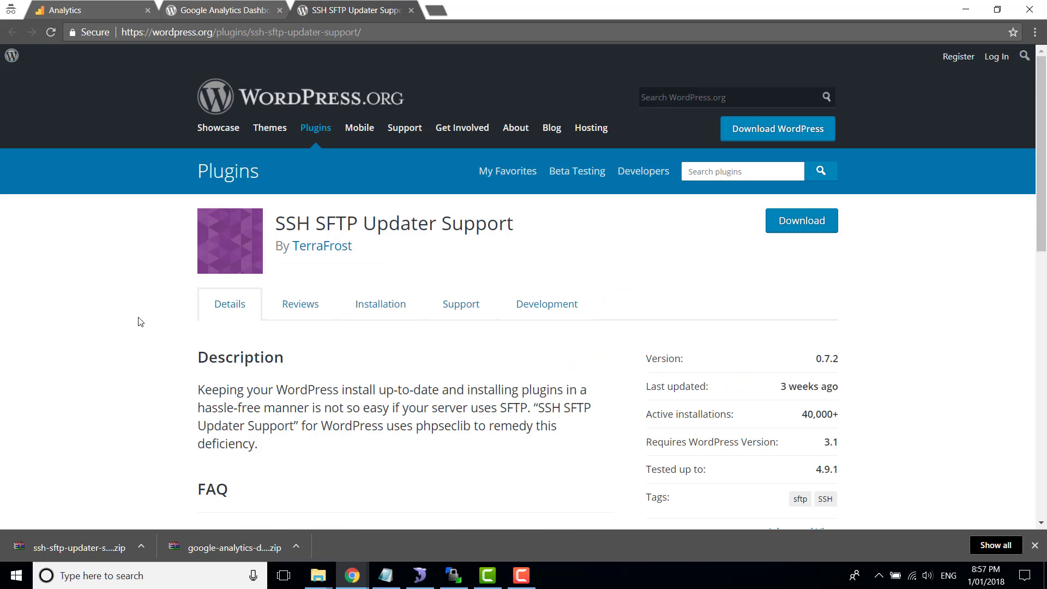
left_click_drag(550, 228, 275, 226)
left_click(89, 379)
scroll(89, 379, "down", 4)
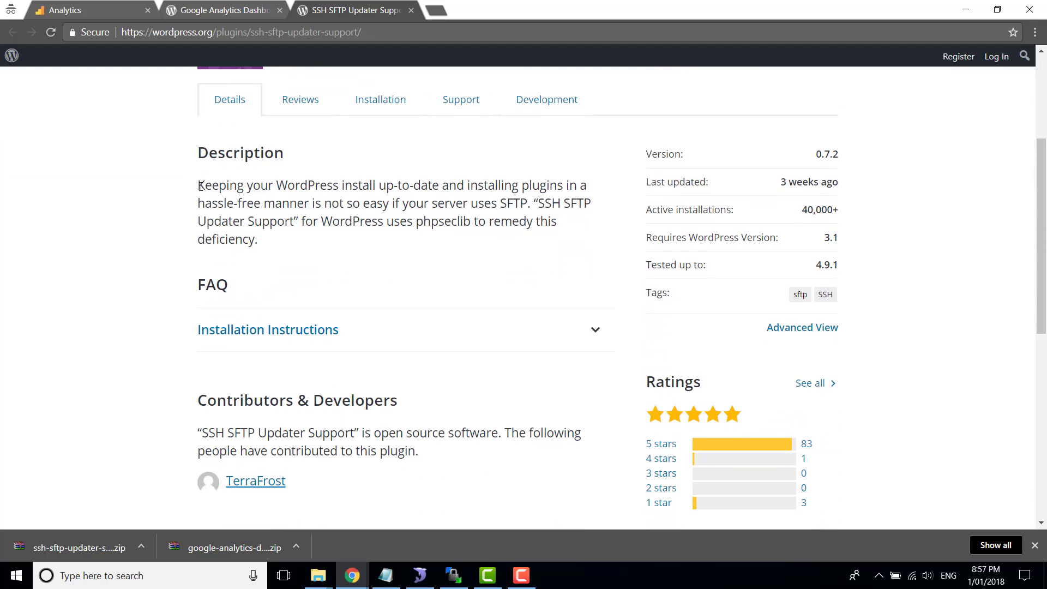
left_click_drag(200, 186, 309, 246)
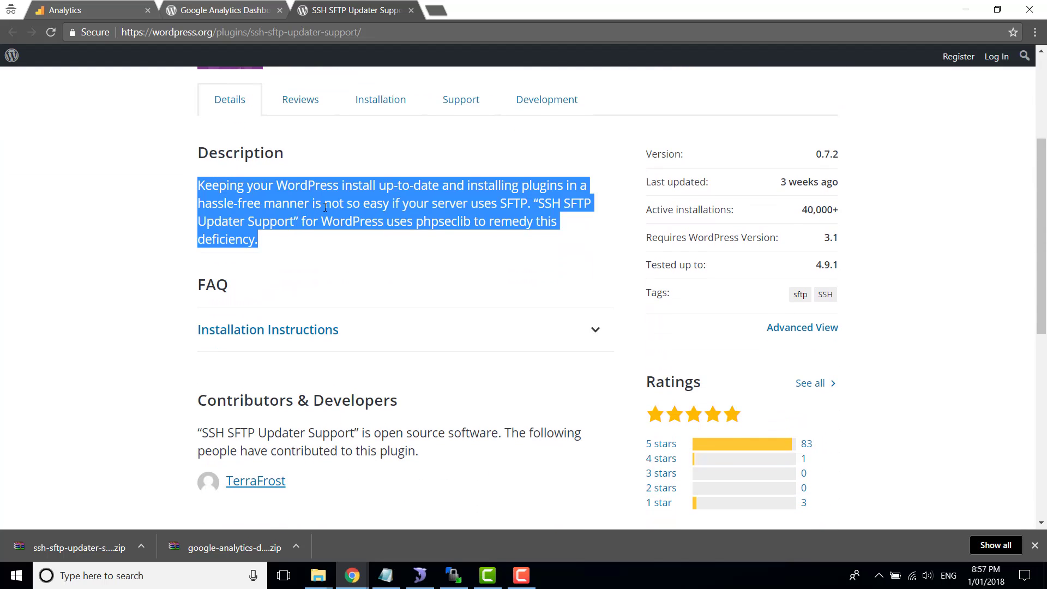
left_click(126, 282)
scroll(127, 282, "down", 4)
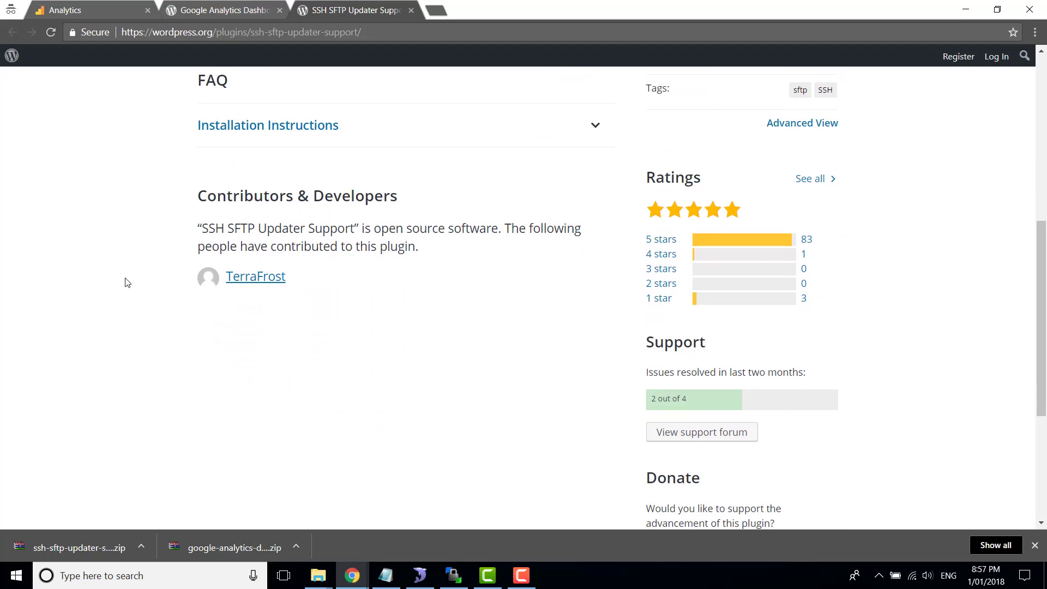
scroll(126, 282, "up", 8)
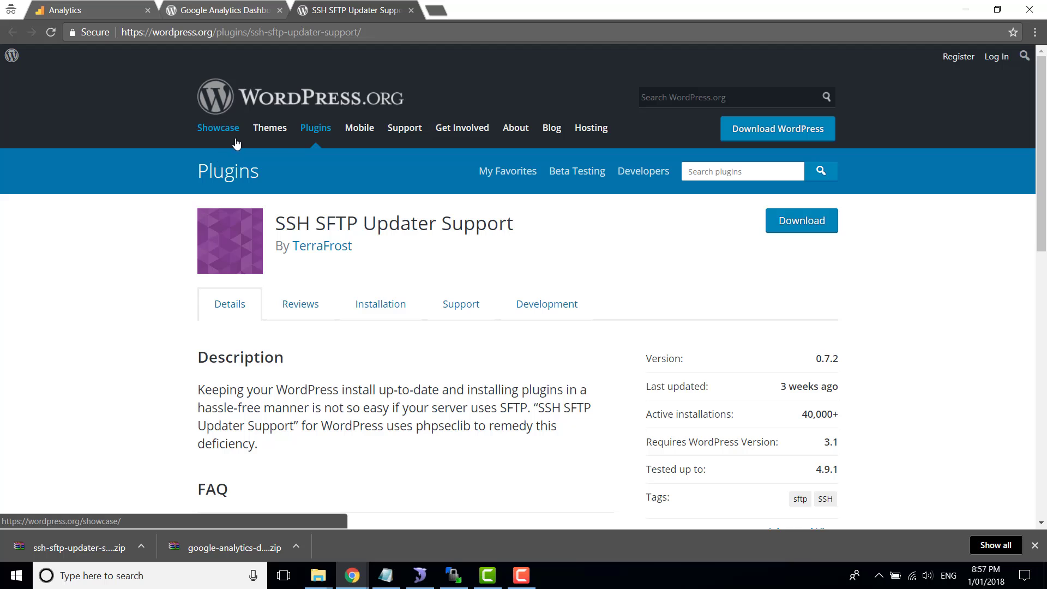
left_click(233, 17)
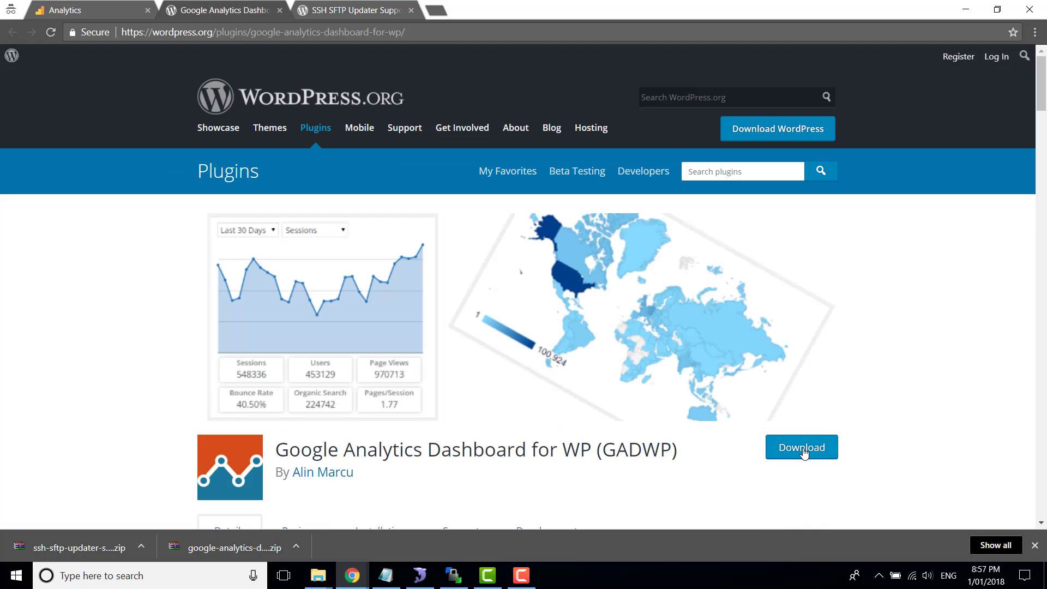
left_click(366, 12)
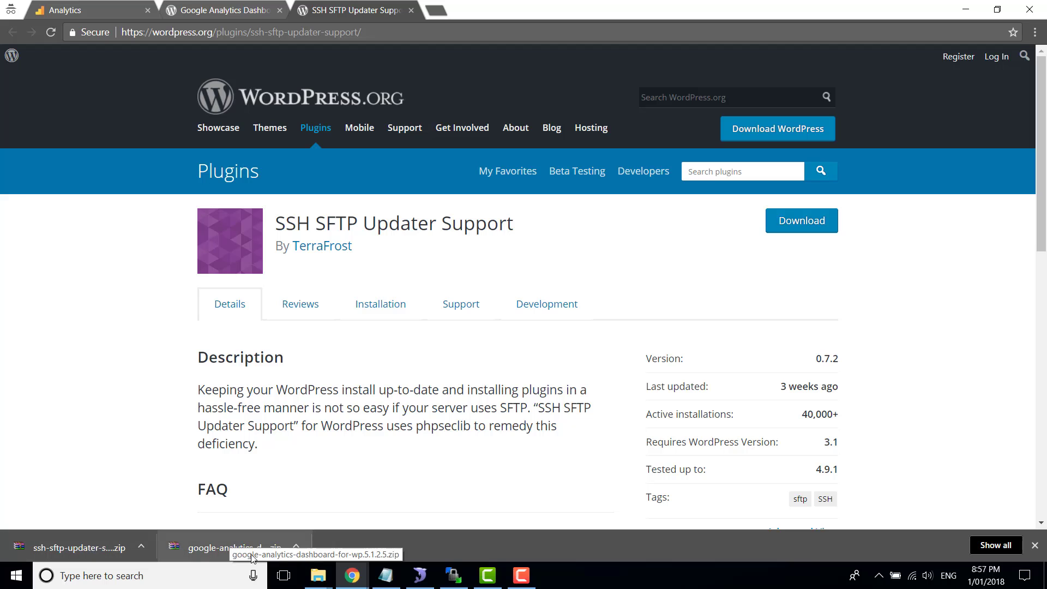
left_click(223, 10)
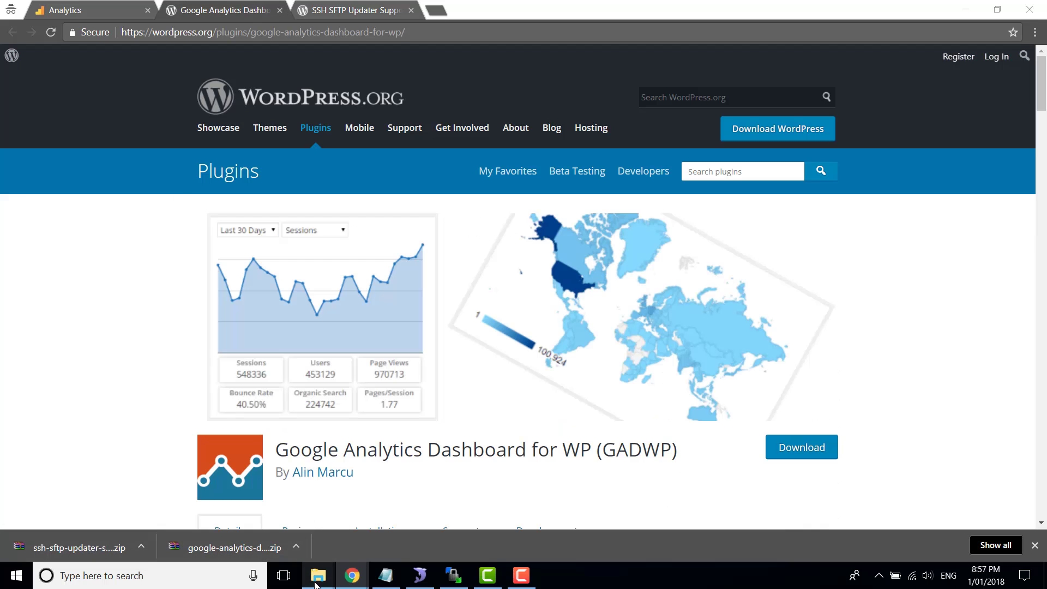
Open the GADWP folder window and go up to Downloads to view the ssh-sftp-updater-support.0.7.2 item
mouse_move(317, 584)
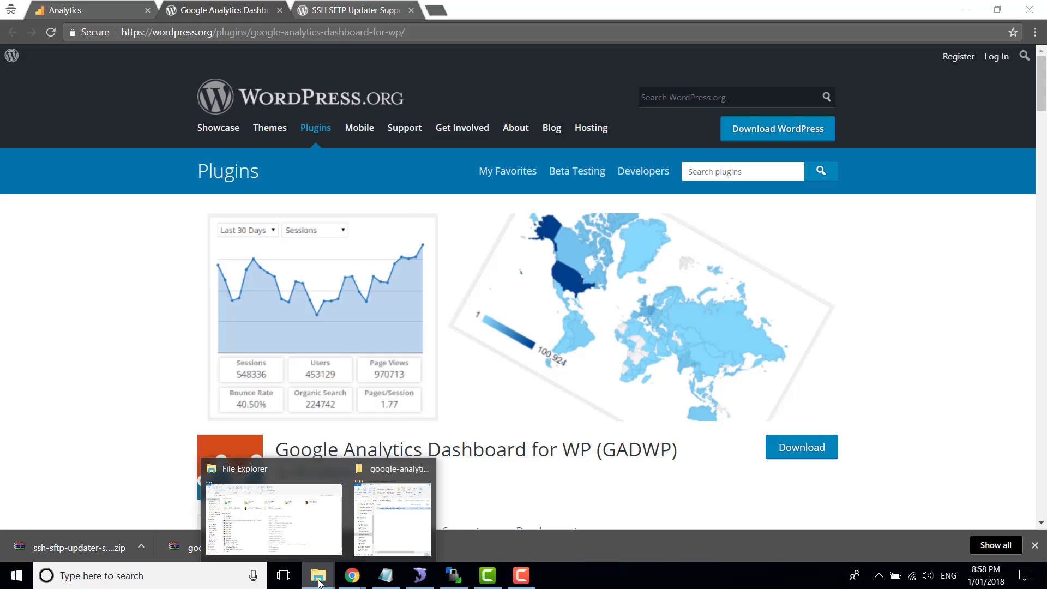
right_click(319, 583)
left_click(319, 582)
left_click(415, 462)
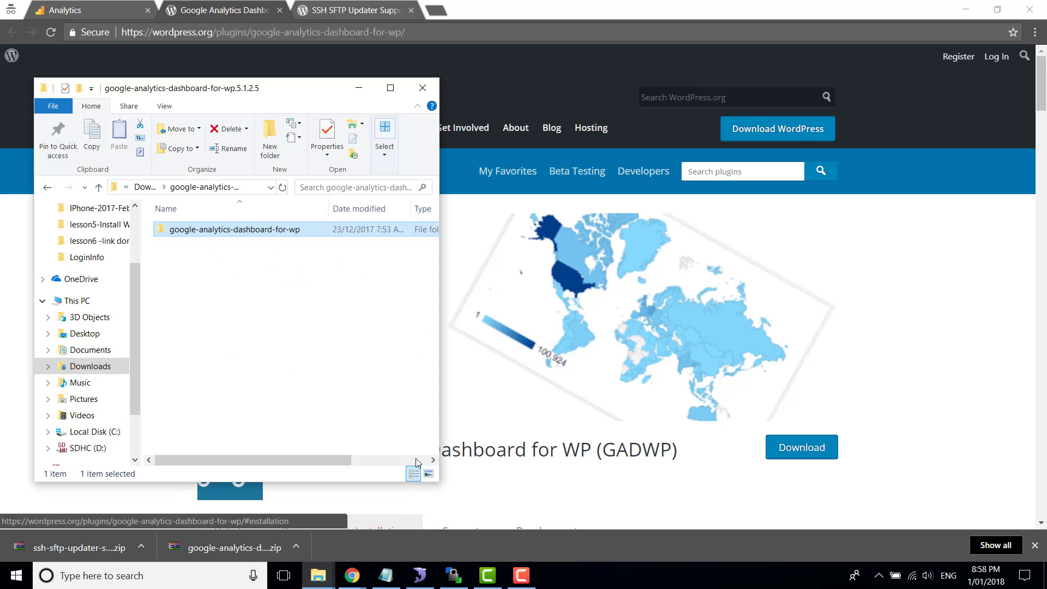
left_click(150, 189)
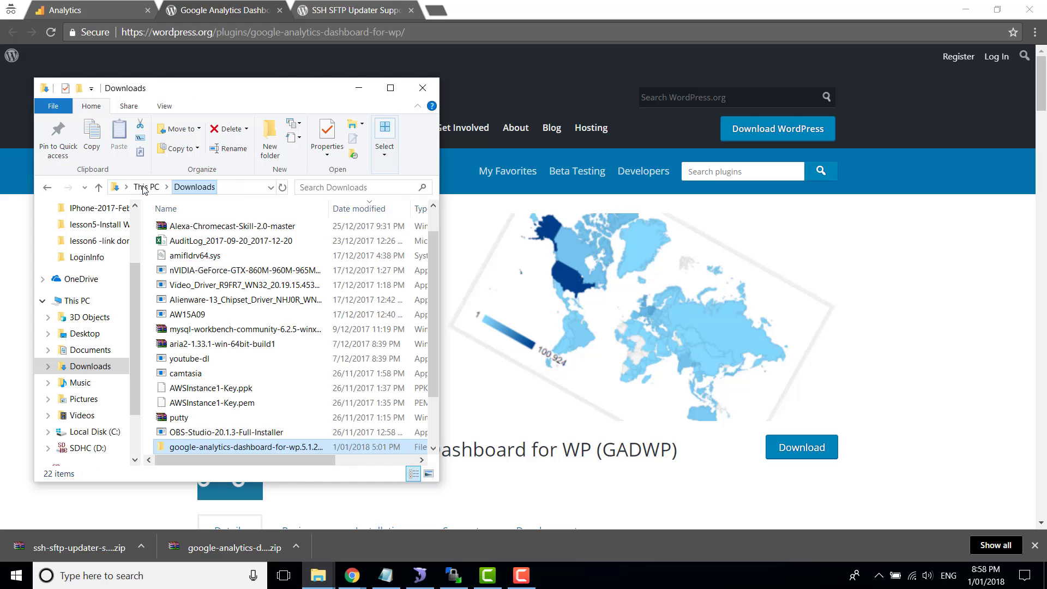
scroll(269, 308, "down", 2)
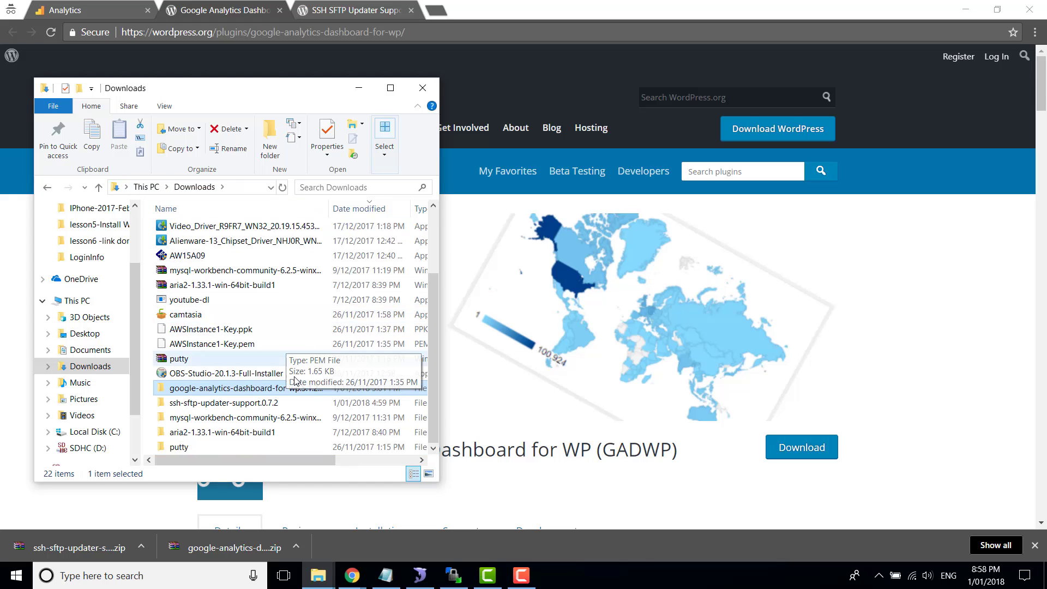
left_click(210, 404)
scroll(234, 338, "up", 2)
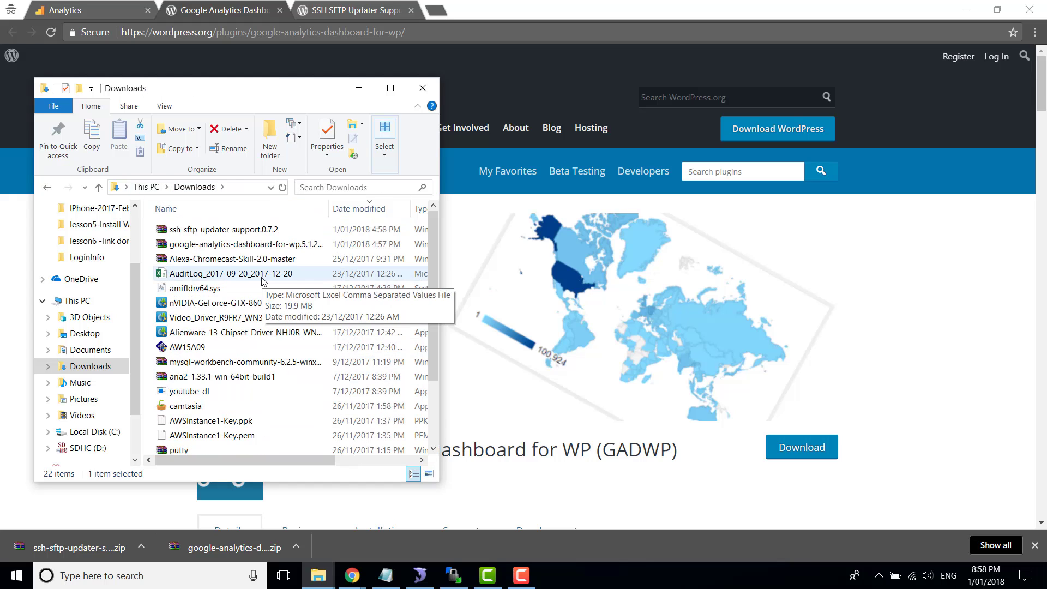
Look over the plugin zip files and extracted folders in Downloads, selecting the google-analytics folder
left_click(218, 230)
left_click(207, 245)
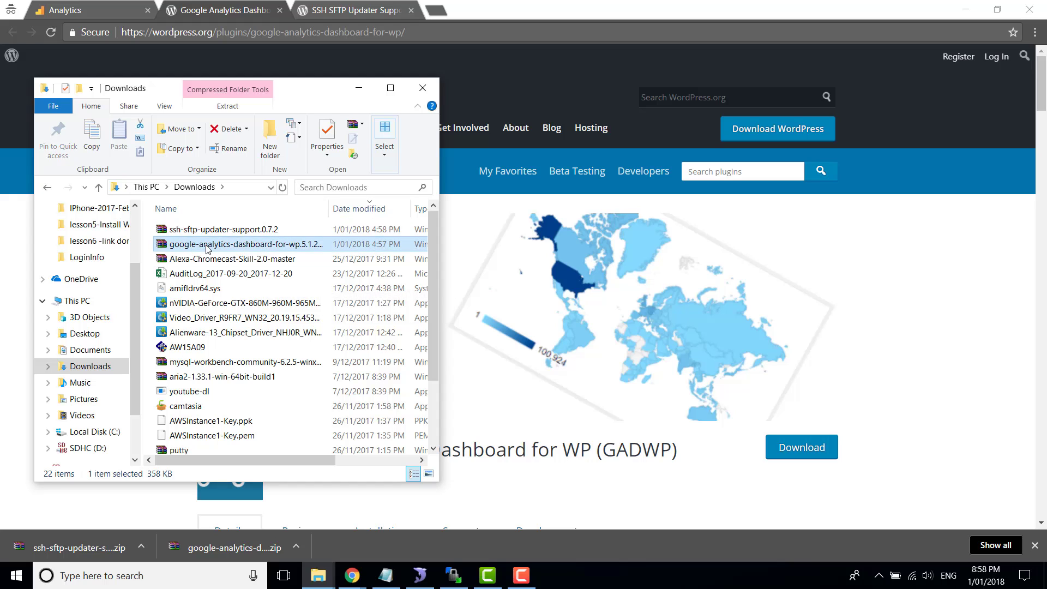
right_click(208, 249)
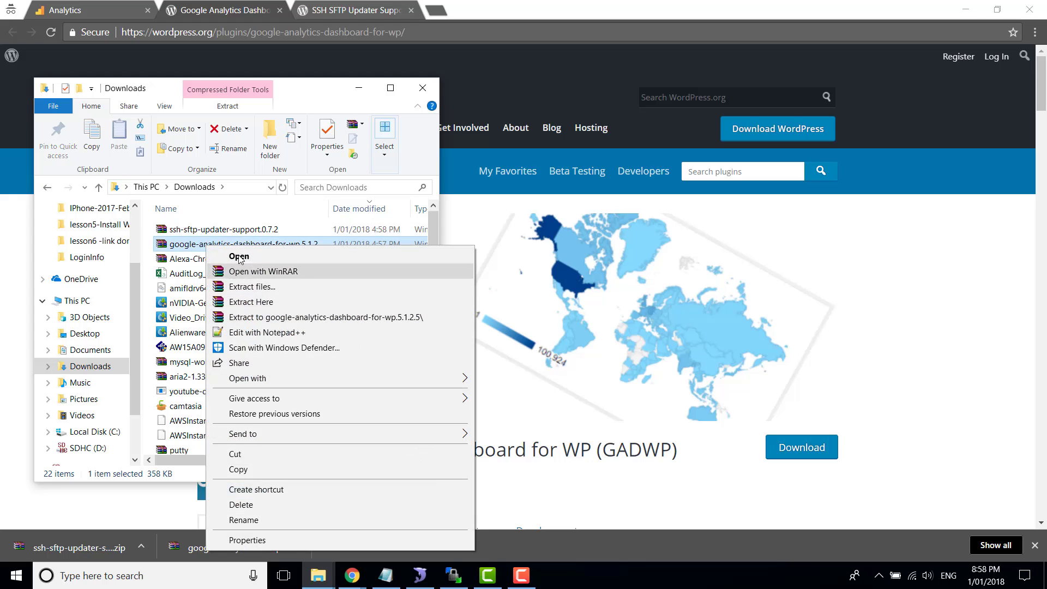
left_click(219, 230)
scroll(232, 382, "down", 2)
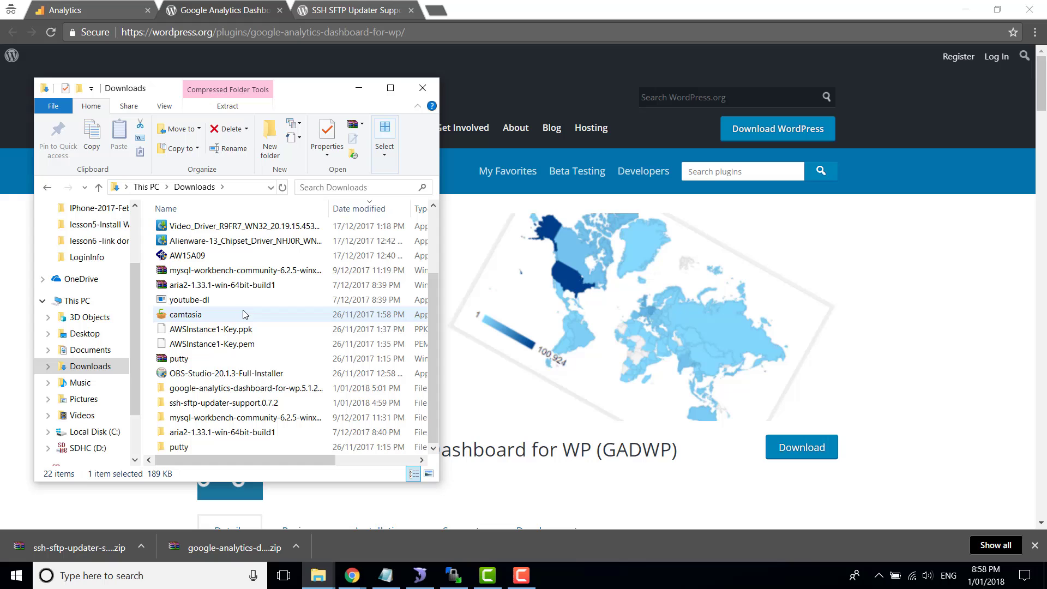
left_click(229, 389)
left_click(234, 402)
left_click(222, 390)
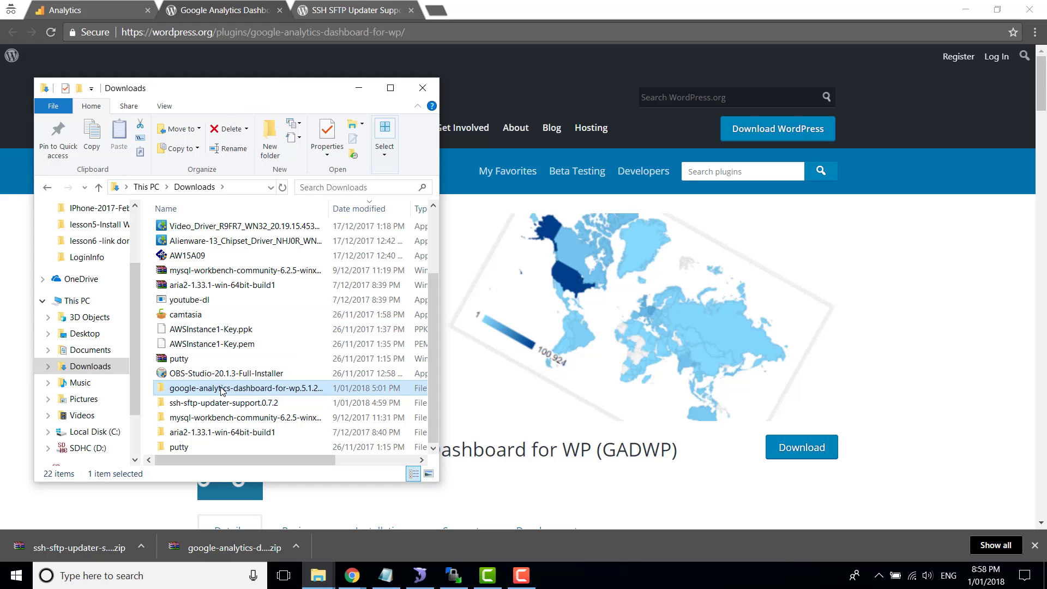
Inspect the files inside google-analytics-dashboard-for-wp.5.1.2.5's plugin subfolder, then bring WinSCP forward
double_click(221, 391)
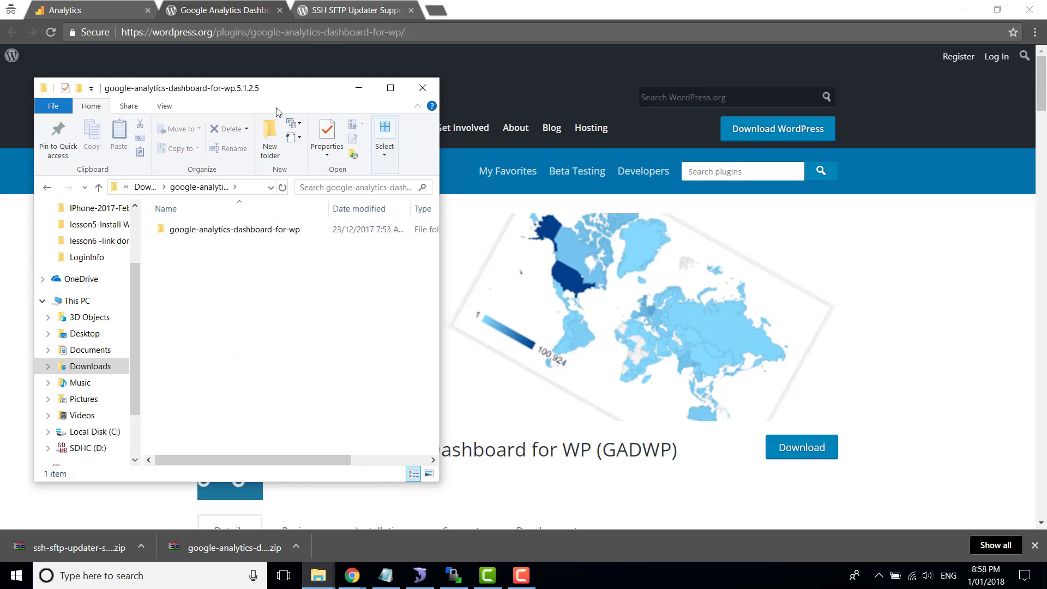
left_click_drag(293, 90, 257, 83)
left_click(194, 227)
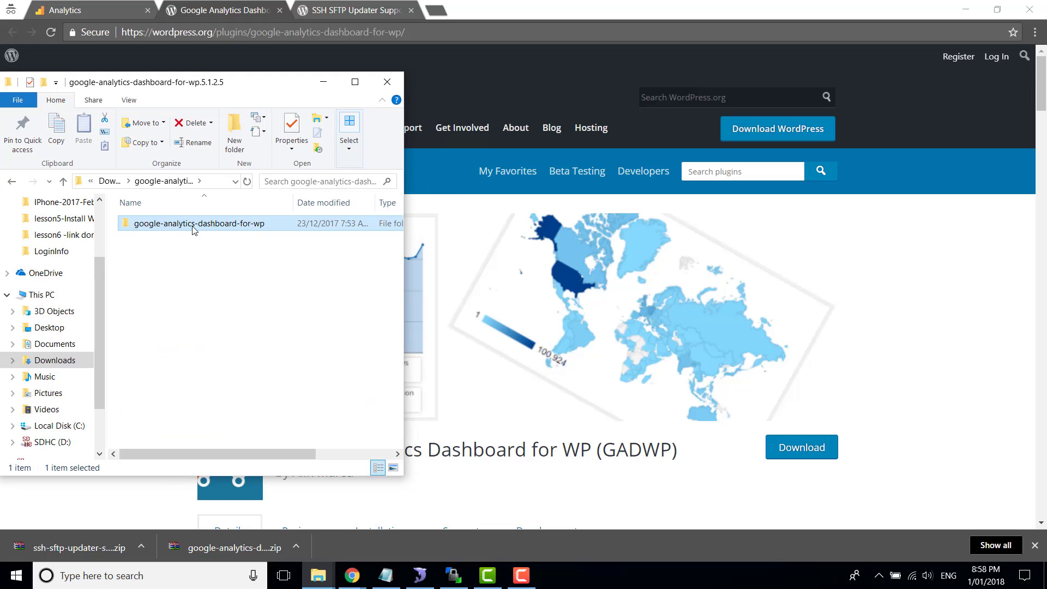
double_click(207, 224)
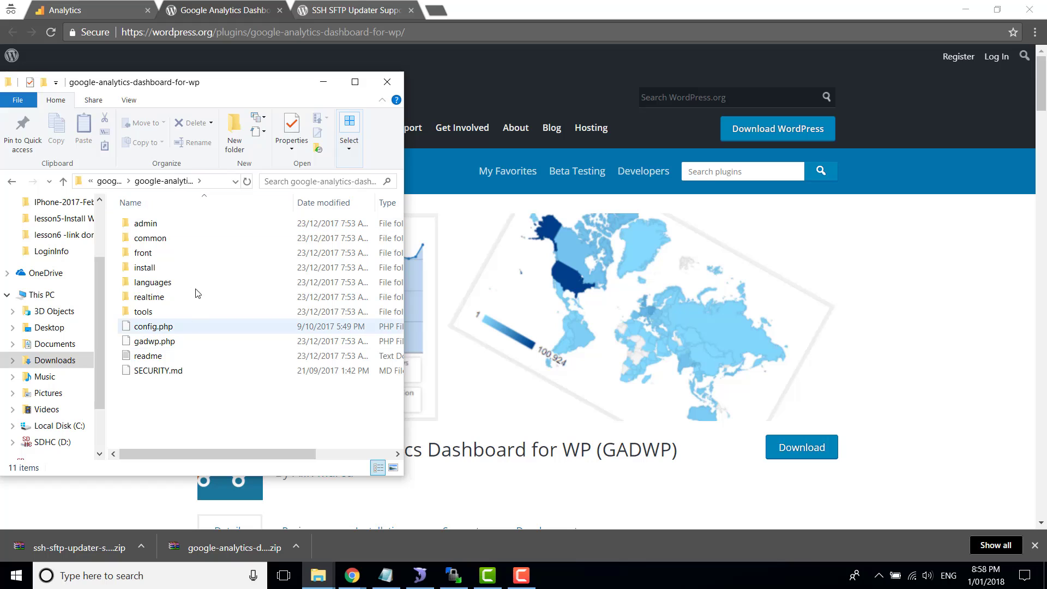
left_click(108, 181)
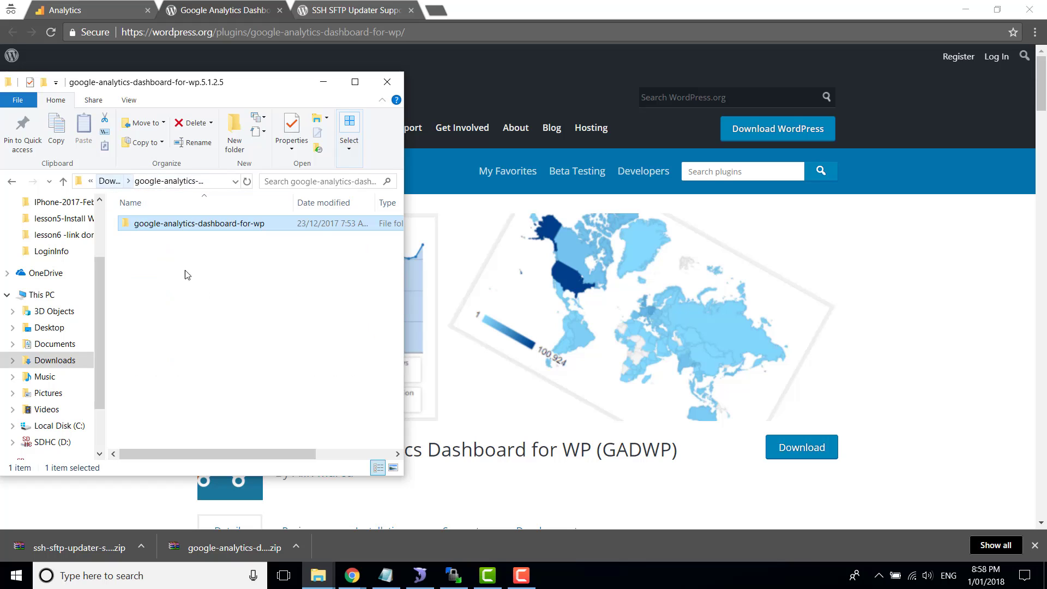
left_click_drag(187, 284, 240, 230)
left_click(190, 302)
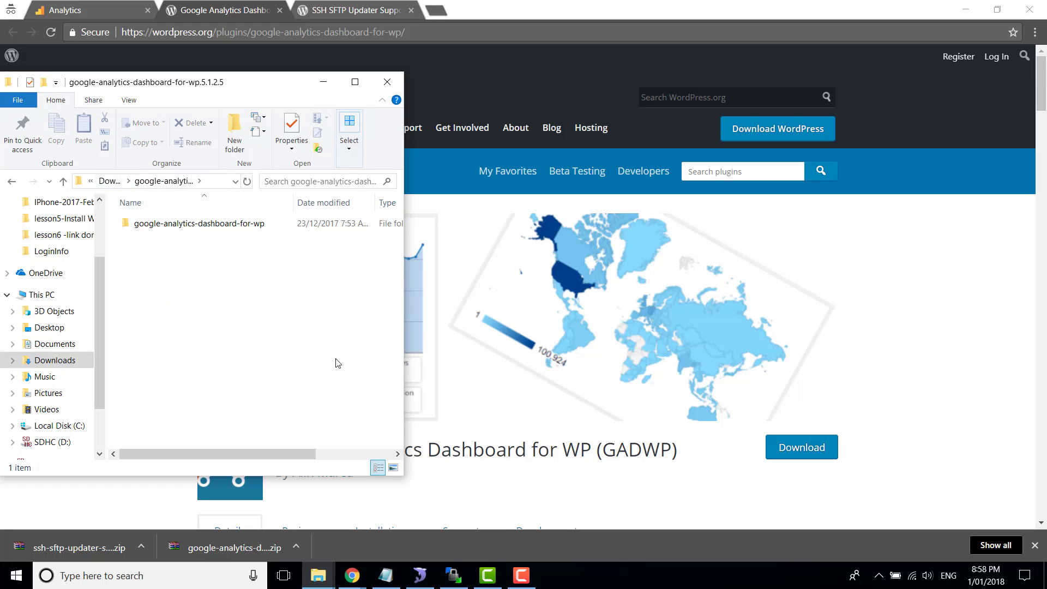
left_click(461, 581)
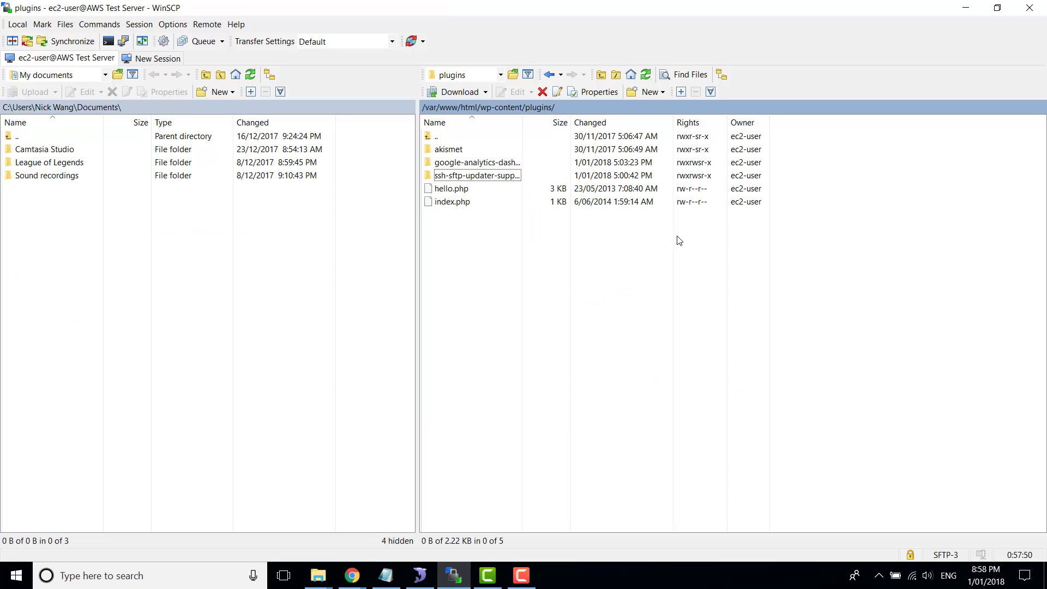
Shrink WinSCP into a taller window at the upper right beside File Explorer
left_click(1000, 8)
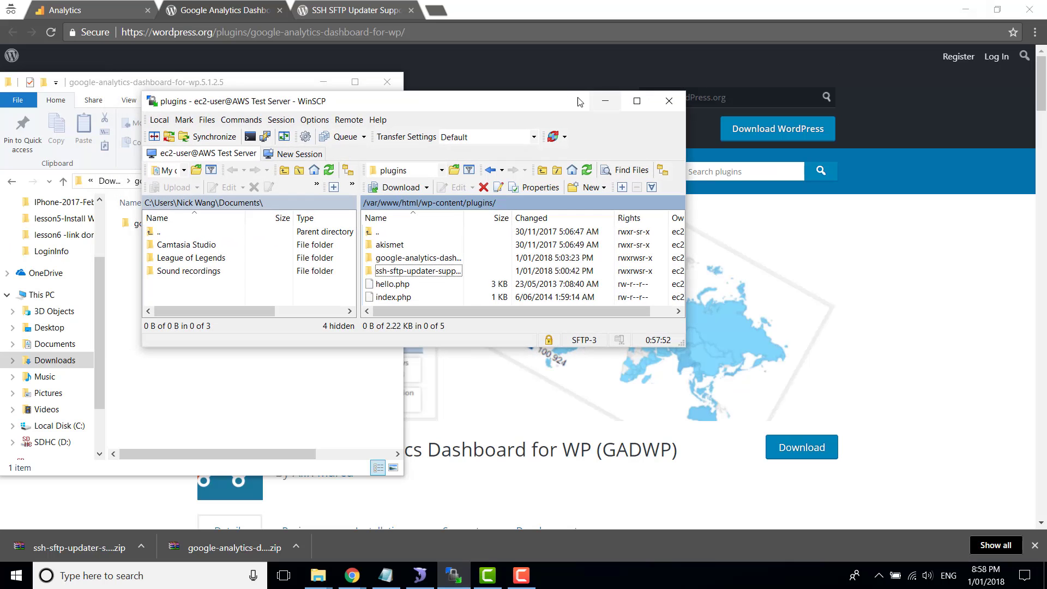
left_click_drag(542, 100, 847, 46)
left_click_drag(745, 295, 744, 479)
left_click(184, 228)
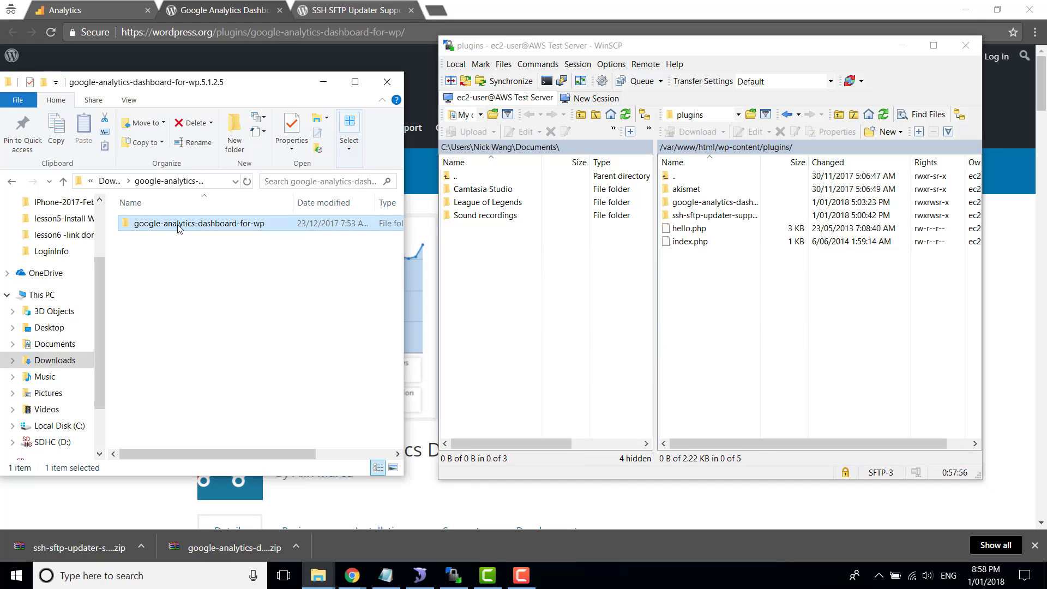
left_click_drag(257, 224, 233, 233)
left_click(221, 312)
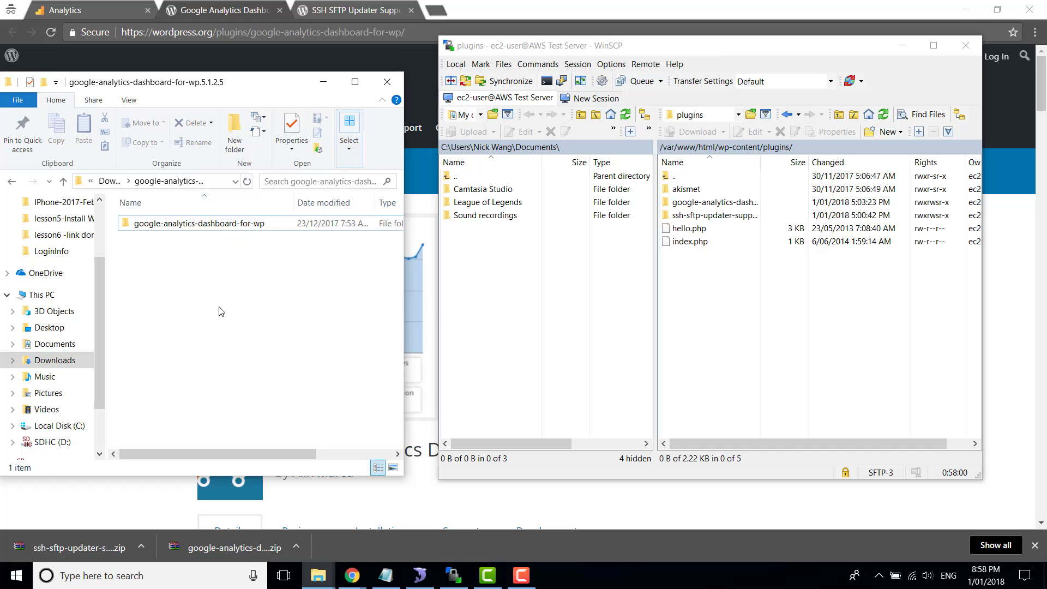
Open ssh-sftp-updater-support.0.7.2 and drag ssh-sftp-updater-support into WinSCP's wp-content/plugins folder
left_click(109, 181)
scroll(240, 378, "down", 1)
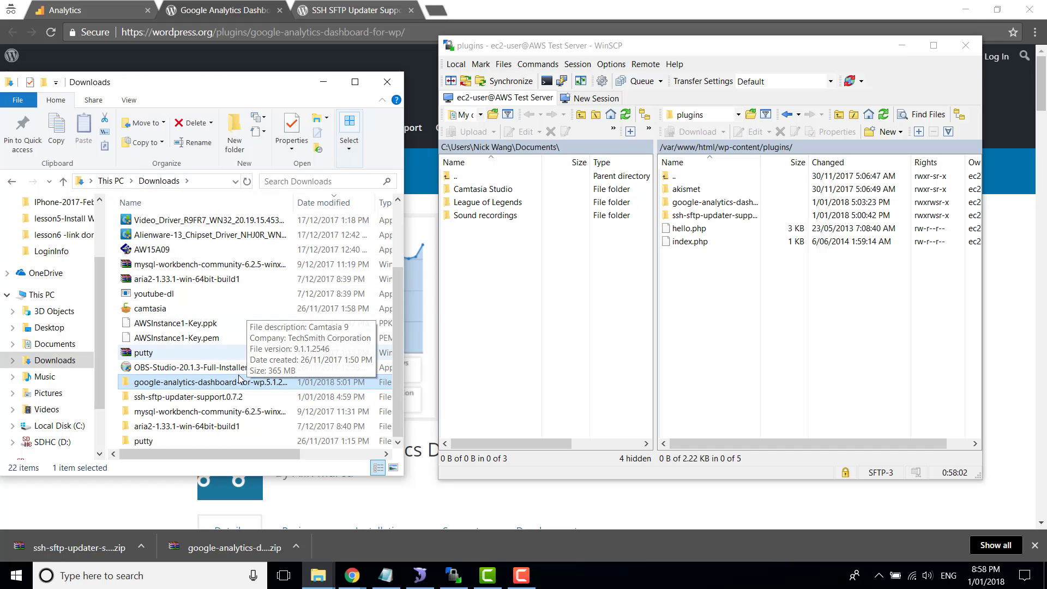
double_click(180, 397)
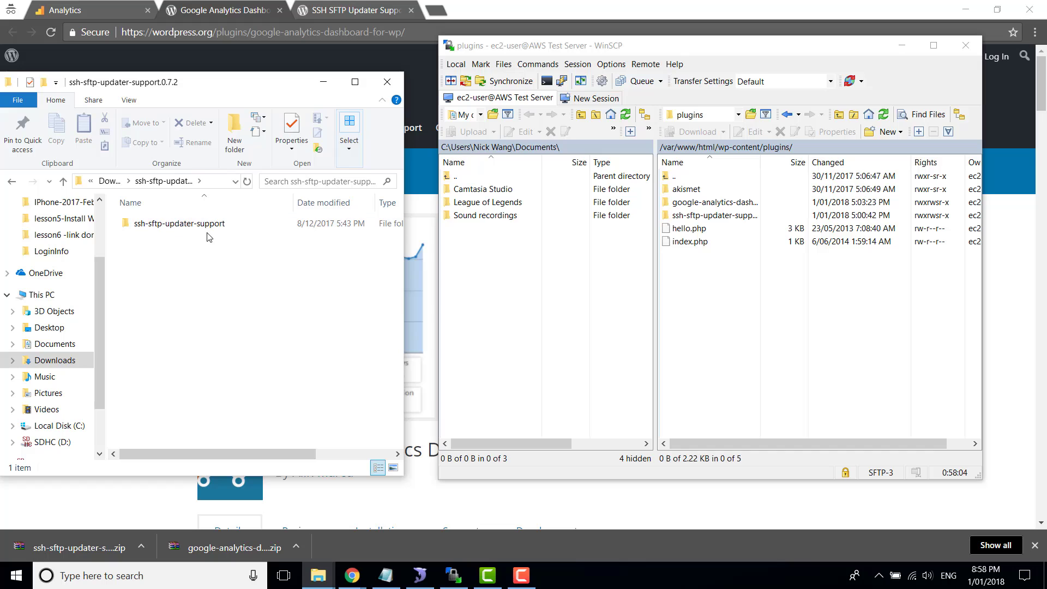
double_click(168, 224)
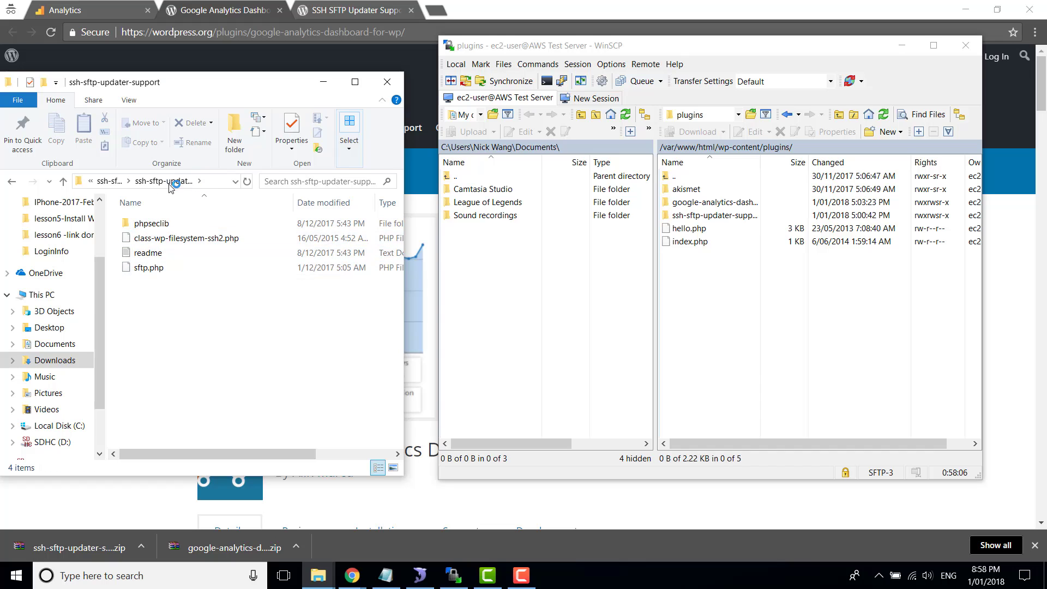
left_click(109, 181)
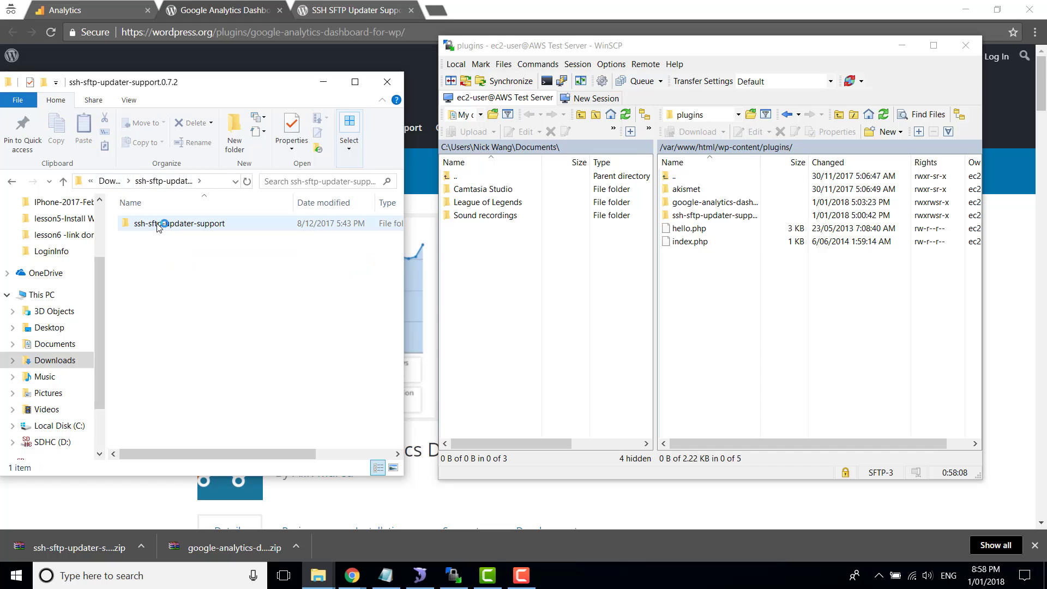
left_click_drag(158, 225, 705, 310)
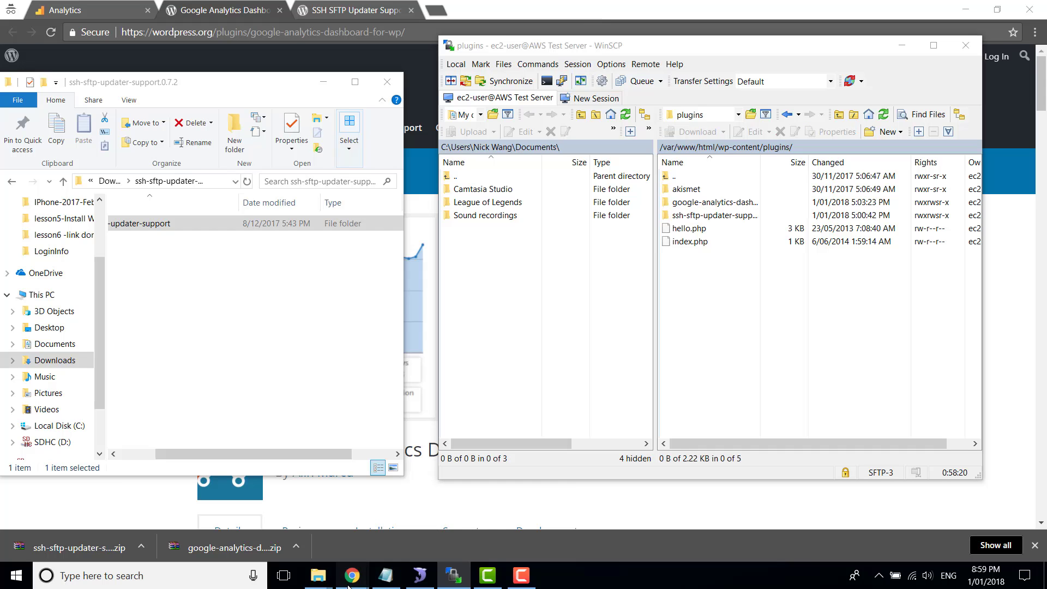
Activate the Google Analytics Dashboard for WP plugin from Installed Plugins
mouse_move(351, 575)
mouse_move(363, 526)
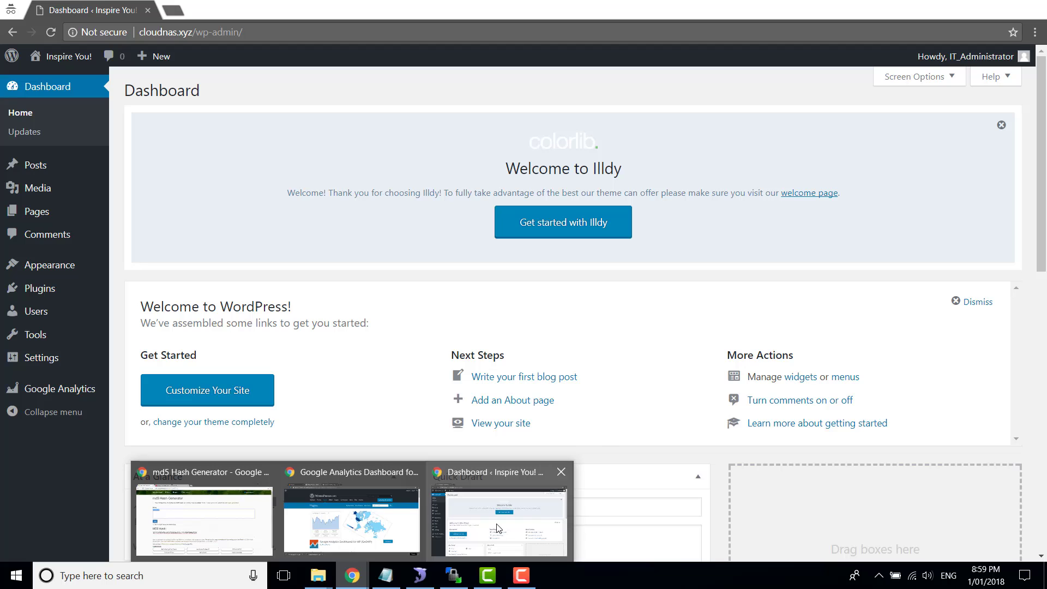
left_click(499, 521)
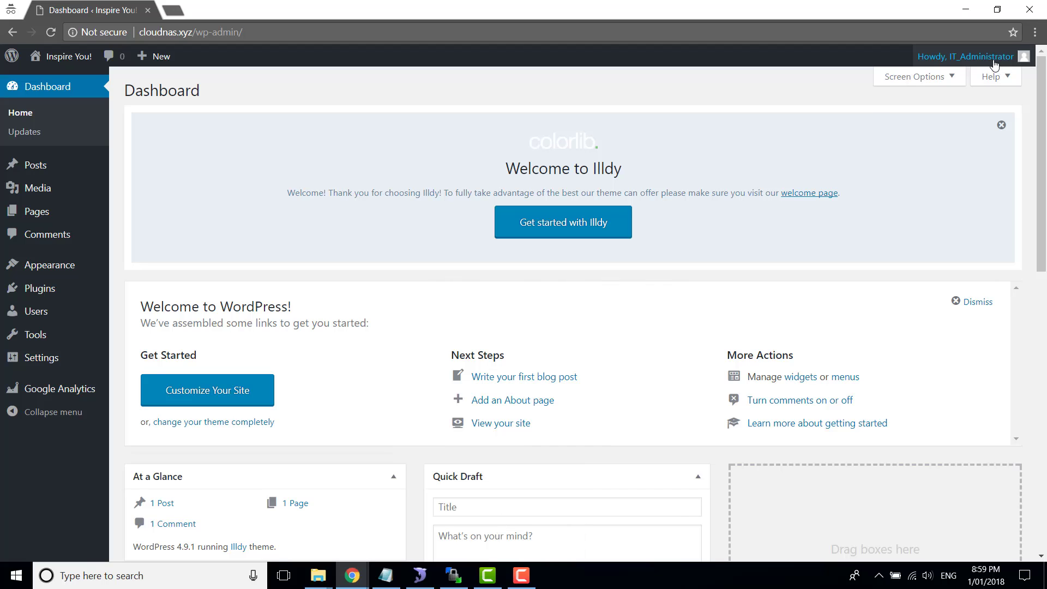
mouse_move(69, 298)
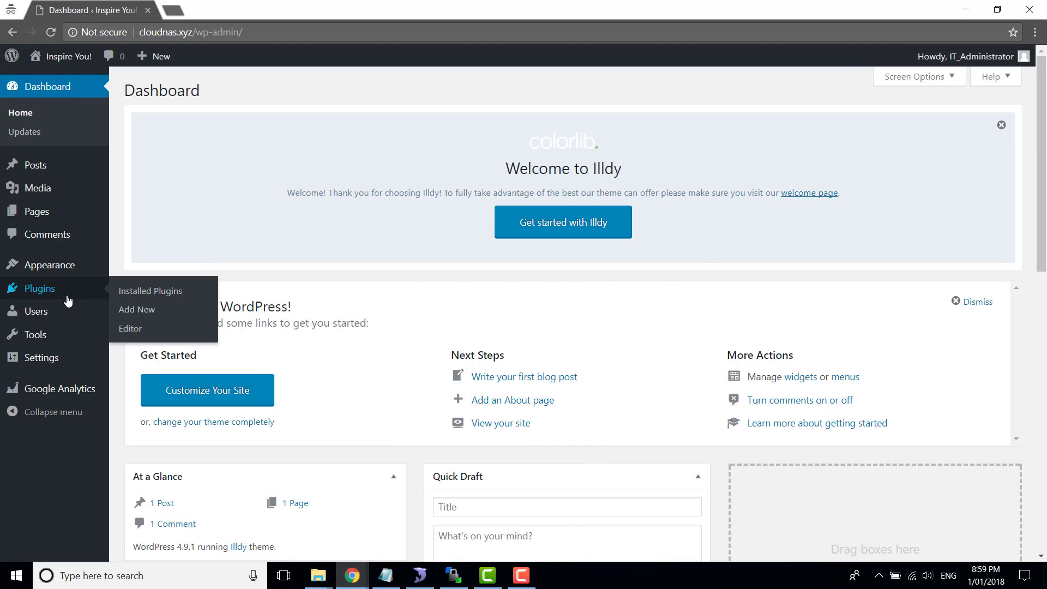
left_click(152, 293)
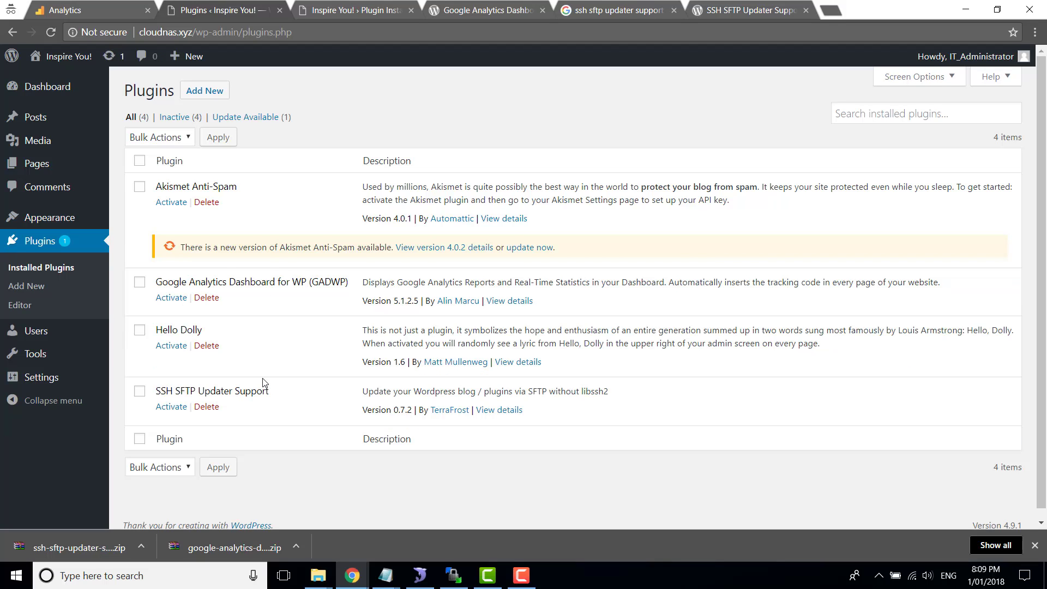
left_click(169, 300)
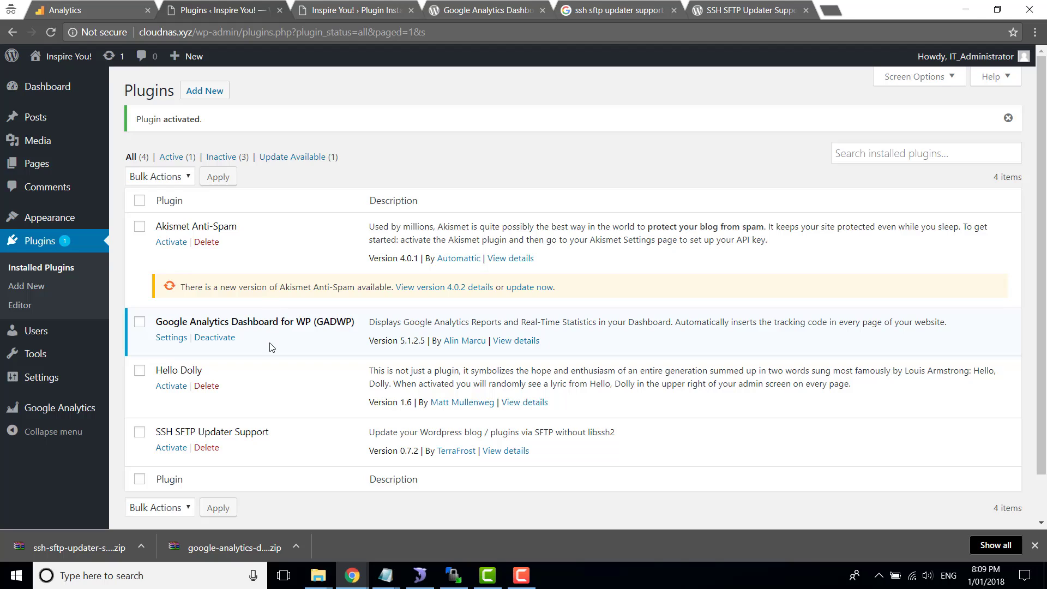
In GADWP settings, choose Authorize Plugin and follow the Get Access Code link
left_click(174, 339)
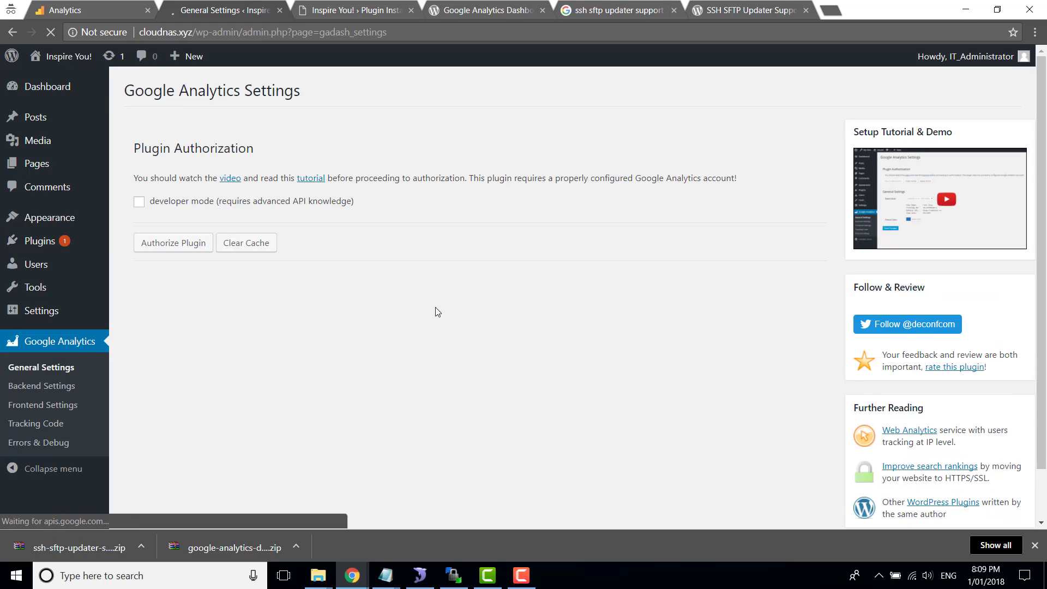
left_click(171, 248)
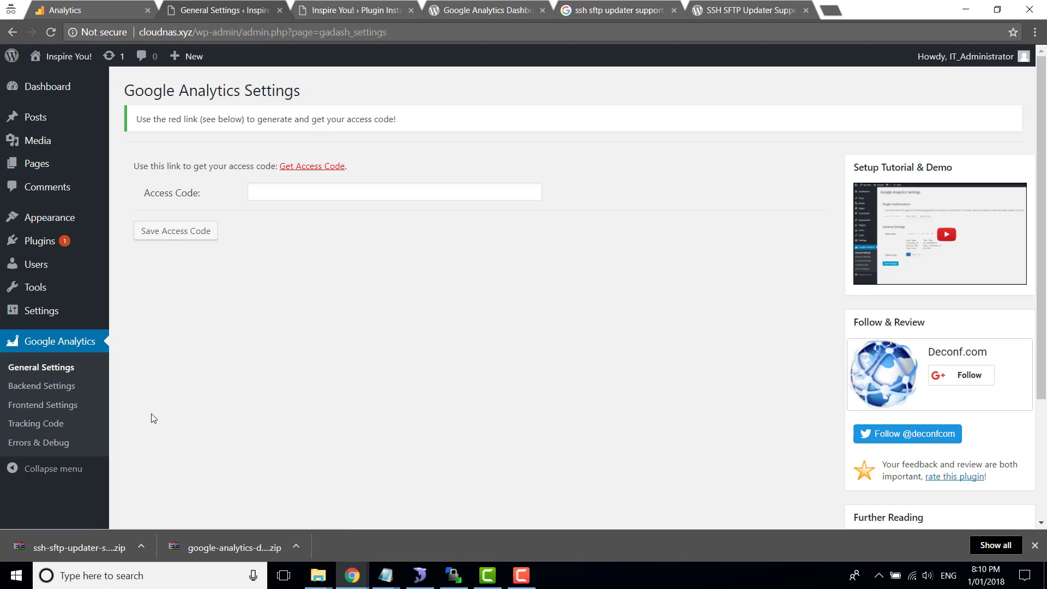
left_click(311, 170)
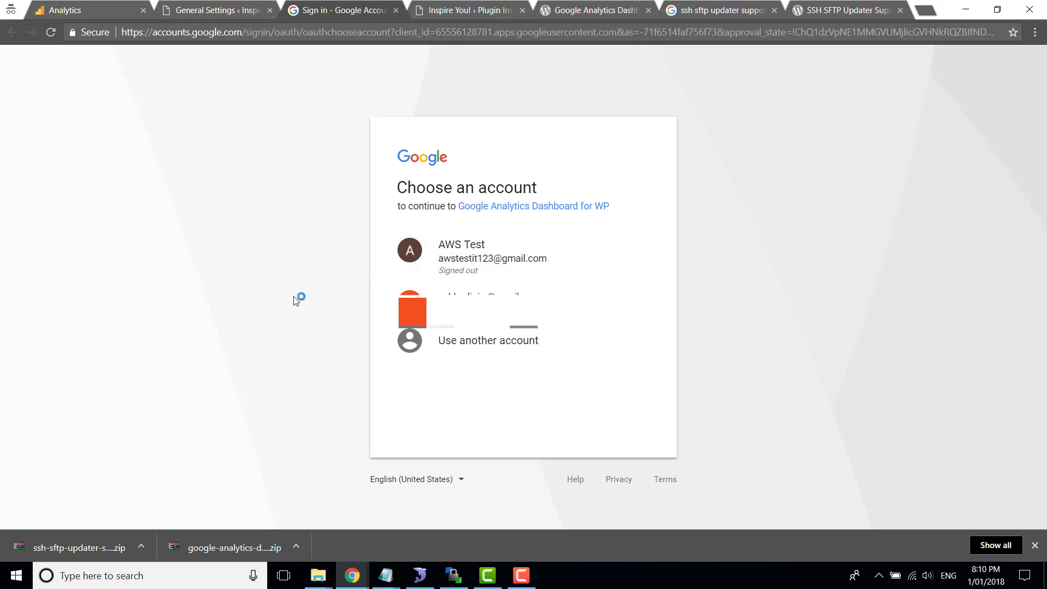
Choose the Google account, enter its password, allow Analytics access and select the resulting code
left_click(489, 265)
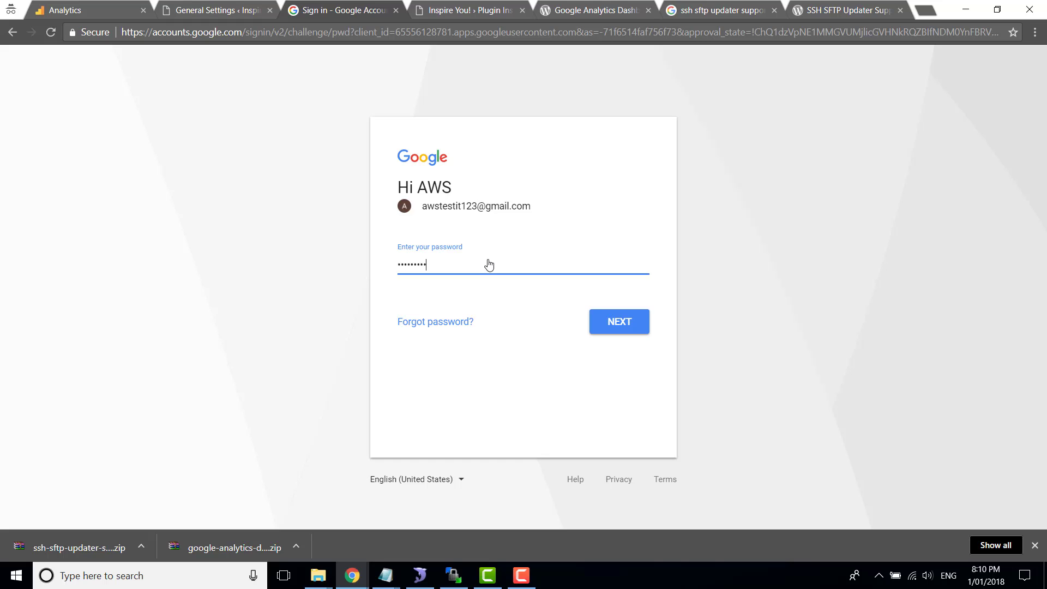
key("Return")
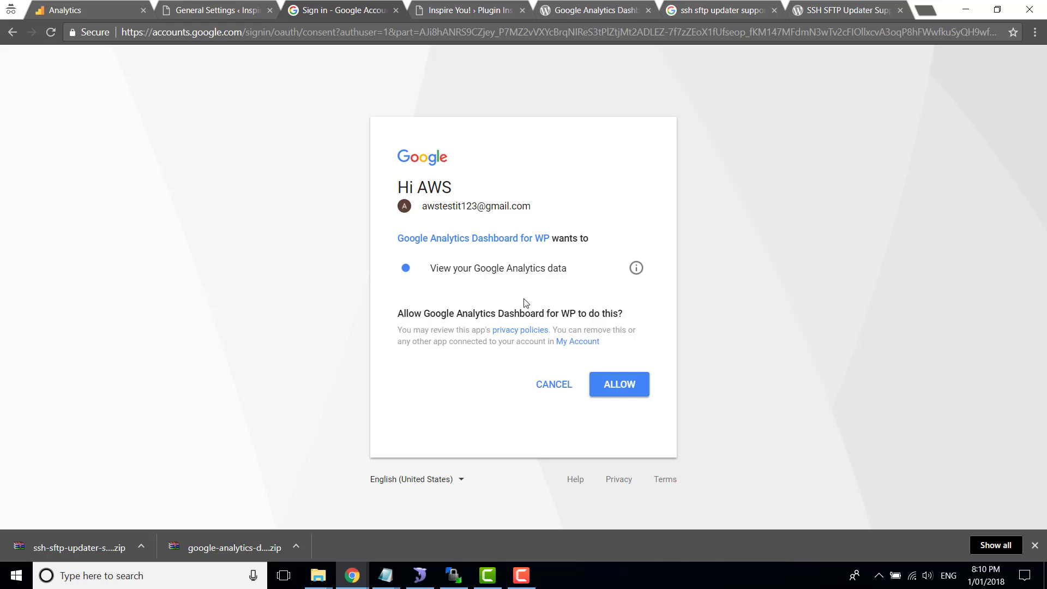
left_click(617, 386)
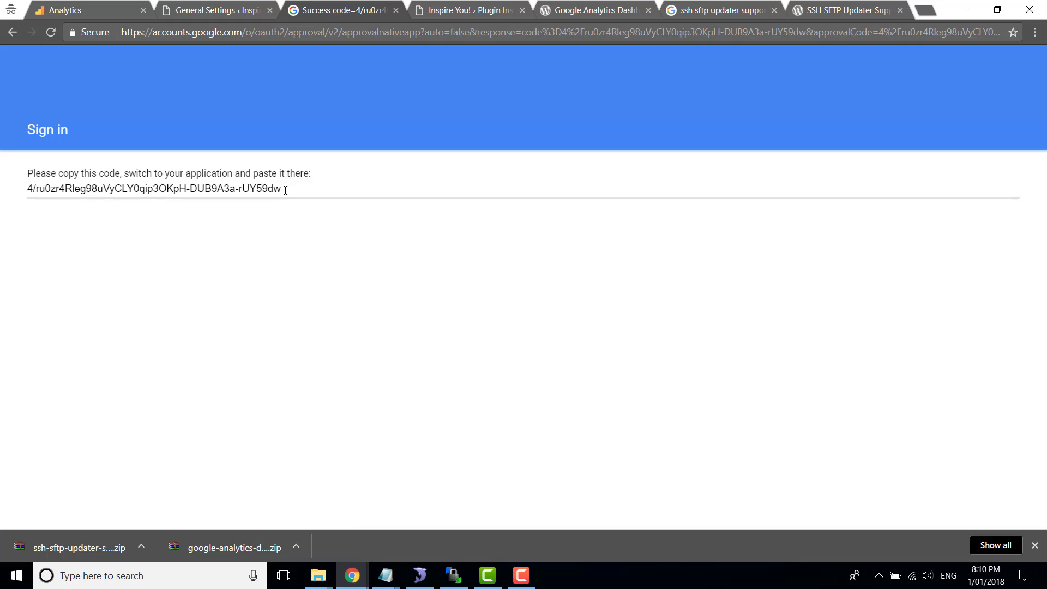
left_click_drag(285, 190, 28, 189)
key("ctrl+c")
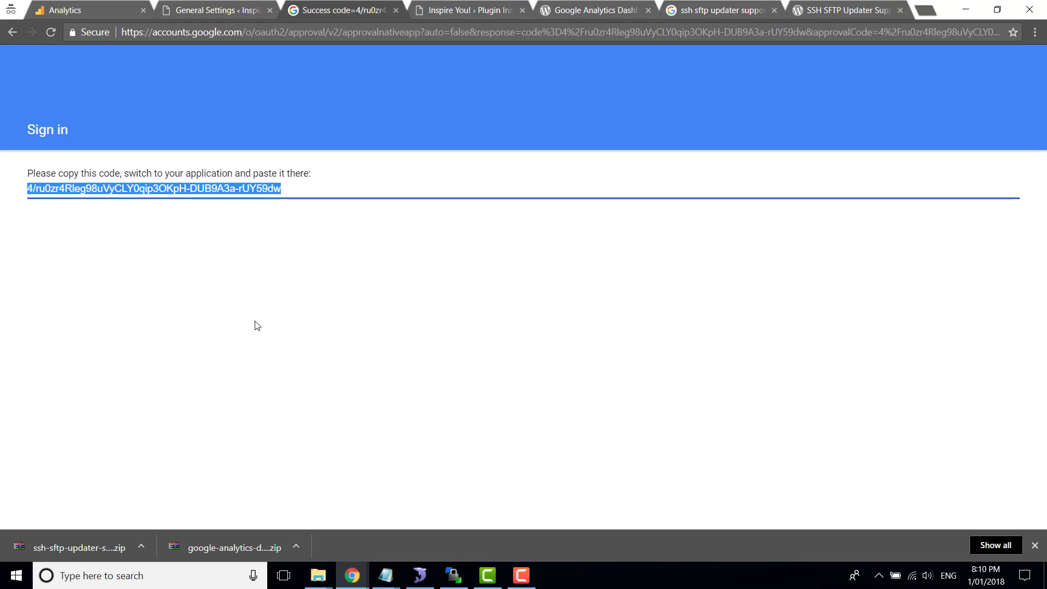
Paste the copied access code into GADWP's Access Code field and save it
left_click(217, 15)
left_click(325, 192)
key("ctrl+v")
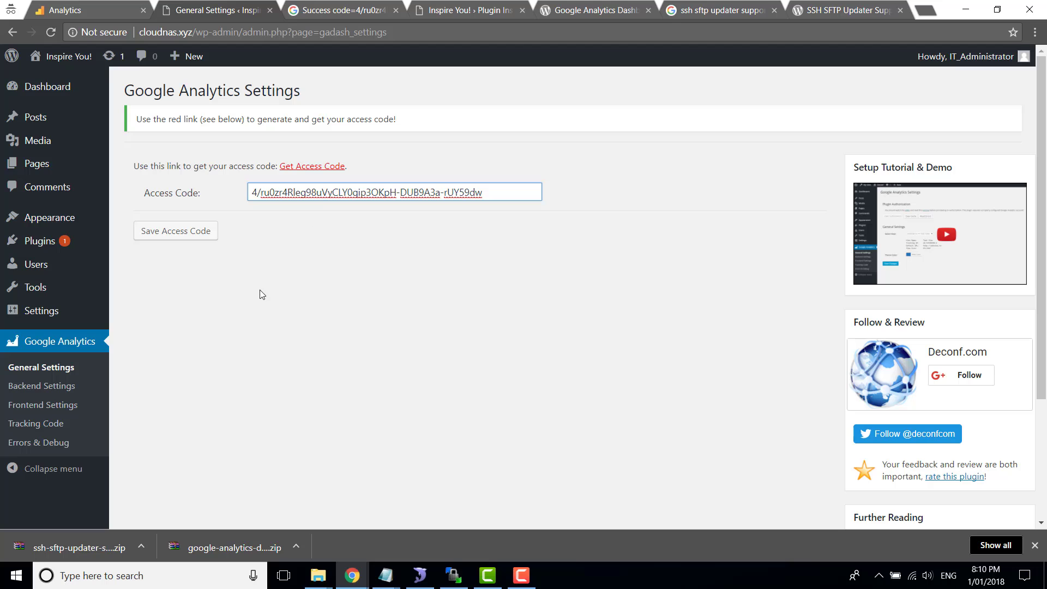
left_click(172, 236)
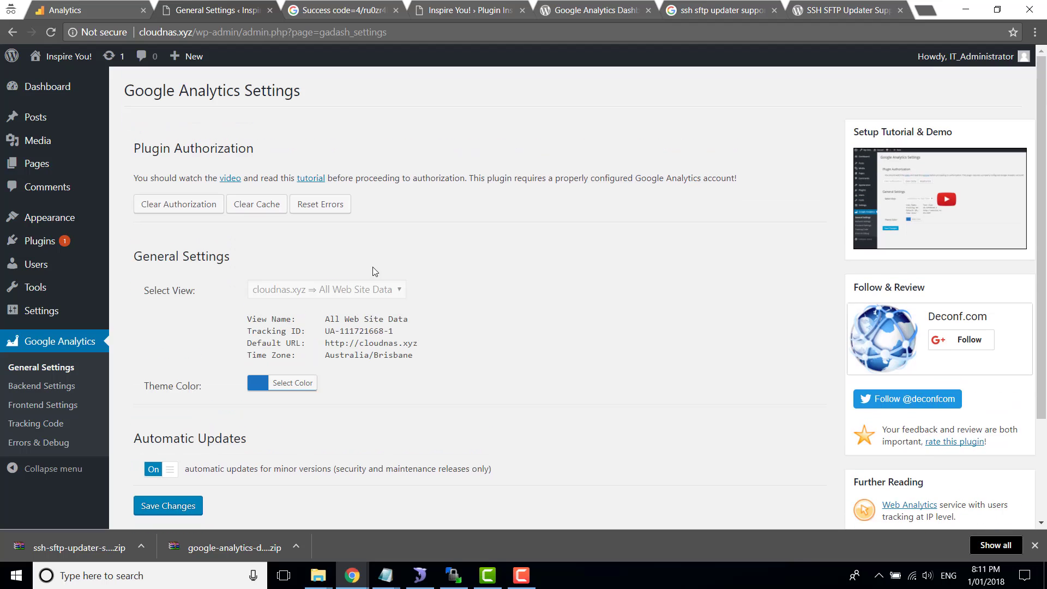
Open the Dashboard and scroll to the Google Analytics widget's 30-day sessions chart, all at 0
left_click(48, 90)
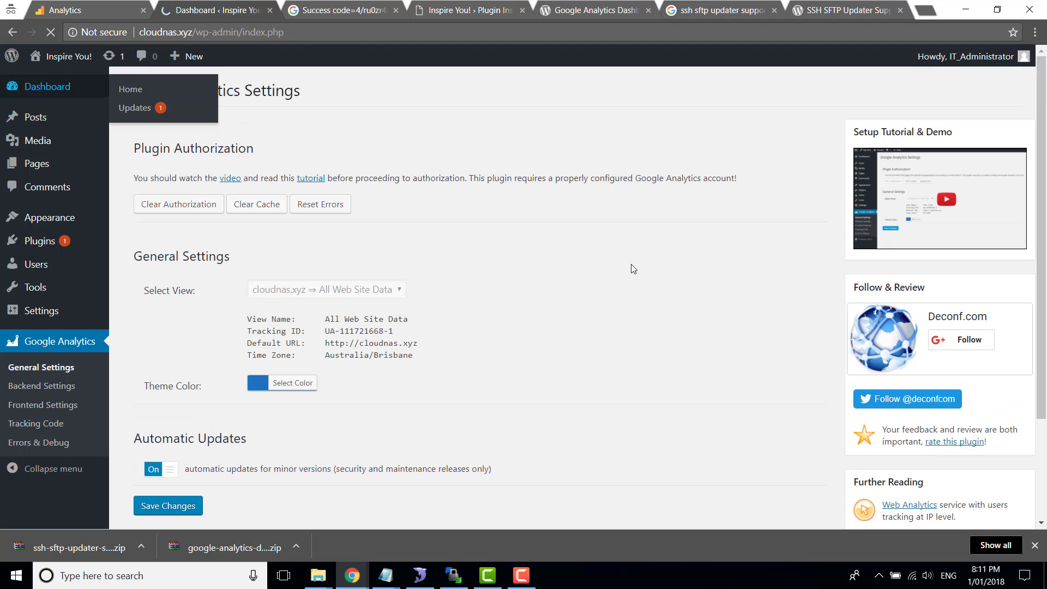
scroll(413, 331, "down", 5)
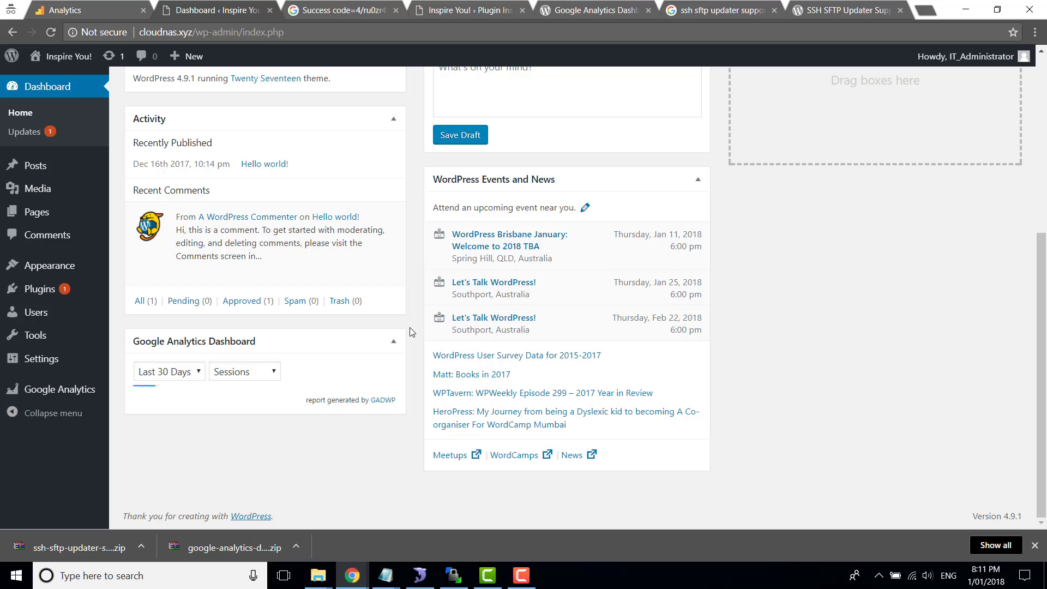
scroll(411, 331, "down", 4)
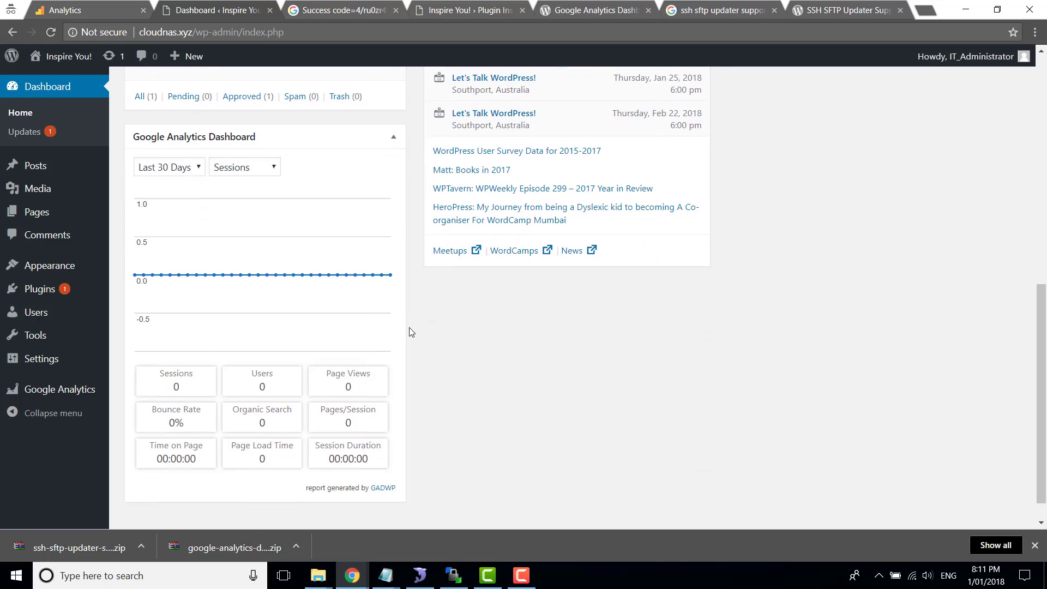
scroll(411, 331, "up", 1)
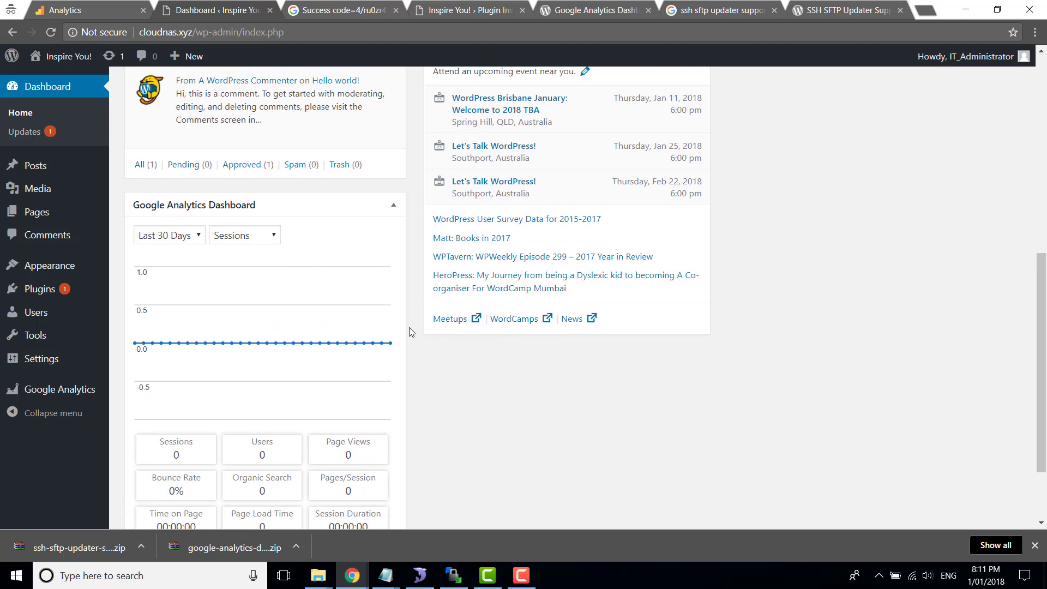
Reload Google Analytics, dismiss the Intelligence tip and open Real-Time > Overview
left_click(71, 12)
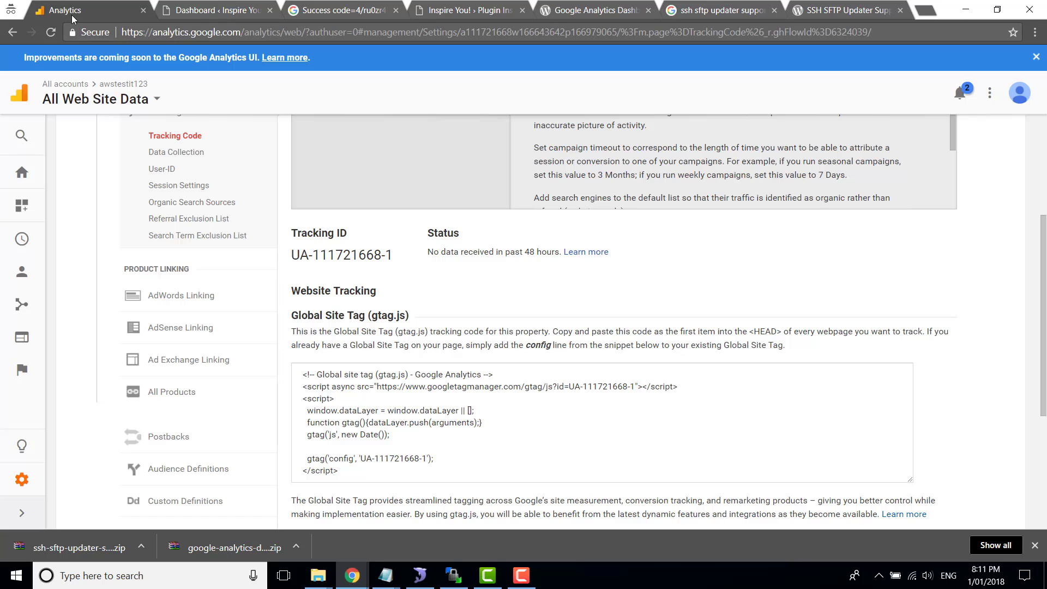
scroll(534, 287, "up", 3)
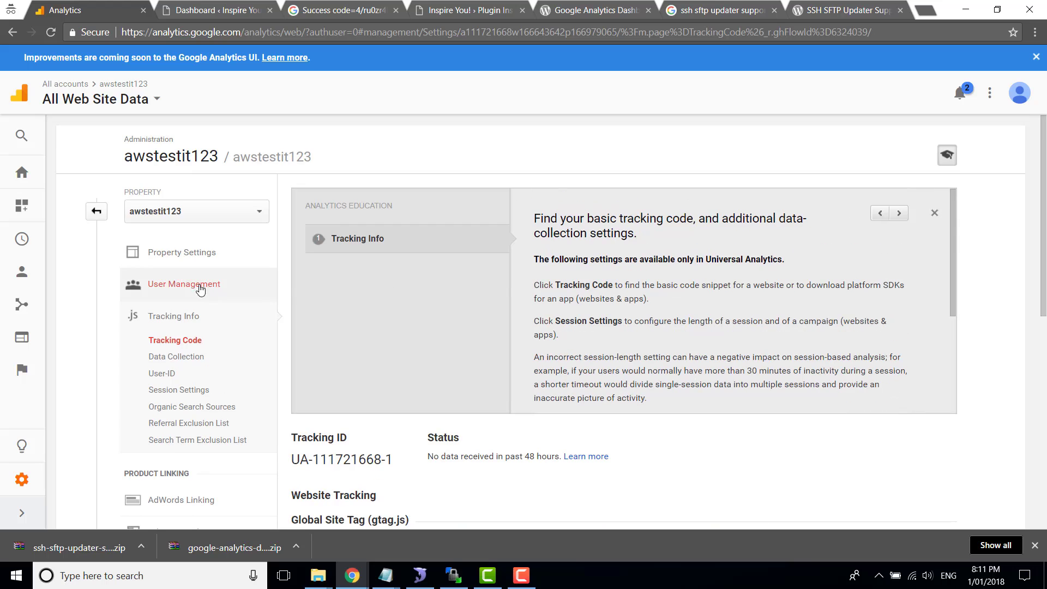
left_click(51, 33)
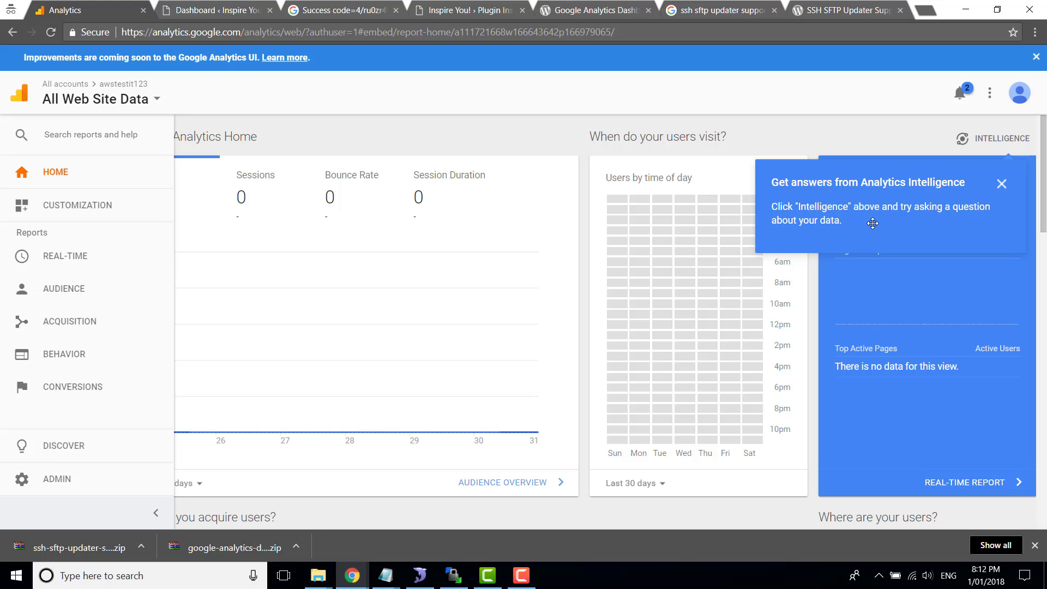
left_click(1003, 185)
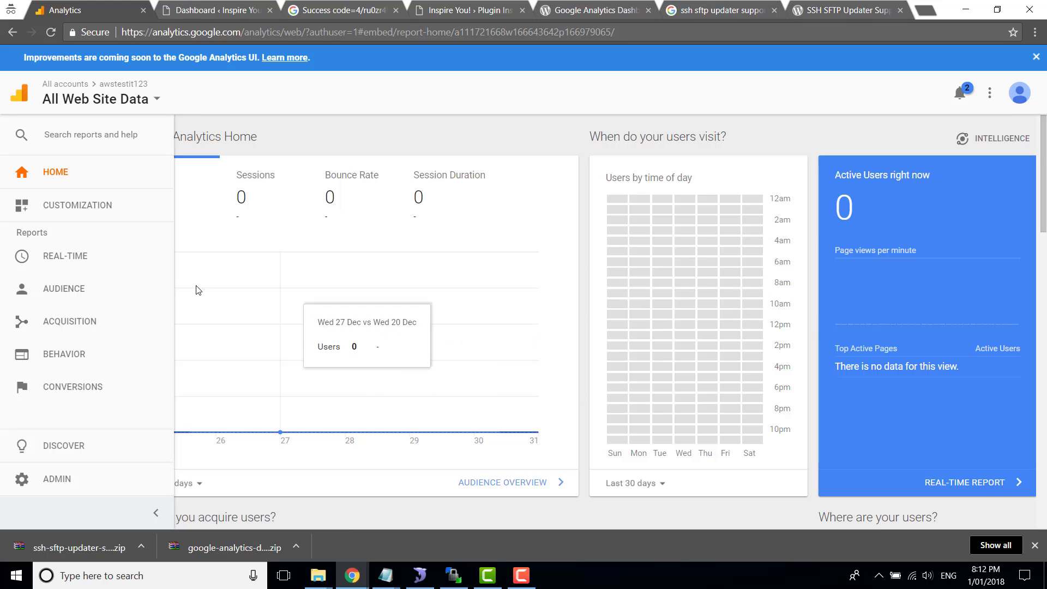
left_click(68, 258)
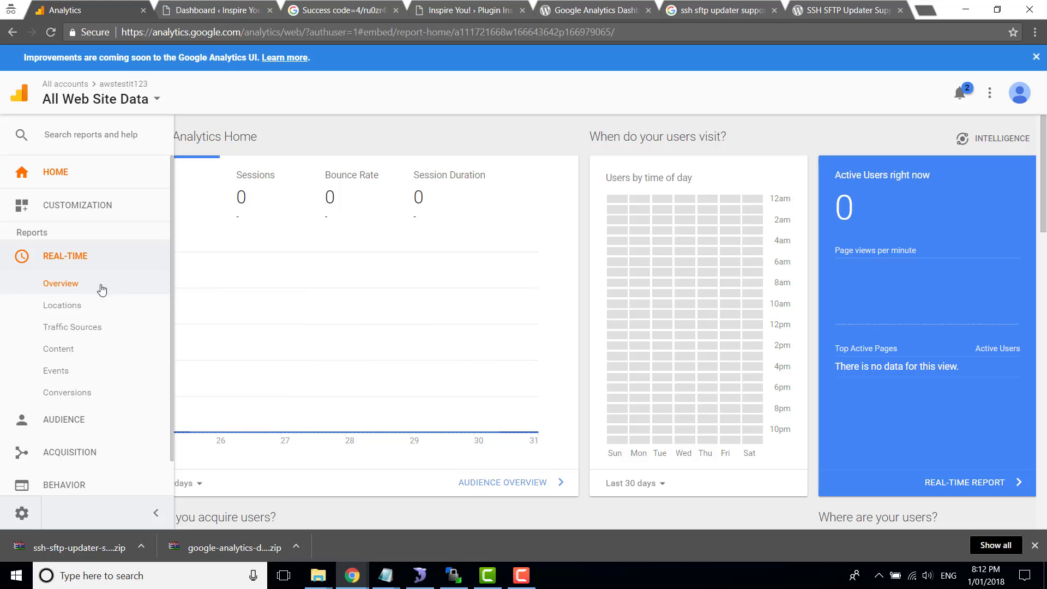
left_click(74, 289)
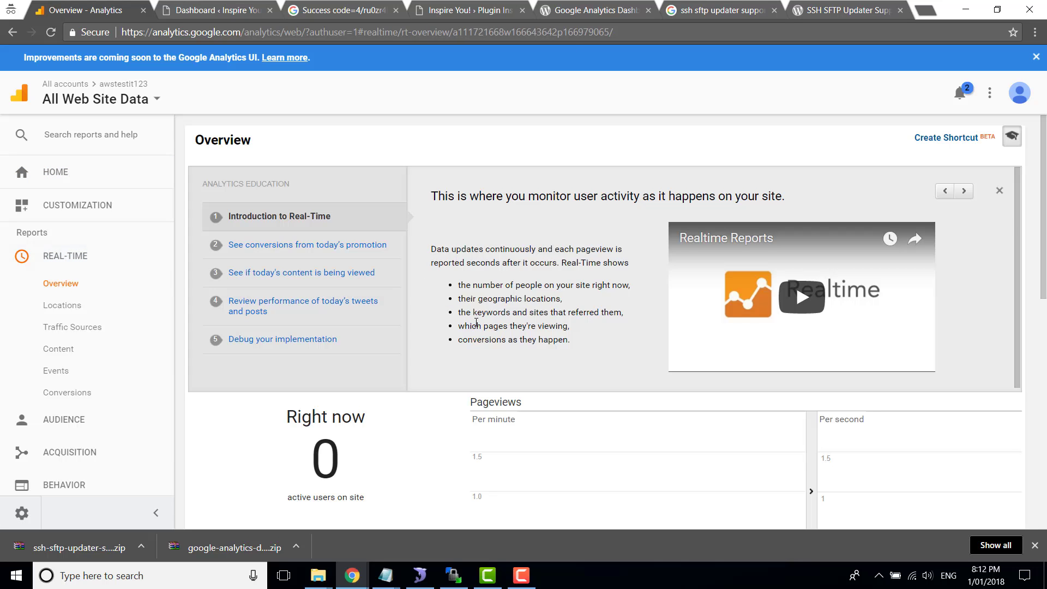
scroll(428, 421, "down", 4)
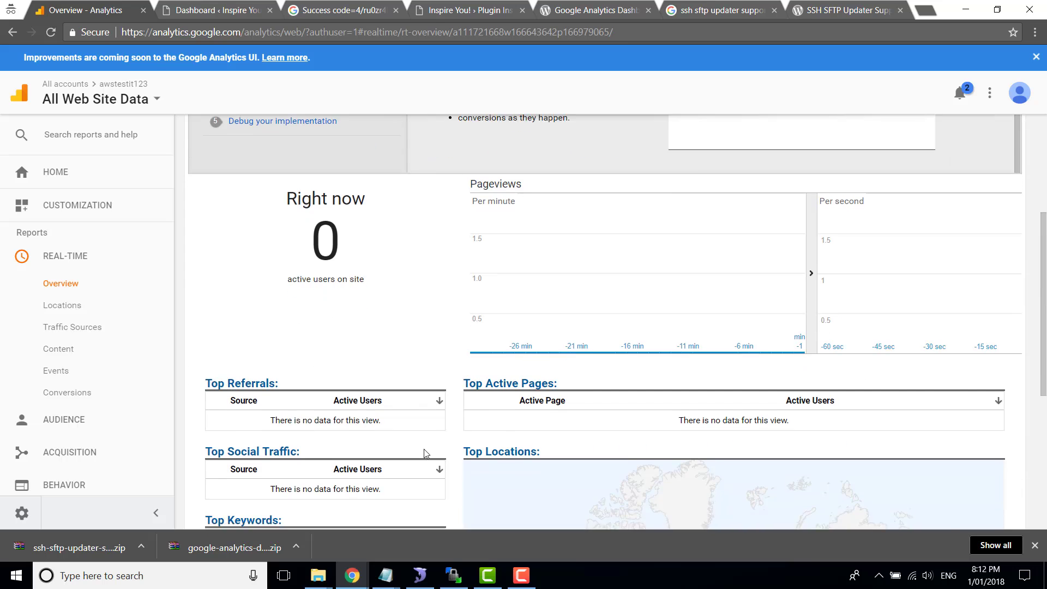
scroll(424, 449, "down", 2)
Visit cloudnas.xyz in a new browser window, then return to the Real-Time report showing 1 active user
mouse_move(351, 575)
left_click(351, 504)
key("ctrl+t")
type("c")
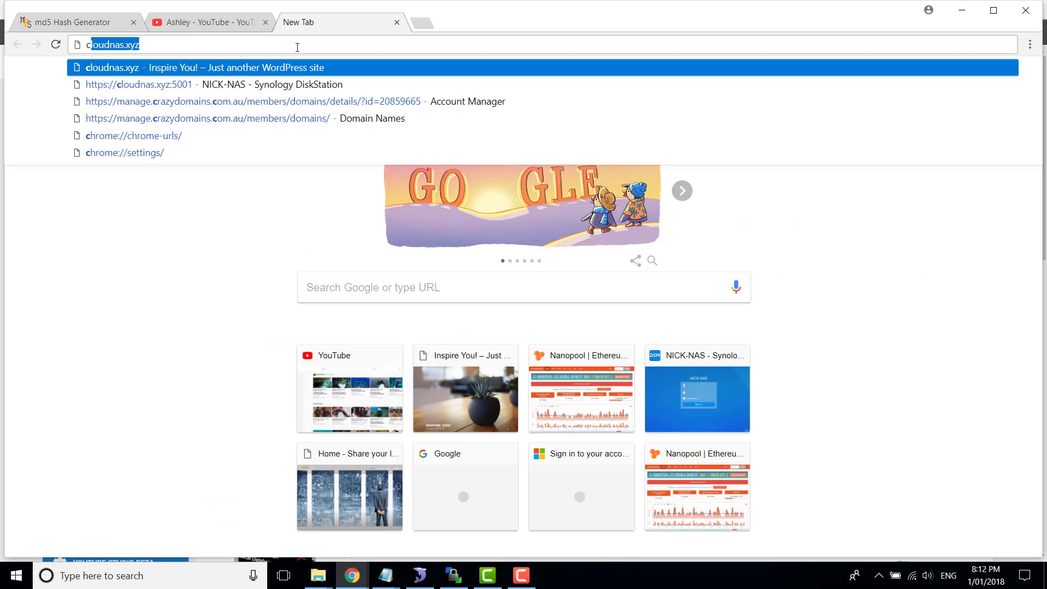
key("Return")
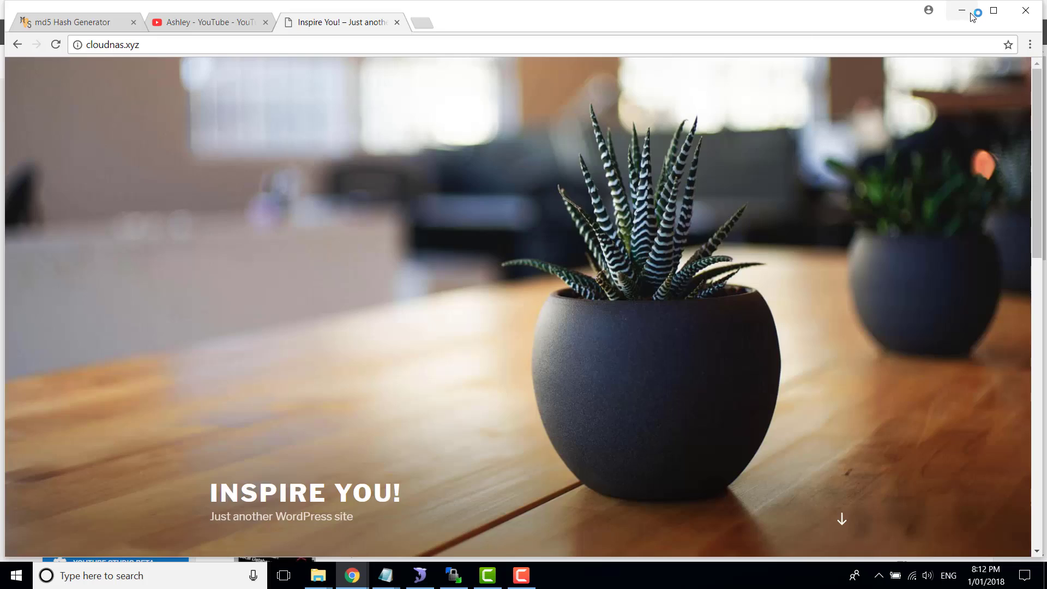
left_click(971, 15)
mouse_move(351, 575)
left_click(512, 530)
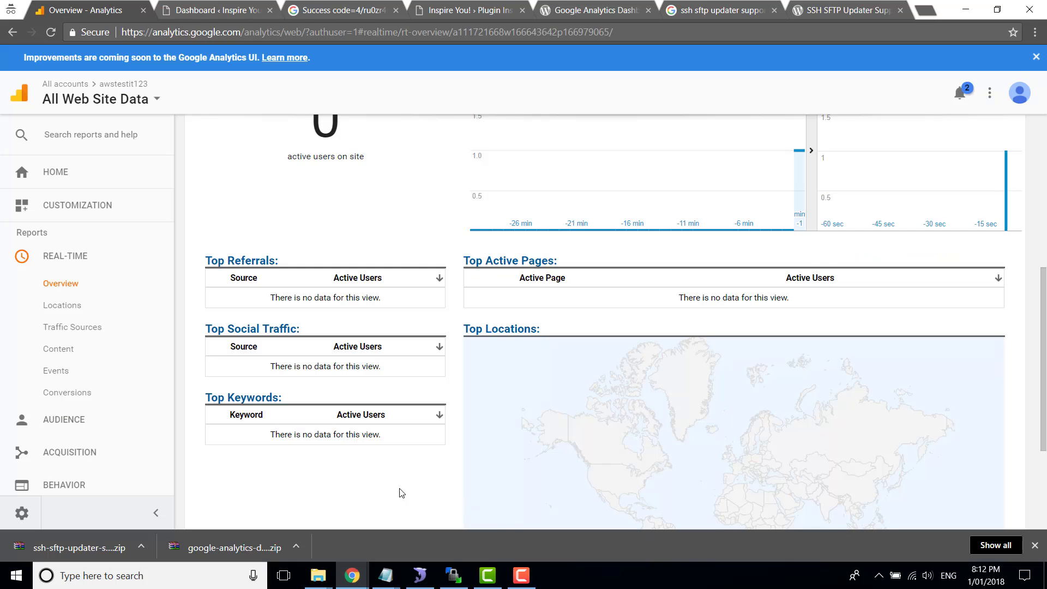
scroll(341, 476, "up", 4)
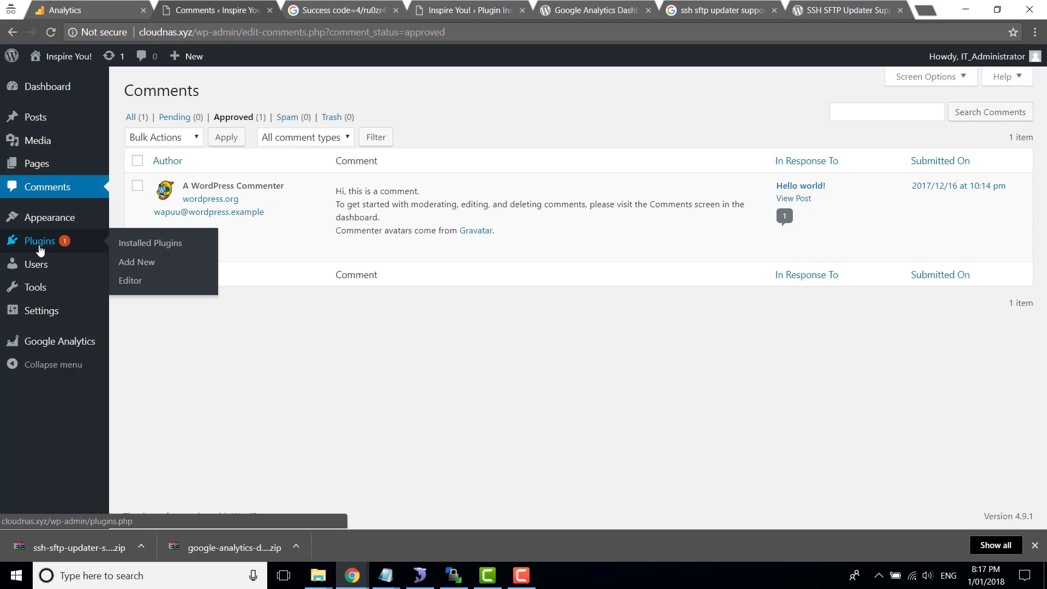
Activate SSH SFTP Updater Support from Installed Plugins, making two active plugins
left_click(153, 243)
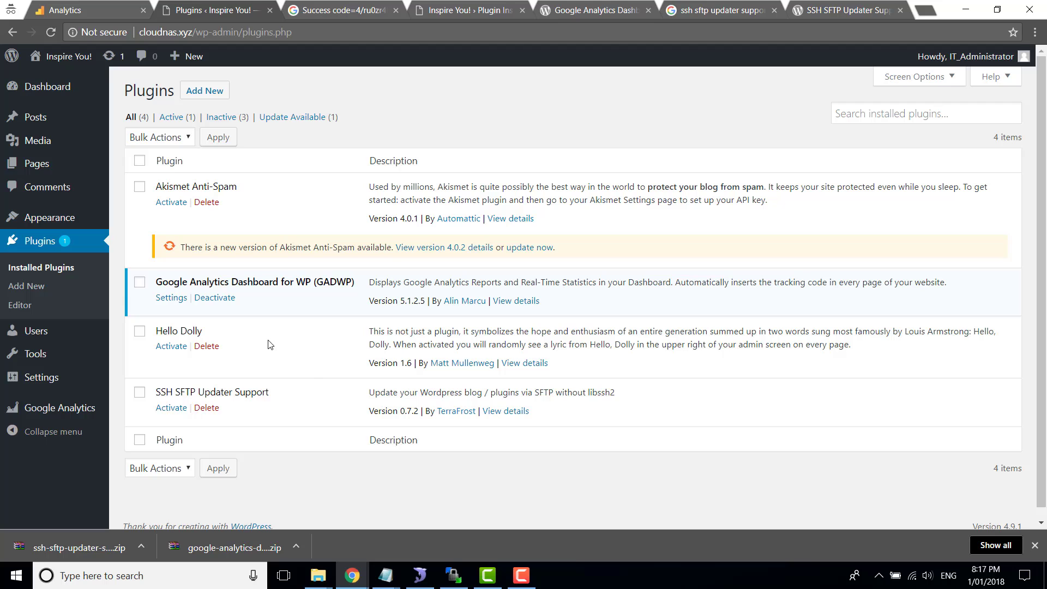
left_click(170, 410)
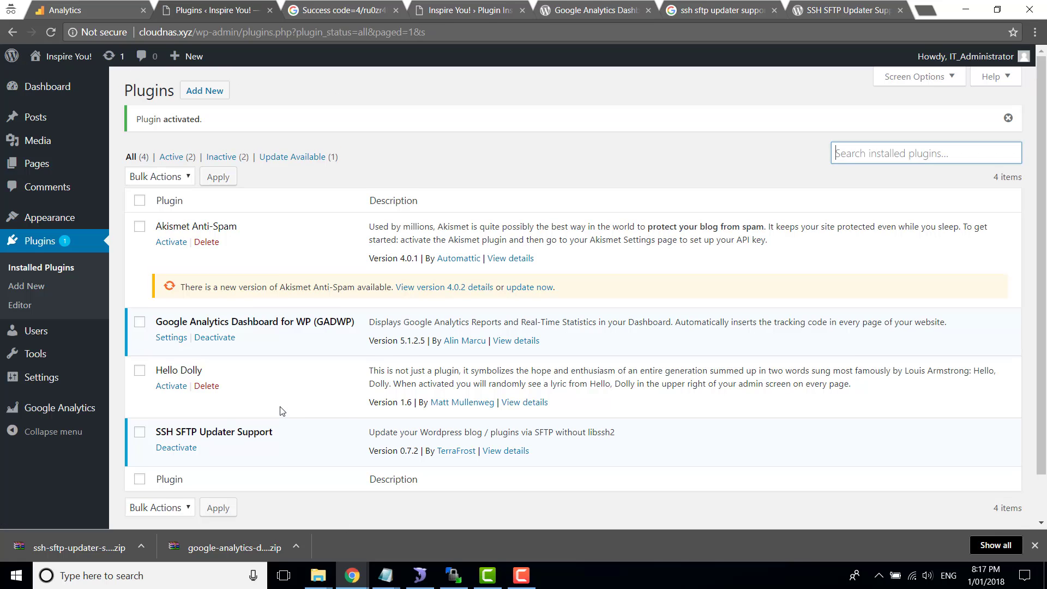
scroll(325, 395, "down", 1)
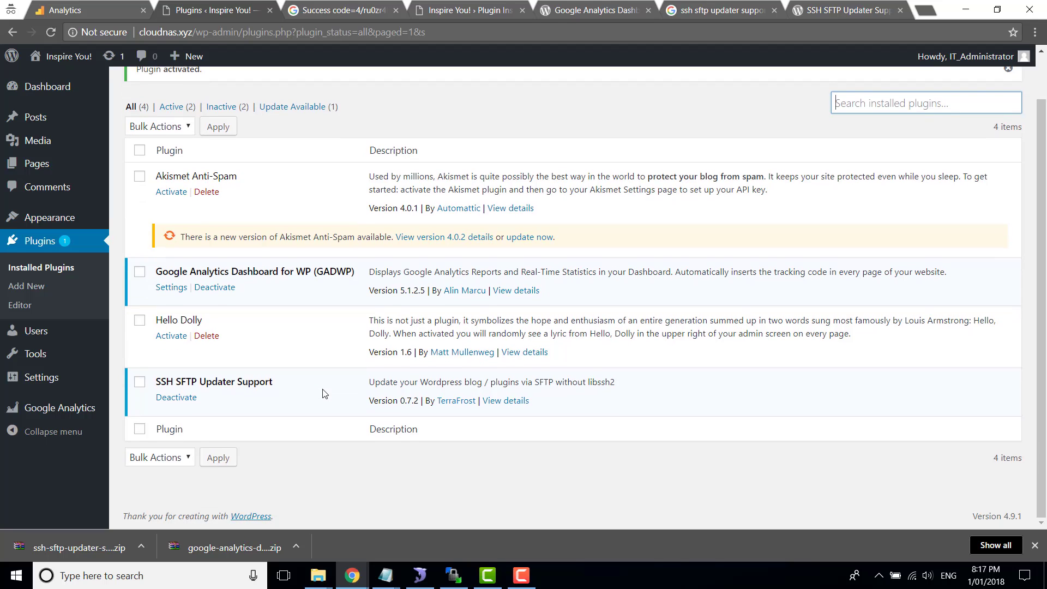
scroll(325, 394, "up", 1)
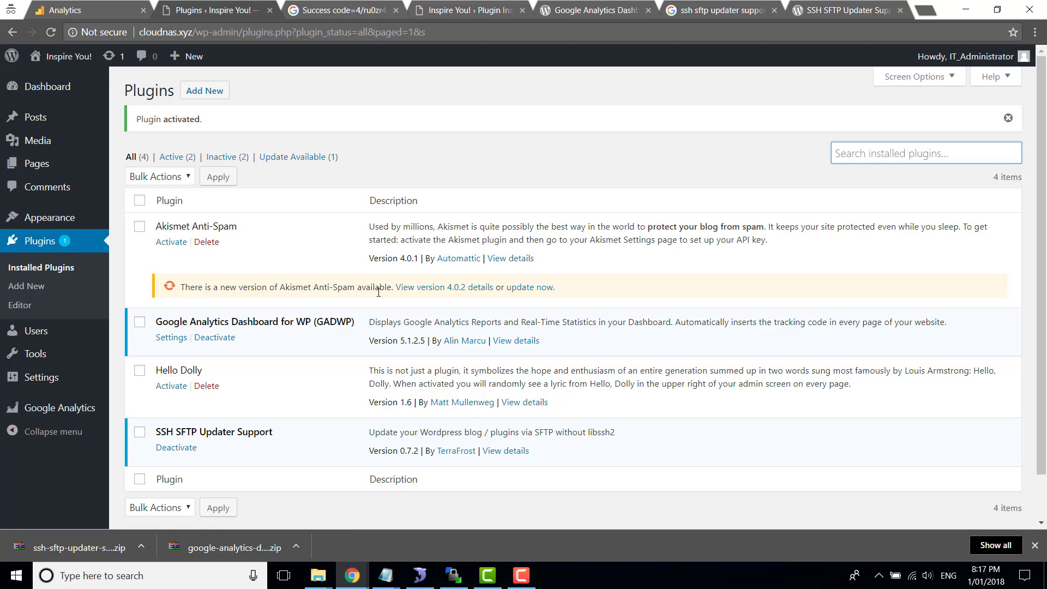
Start the Akismet update and upload the AWSInstance1-Key.pem private key for SSH
left_click(529, 287)
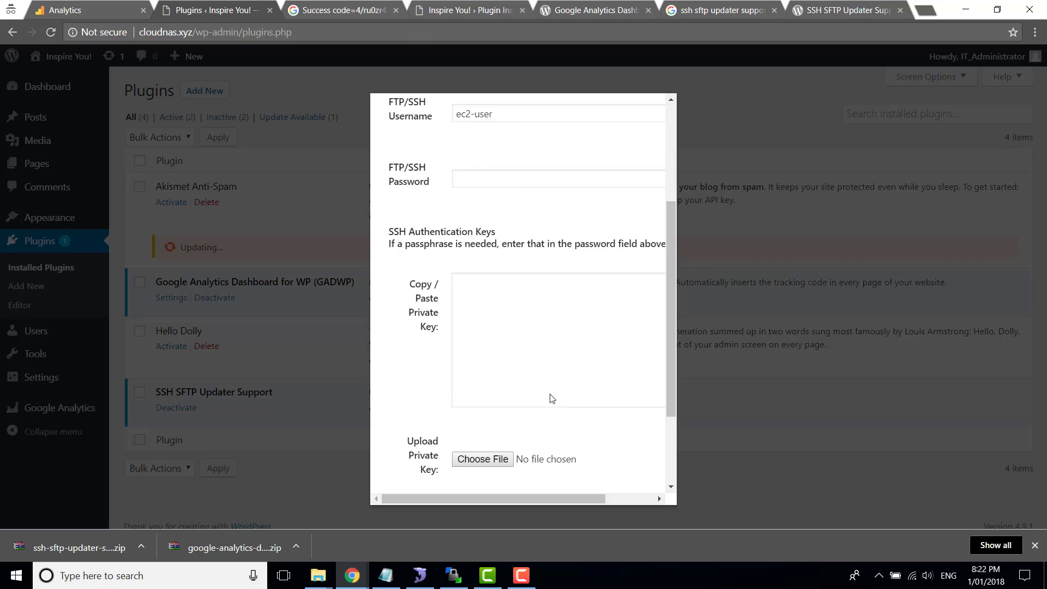
scroll(549, 398, "down", 2)
left_click(483, 366)
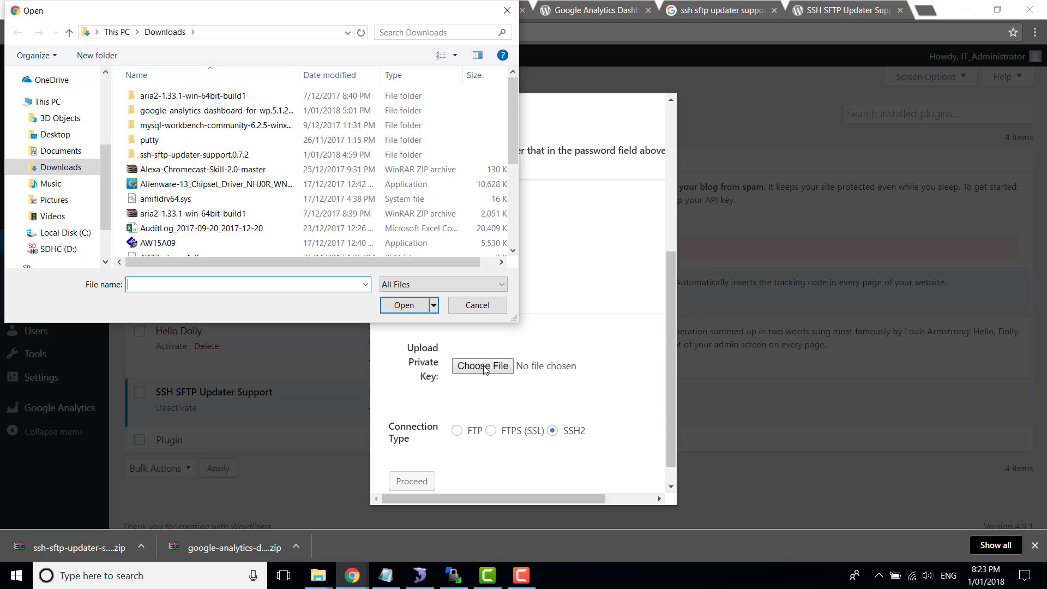
scroll(200, 203, "down", 2)
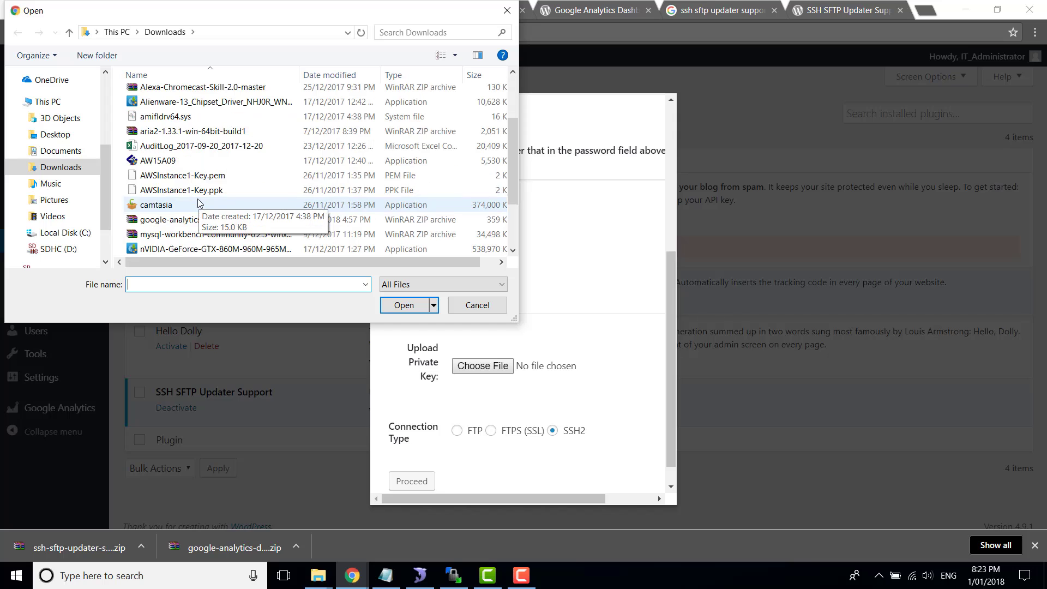
double_click(191, 175)
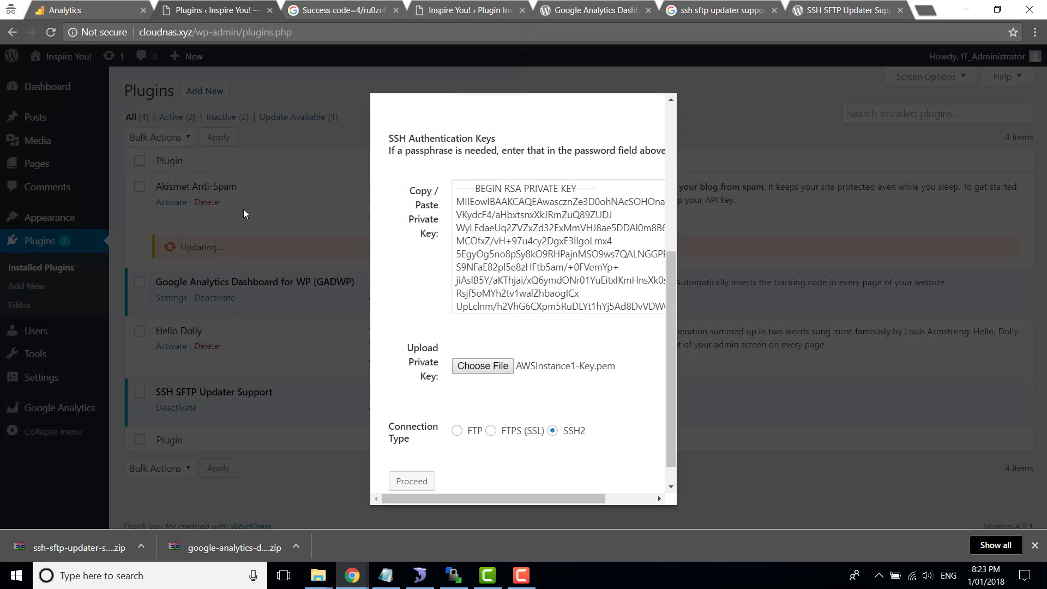
scroll(436, 314, "up", 5)
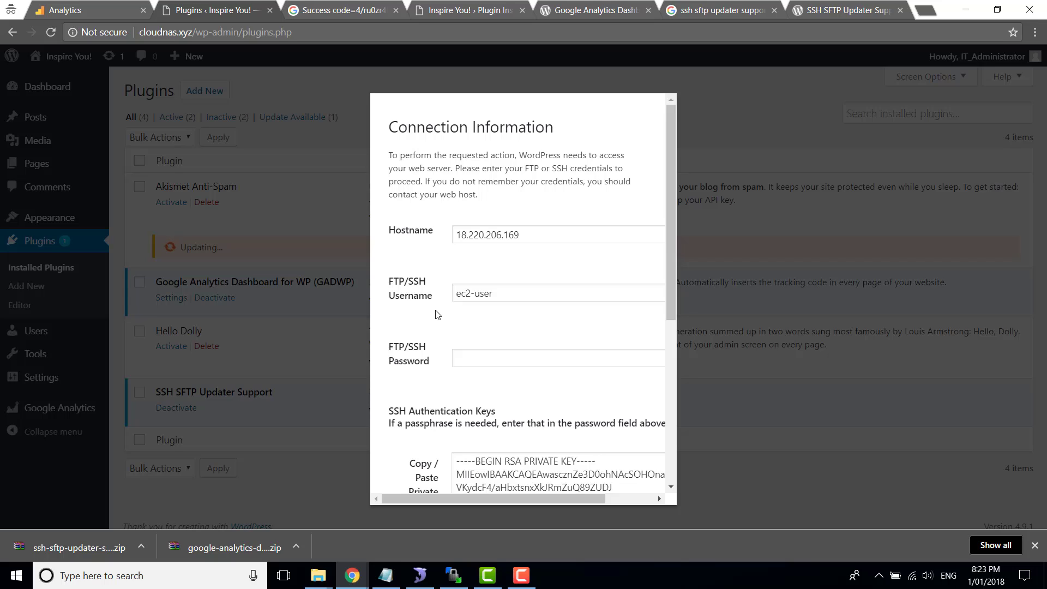
Set Hostname to the private IP 172.31.27.171 and proceed, updating Akismet to 4.0.2
left_click(386, 575)
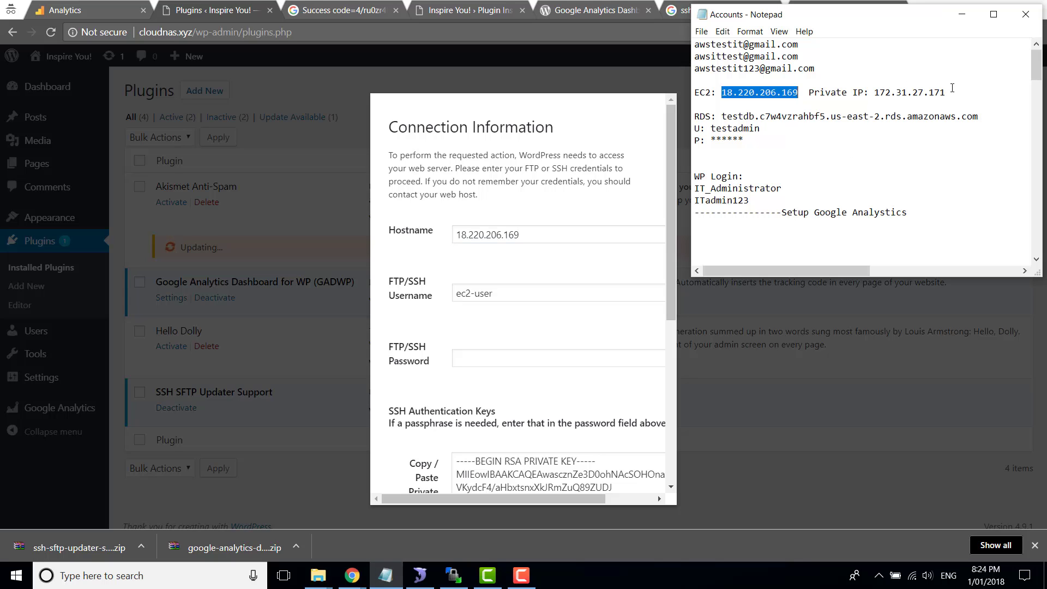
left_click_drag(948, 93, 874, 90)
key("ctrl+c")
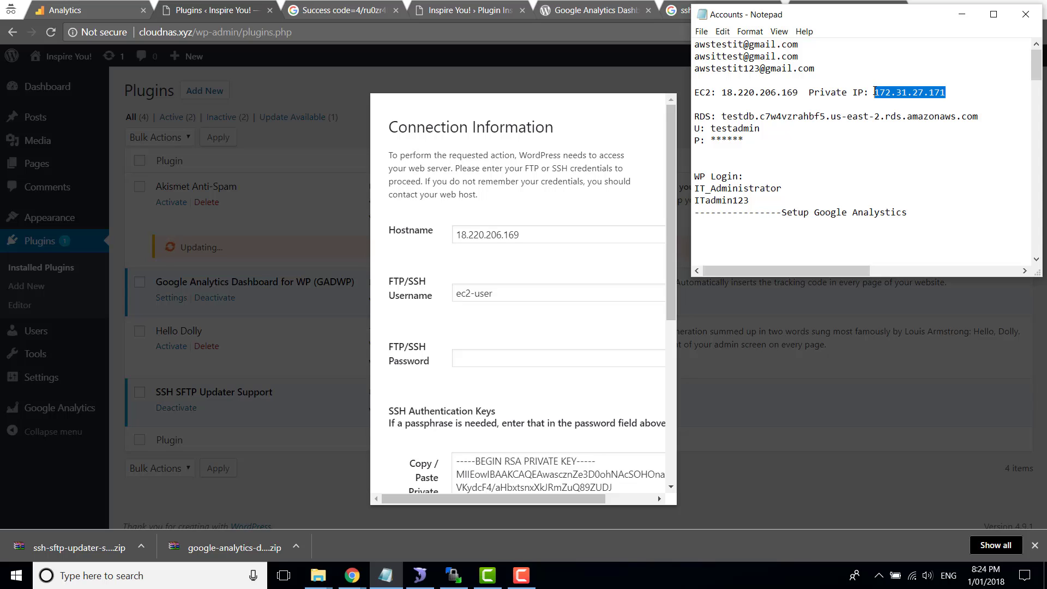
left_click(565, 236)
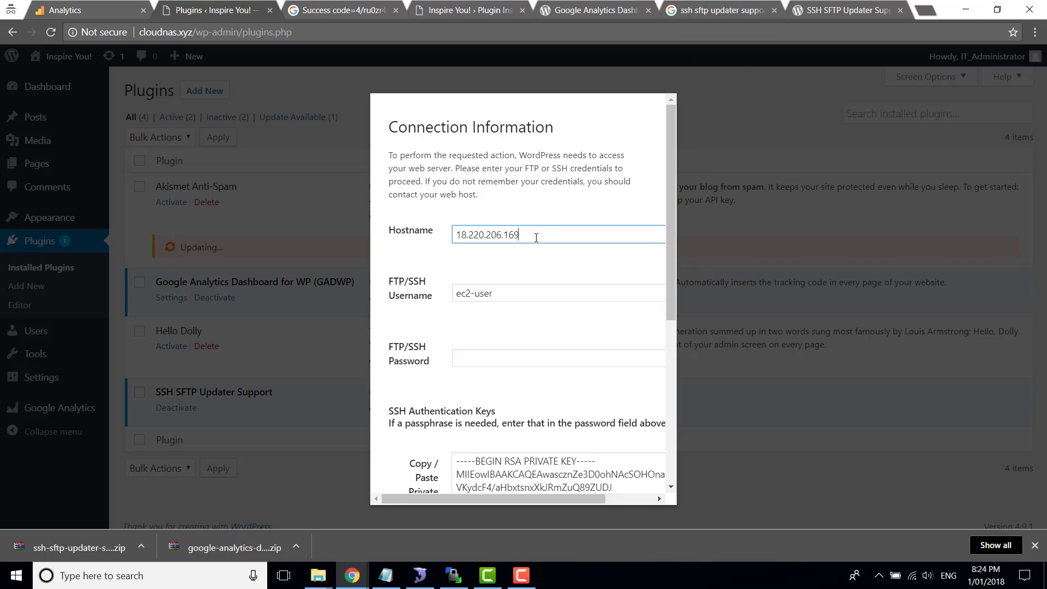
key("ctrl+a")
key("ctrl+v")
scroll(529, 339, "down", 5)
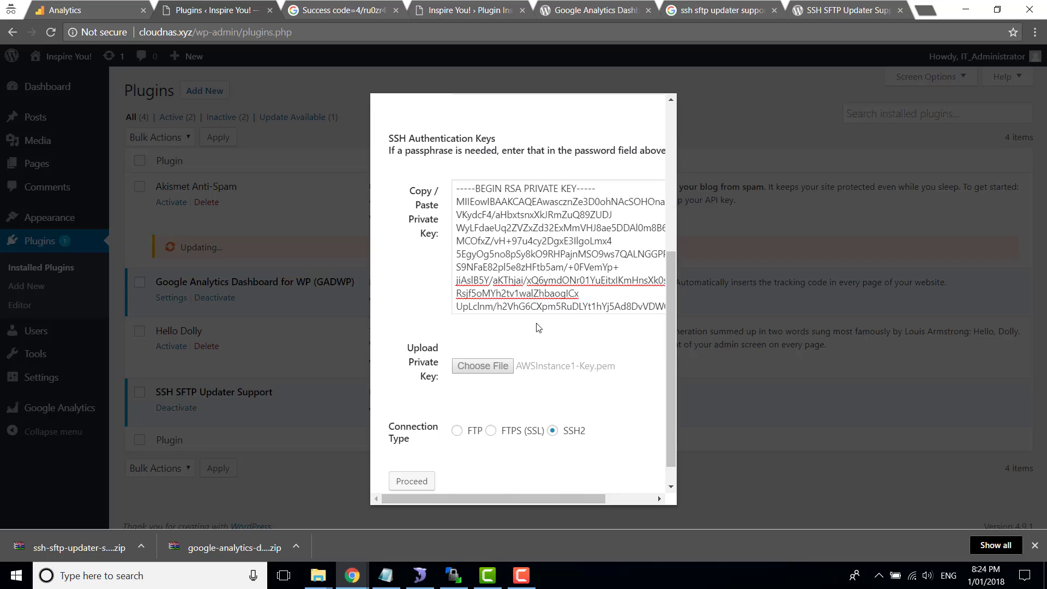
left_click(412, 482)
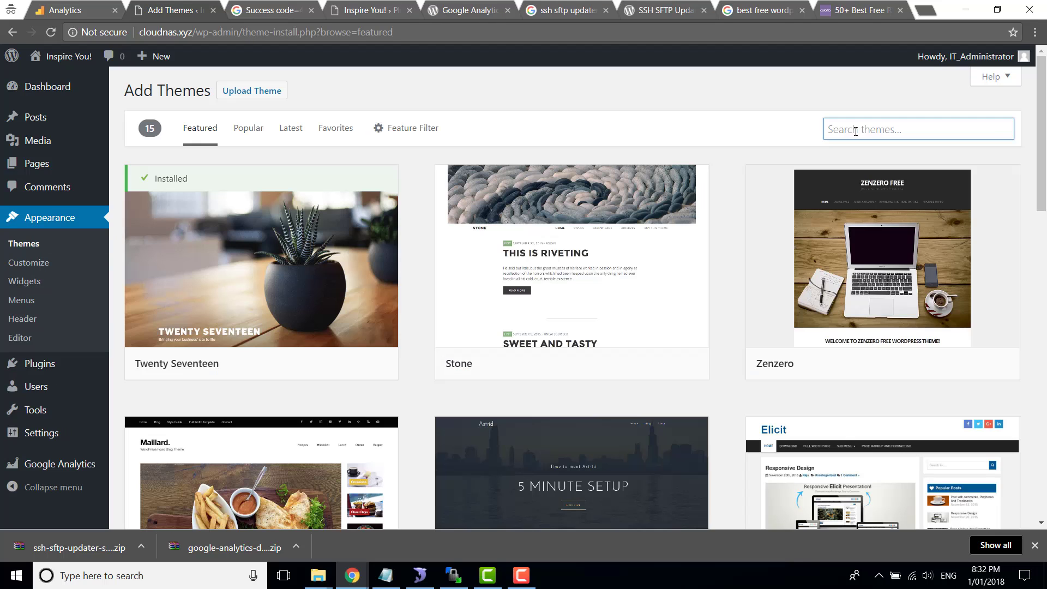
Search the theme directory for 'Illdy', install it and confirm the SSH connection details
left_click(867, 130)
type("Illdy")
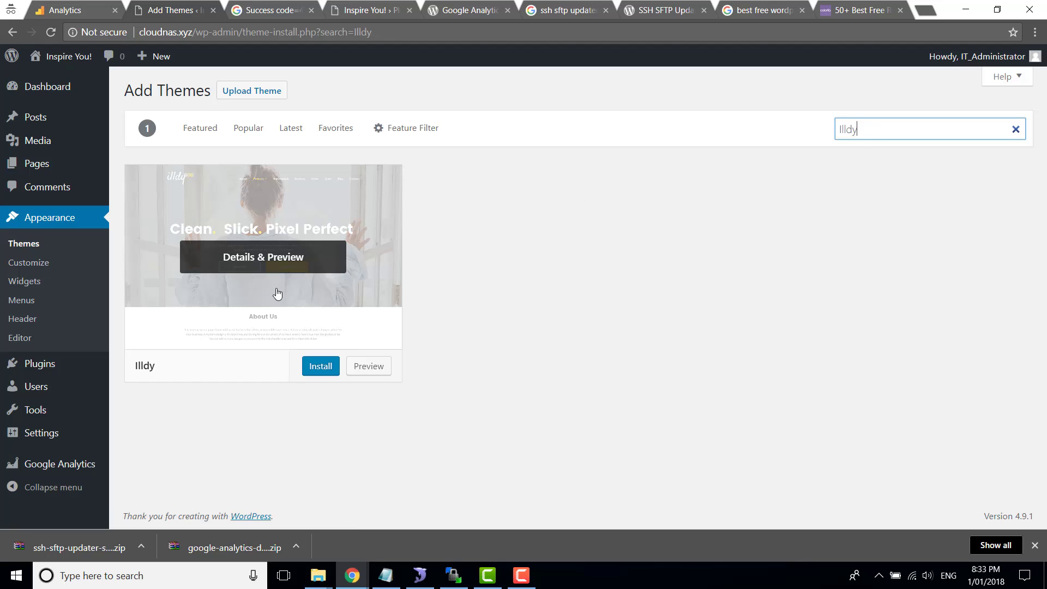
left_click(319, 366)
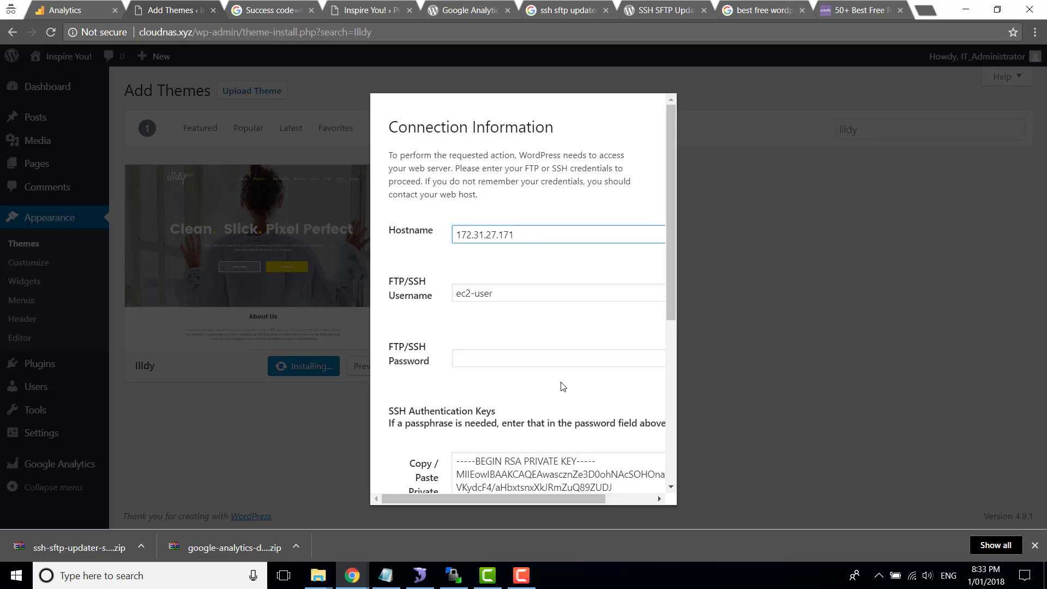
scroll(545, 371, "down", 5)
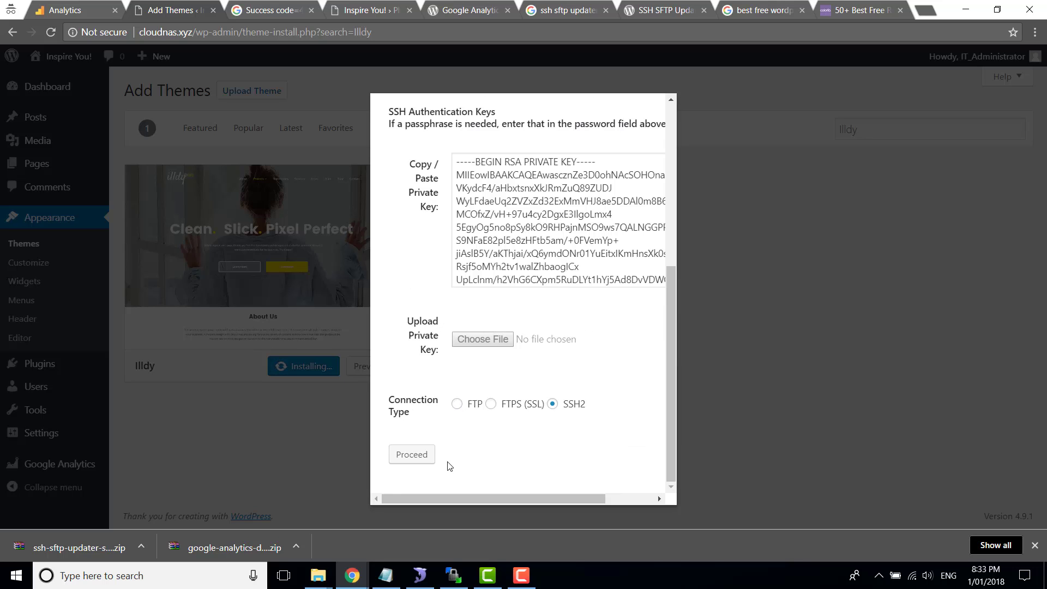
left_click(416, 455)
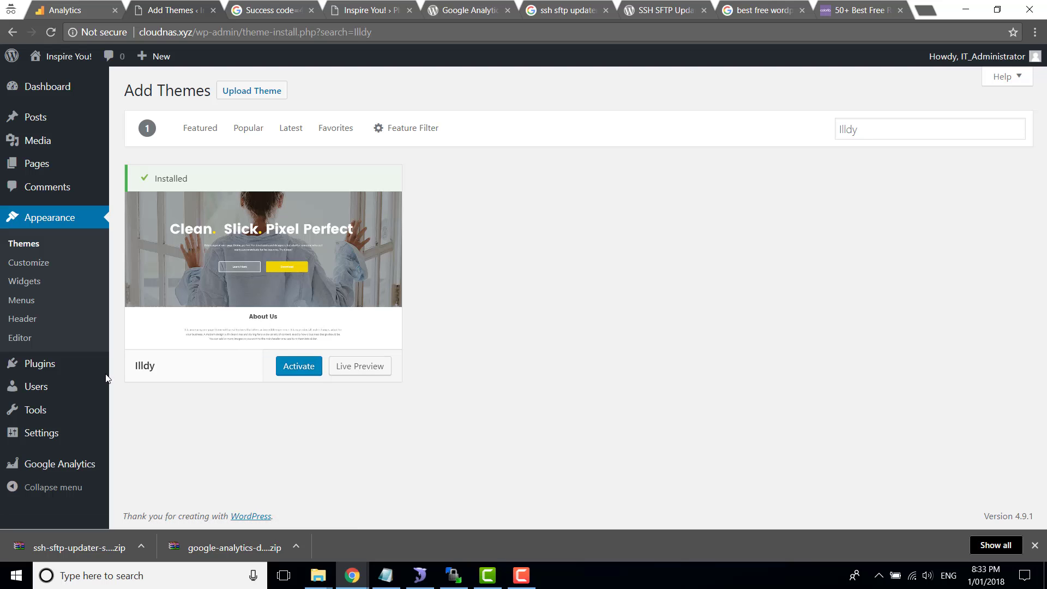
Activate the installed Illdy theme from the Themes page and confirm its Welcome to Illdy notice
left_click(25, 245)
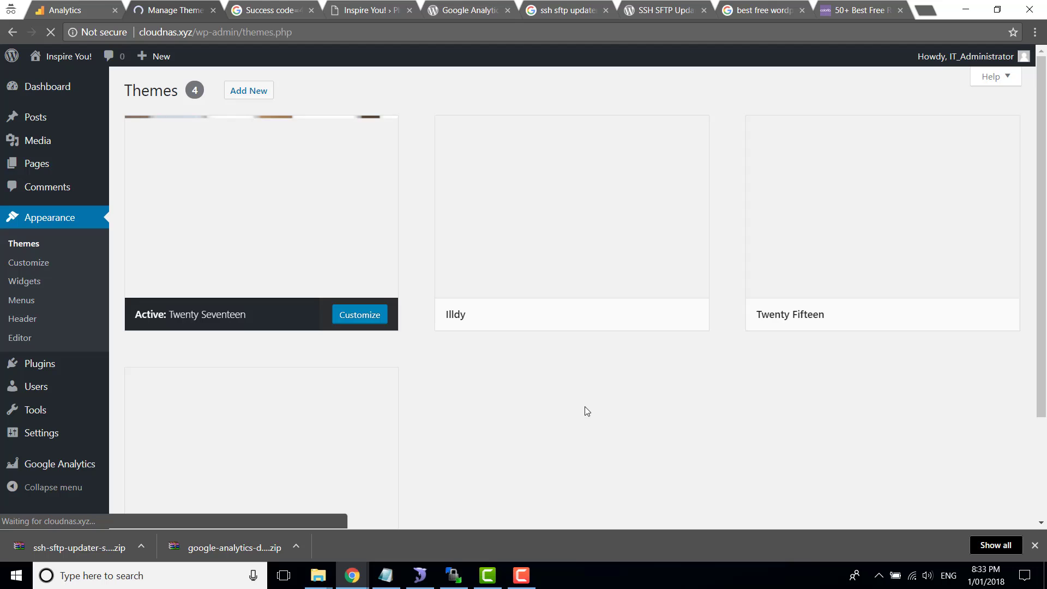
mouse_move(554, 229)
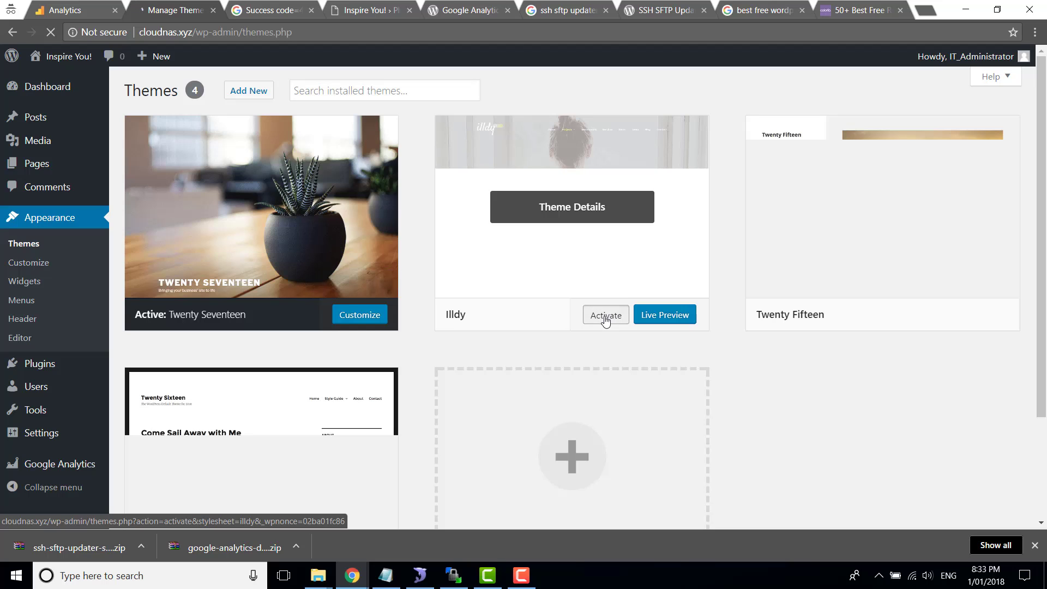
left_click(606, 315)
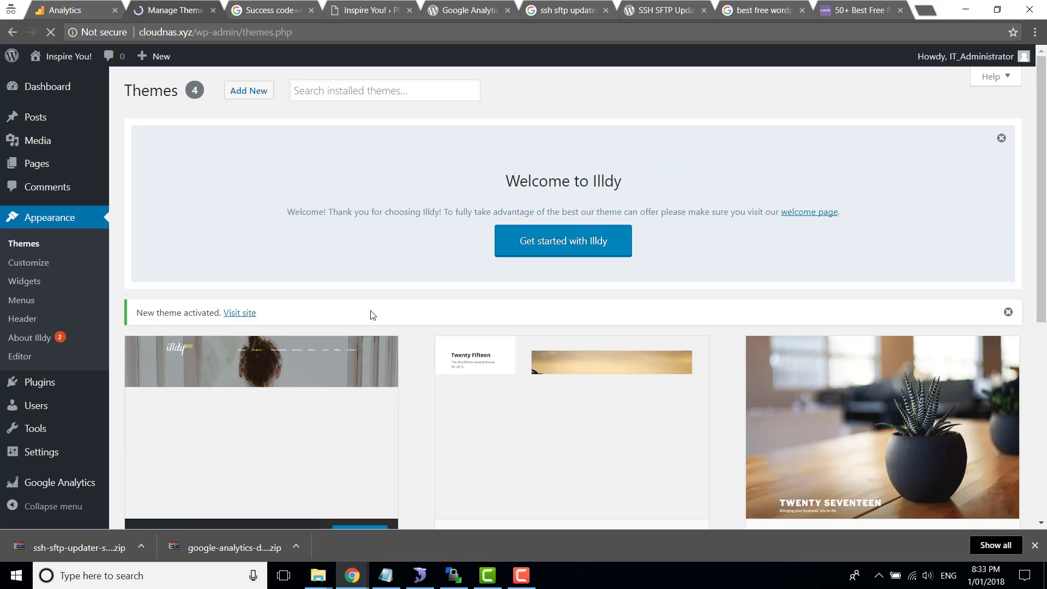
scroll(354, 312, "down", 3)
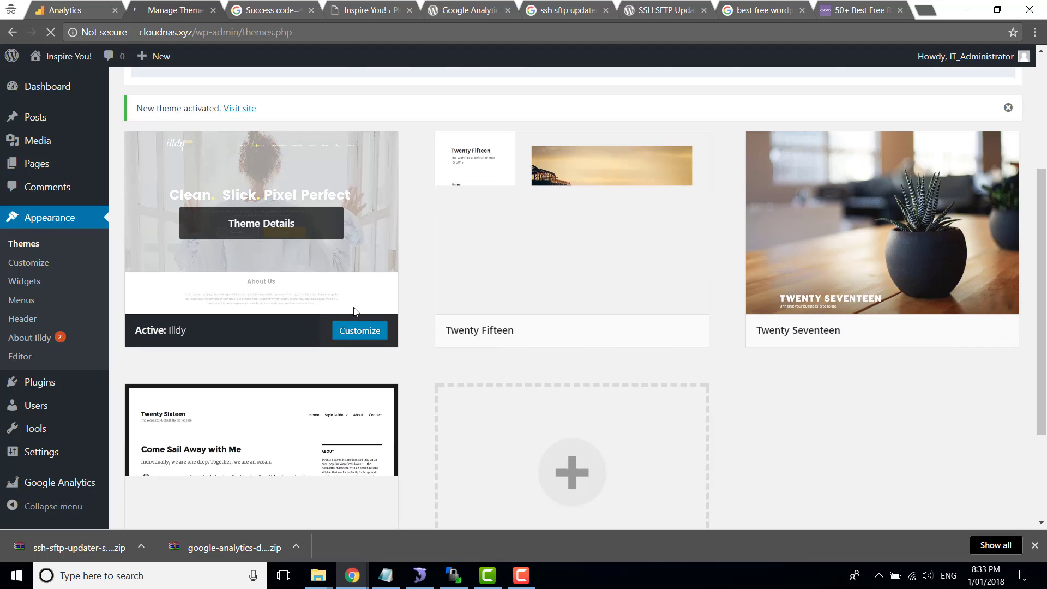
scroll(355, 311, "up", 3)
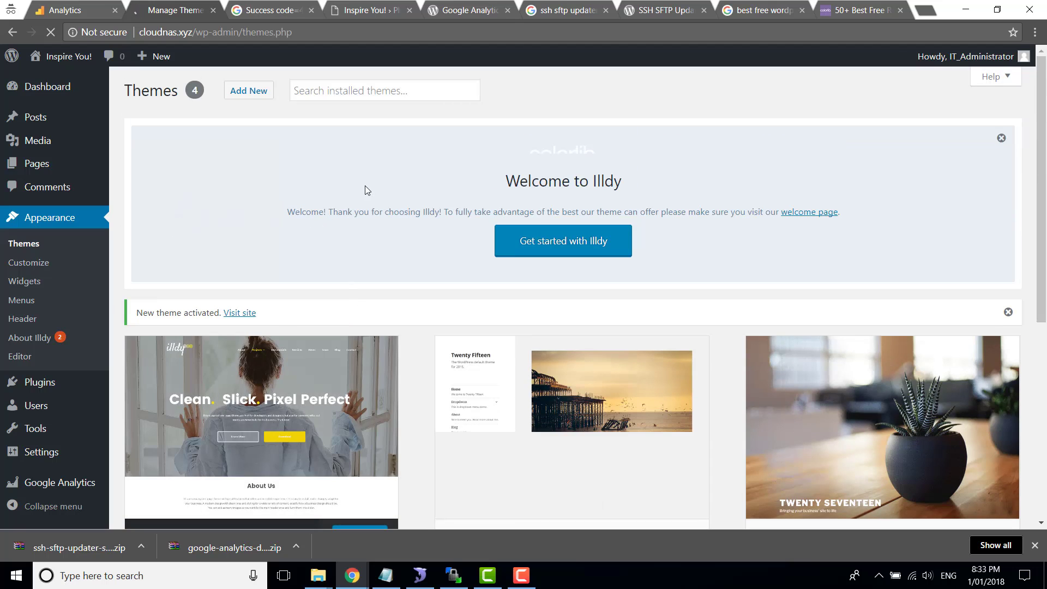
View the cloudnas.xyz home page in a new tab with the Illdy header and Hello World post
right_click(64, 55)
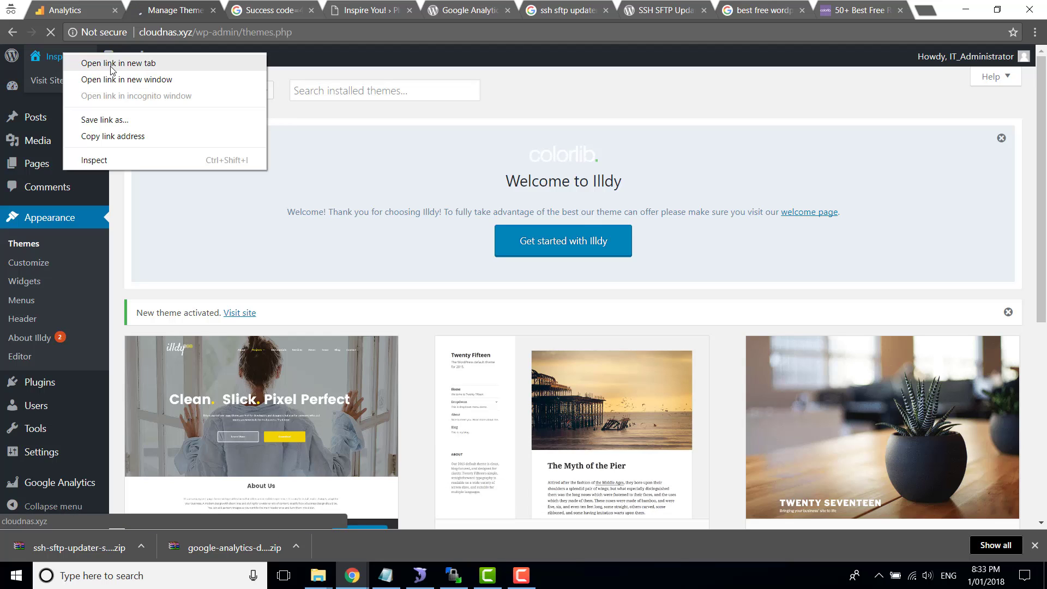
left_click(110, 64)
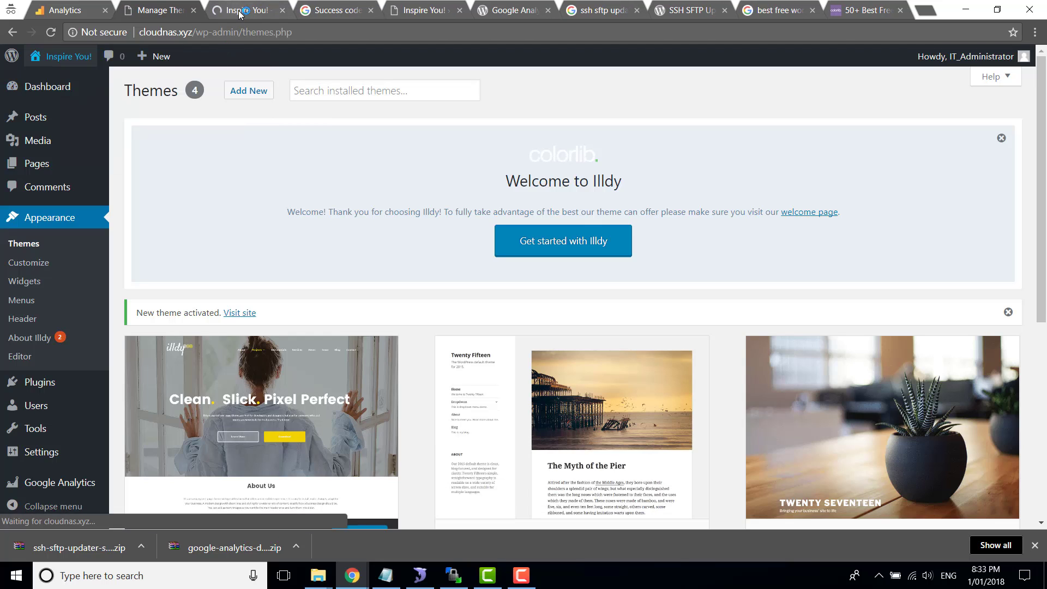
key("ctrl+Tab")
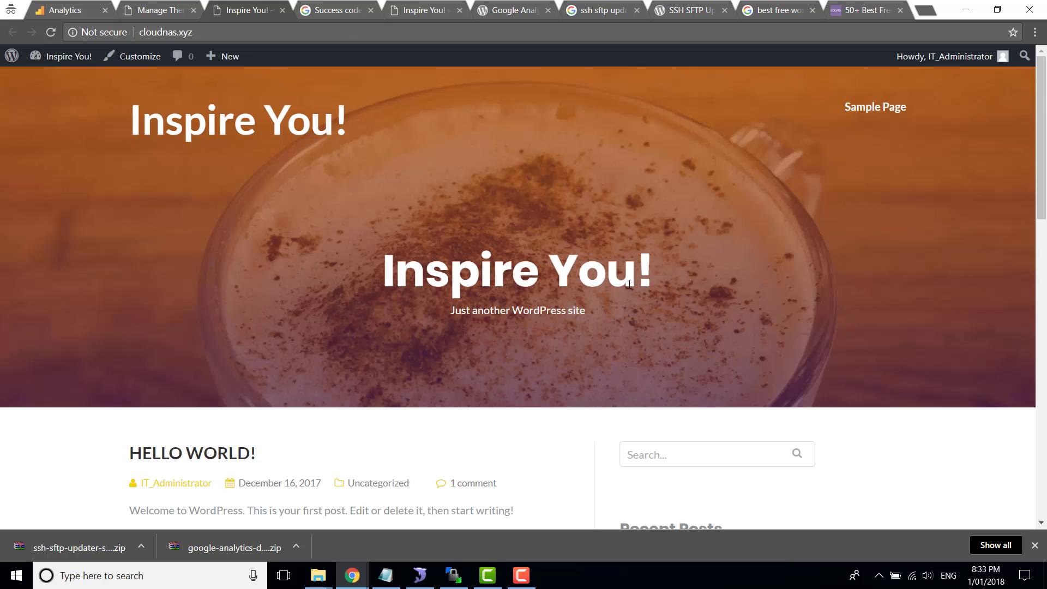
scroll(198, 258, "down", 4)
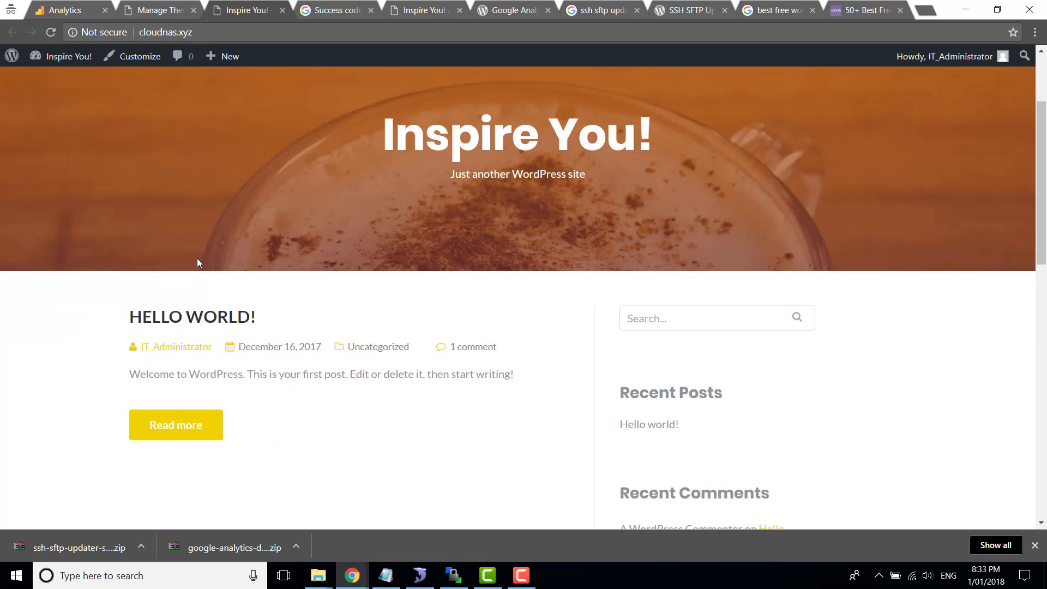
scroll(488, 307, "down", 12)
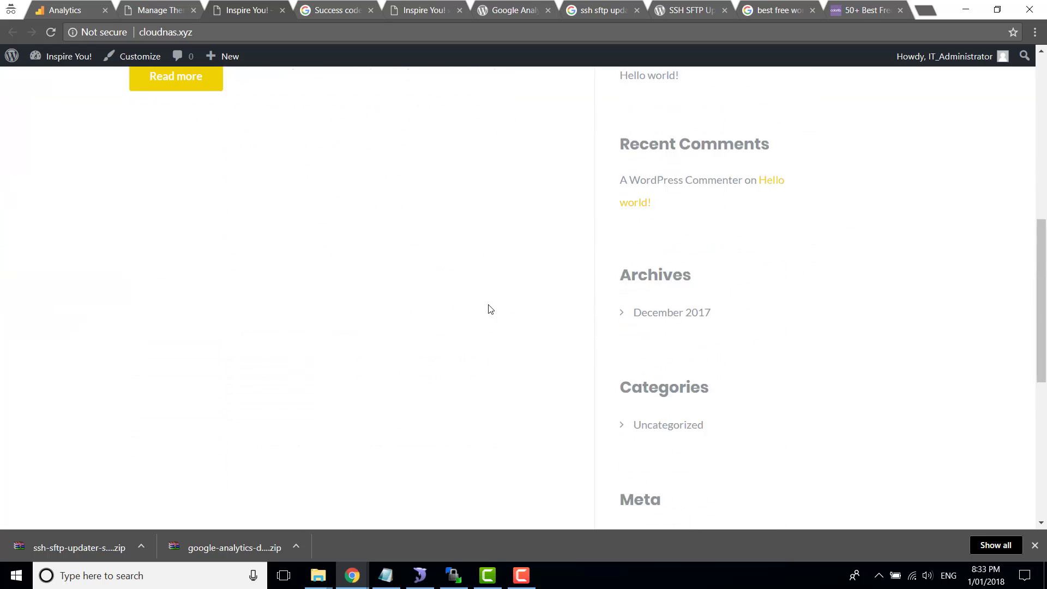
scroll(489, 307, "up", 15)
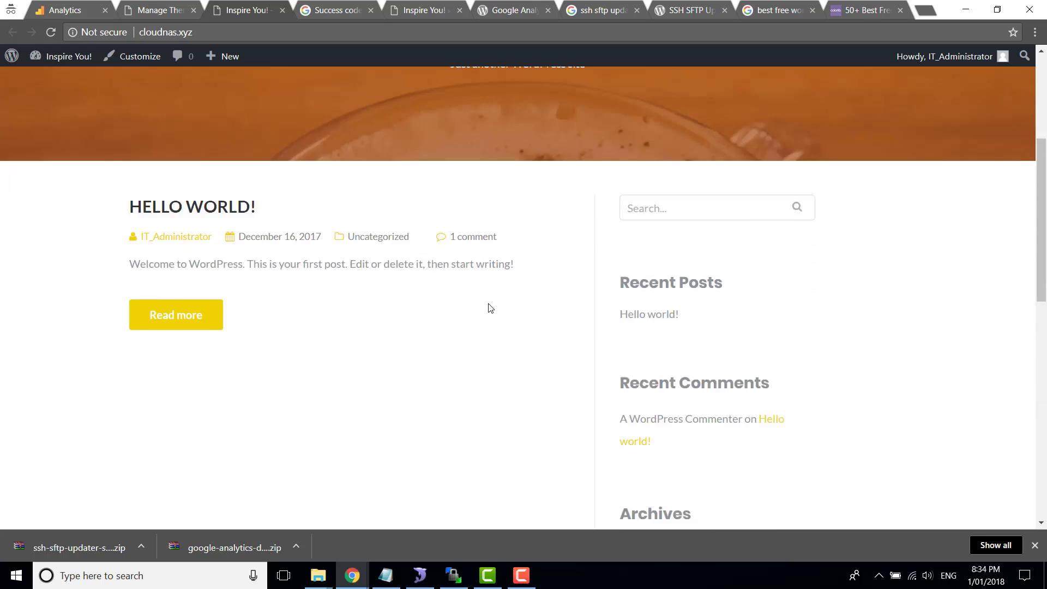